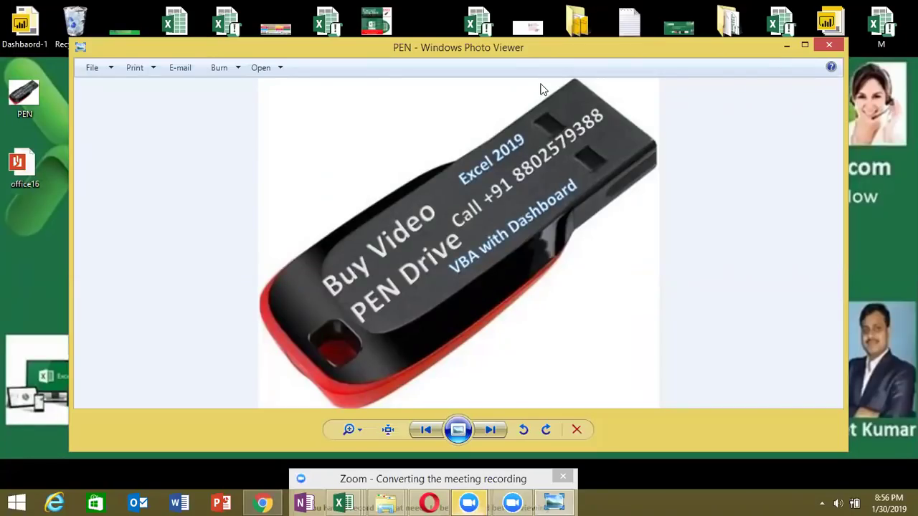
- Close the PEN pen-drive image in Photo Viewer to reveal the training banner desktop
{"action": "left_click", "coordinate": [788, 48]}
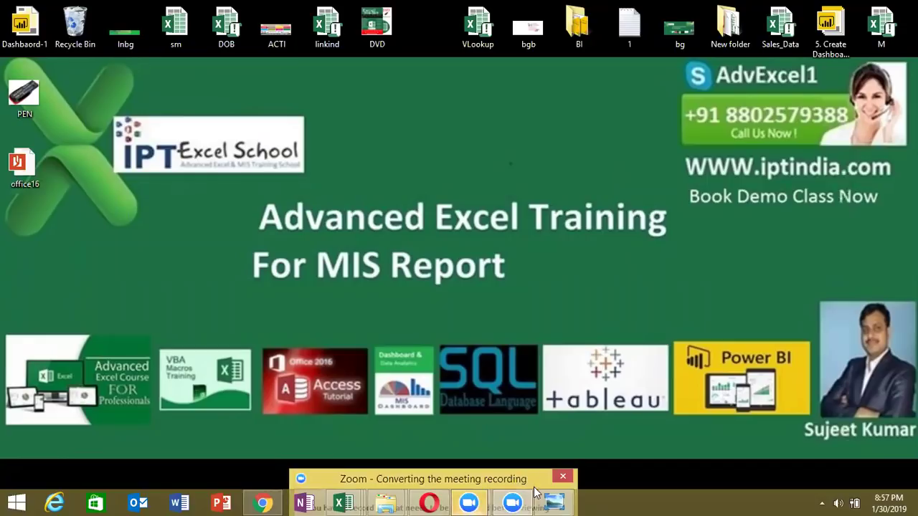
{"action": "left_click", "coordinate": [552, 502]}
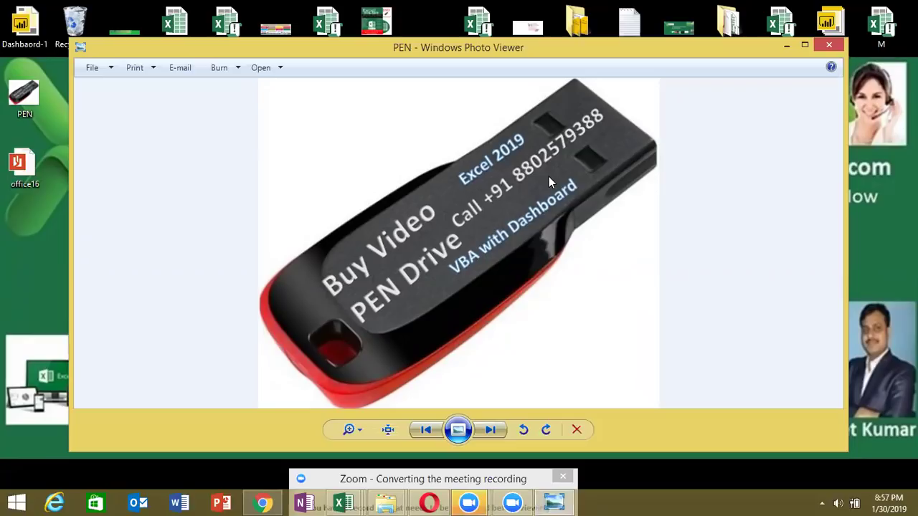
{"action": "left_click", "coordinate": [829, 46]}
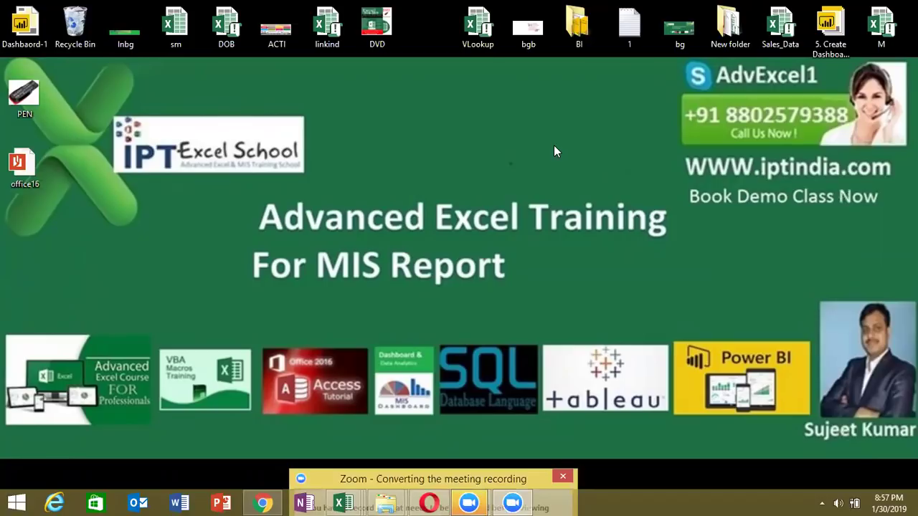
{"action": "key", "text": "v"}
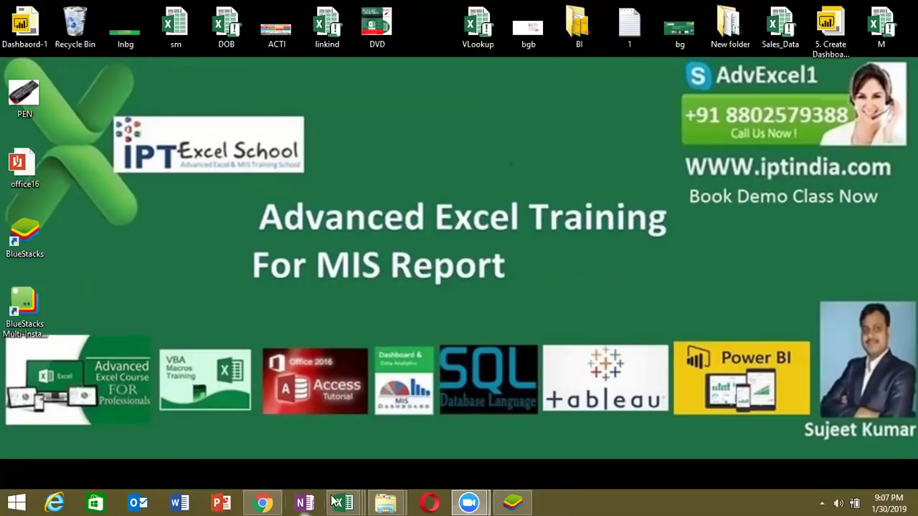
- Save the IPT_Excel_School workbook and close it
{"action": "mouse_move", "coordinate": [343, 502]}
{"action": "mouse_move", "coordinate": [294, 456]}
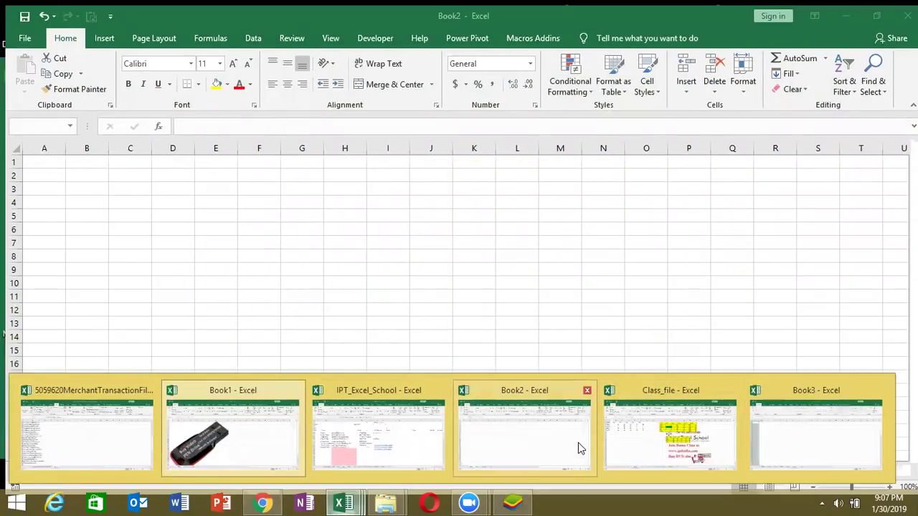
{"action": "left_click", "coordinate": [578, 442]}
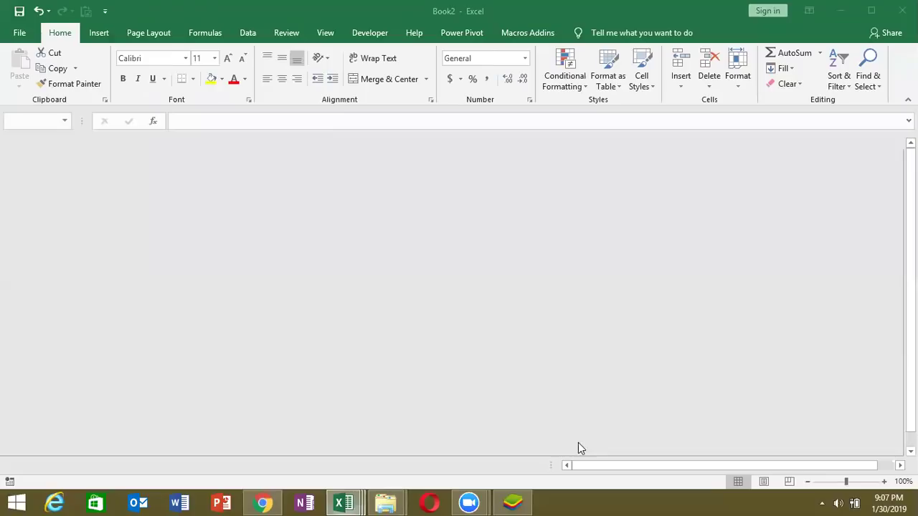
{"action": "mouse_move", "coordinate": [344, 504]}
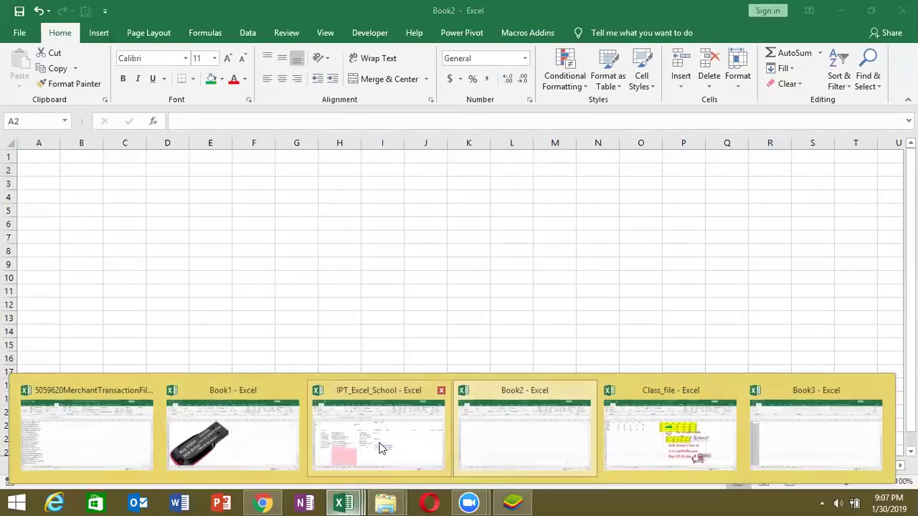
{"action": "left_click", "coordinate": [378, 443]}
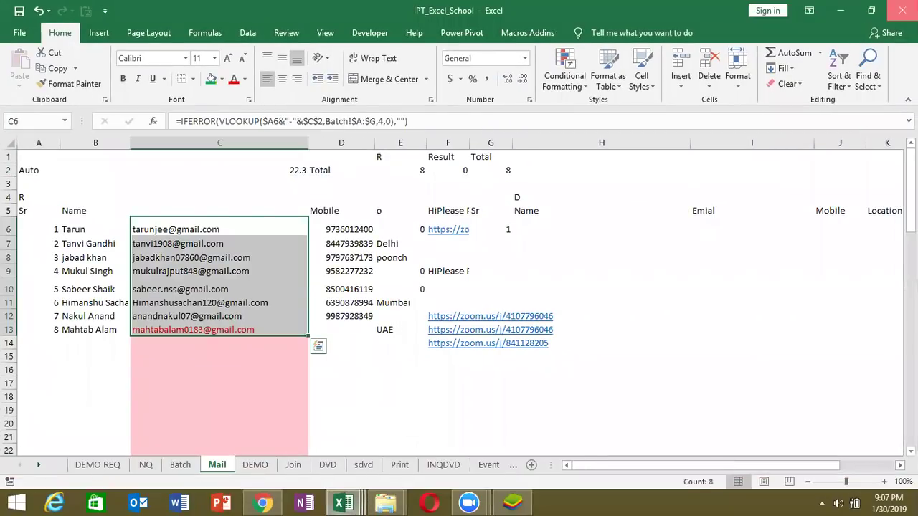
{"action": "left_click", "coordinate": [902, 10]}
{"action": "left_click", "coordinate": [422, 269]}
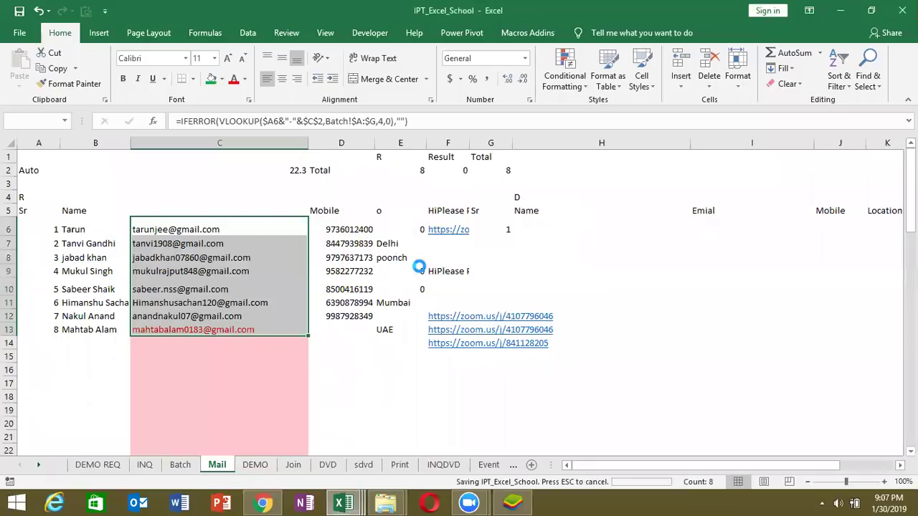
- Close Book2 and Book1 without saving their changes
{"action": "left_click", "coordinate": [355, 501]}
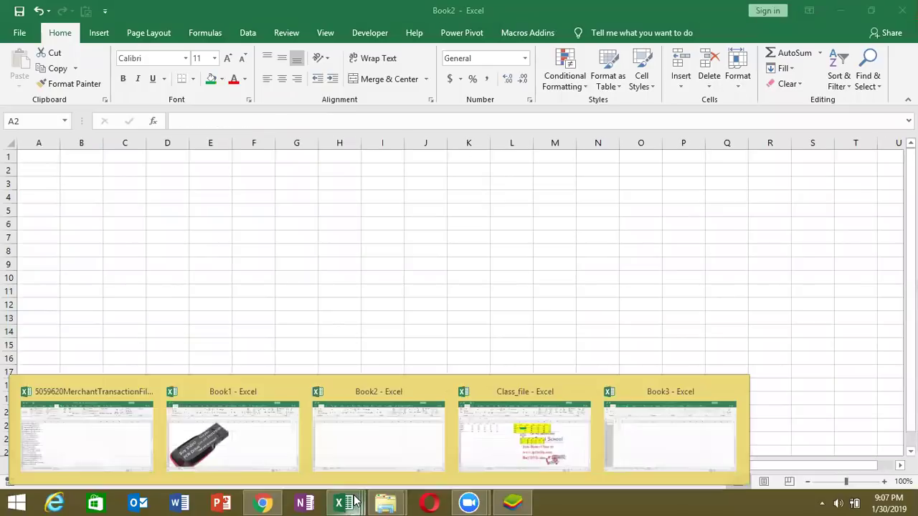
{"action": "left_click", "coordinate": [399, 449]}
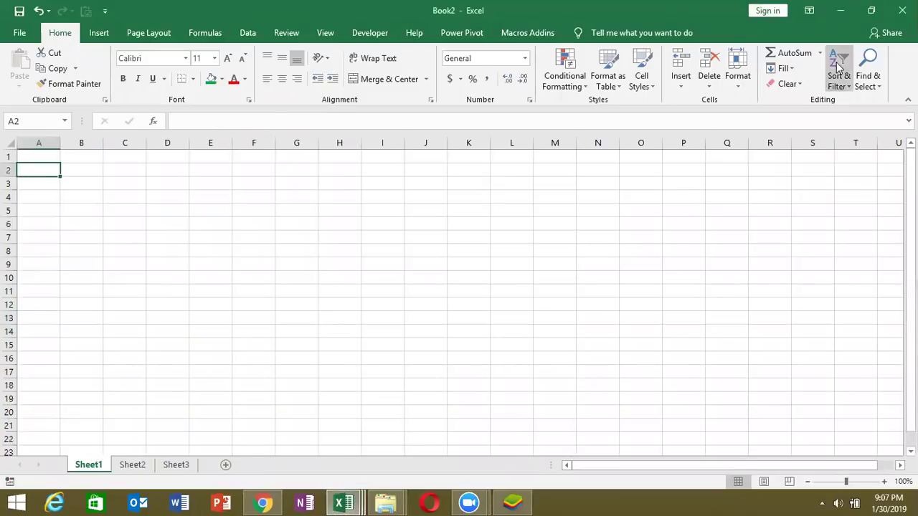
{"action": "left_click", "coordinate": [902, 10]}
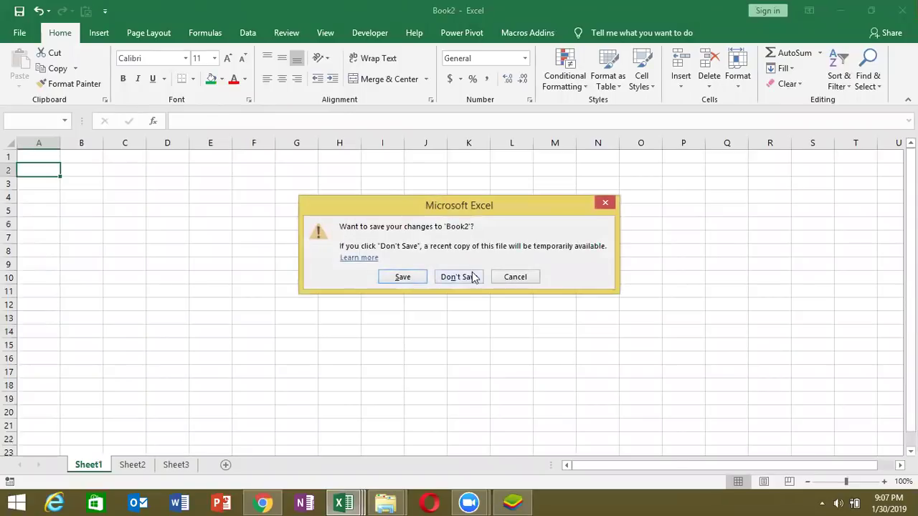
{"action": "left_click", "coordinate": [470, 278]}
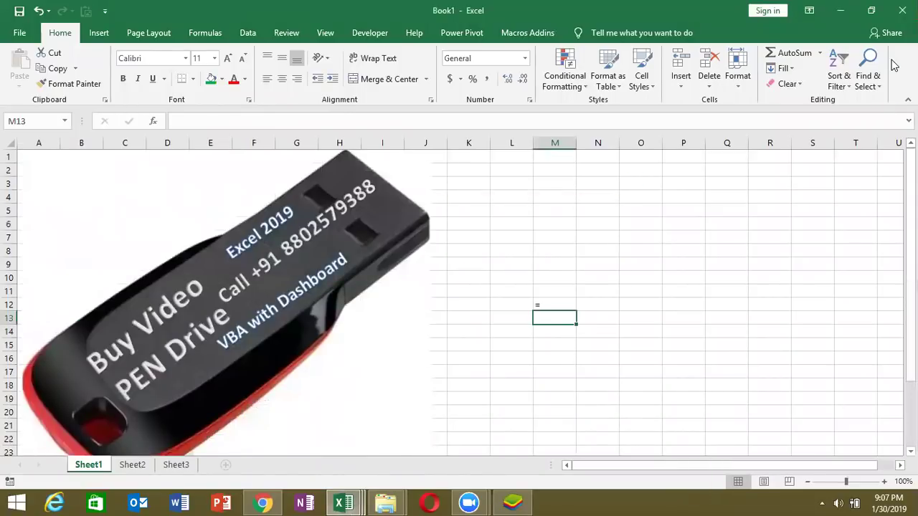
{"action": "left_click", "coordinate": [901, 10]}
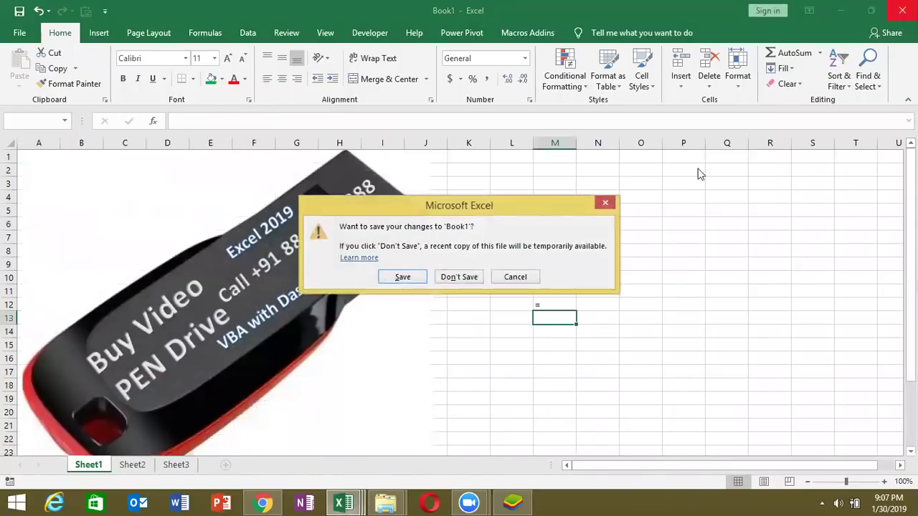
{"action": "left_click", "coordinate": [459, 279]}
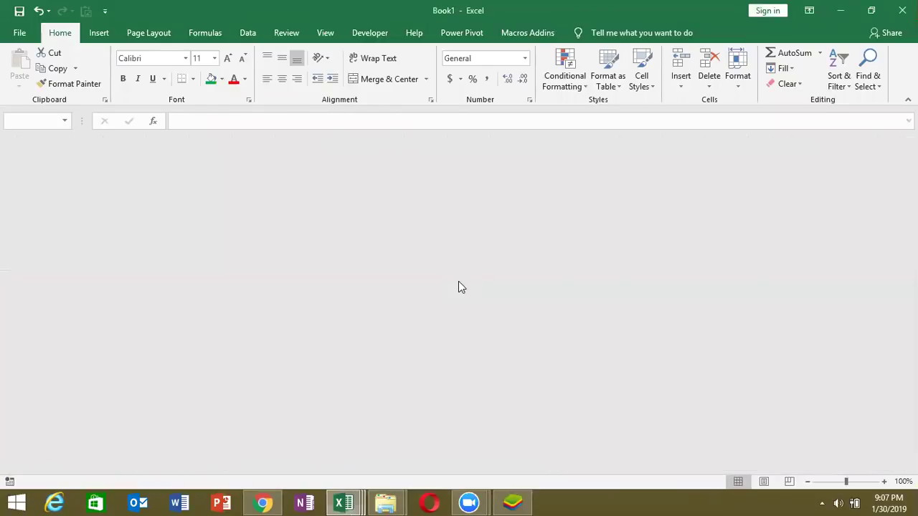
- Close both Downloads folder windows
{"action": "mouse_move", "coordinate": [386, 503]}
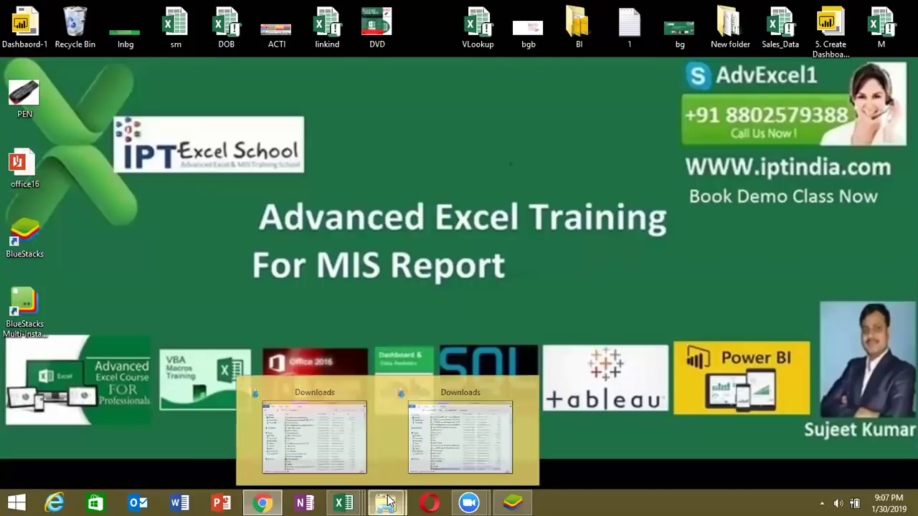
{"action": "left_click", "coordinate": [446, 464]}
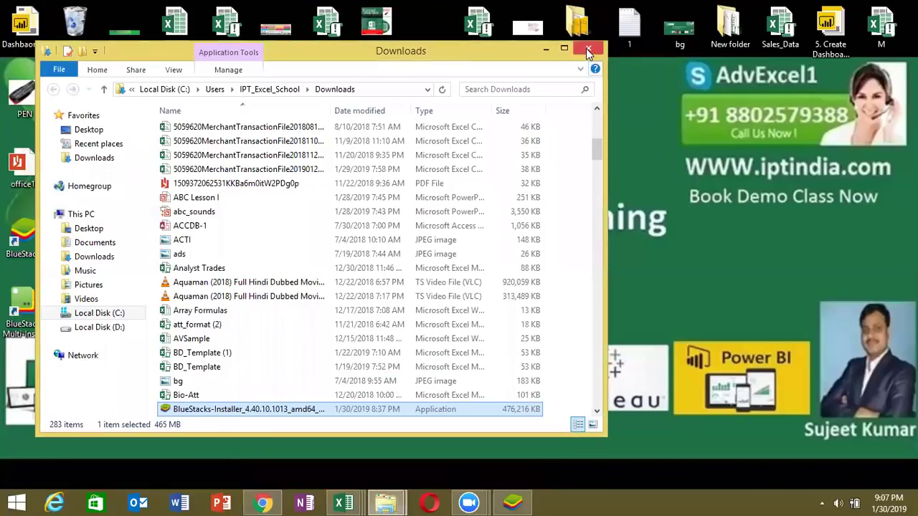
{"action": "left_click", "coordinate": [586, 48]}
{"action": "mouse_move", "coordinate": [387, 503]}
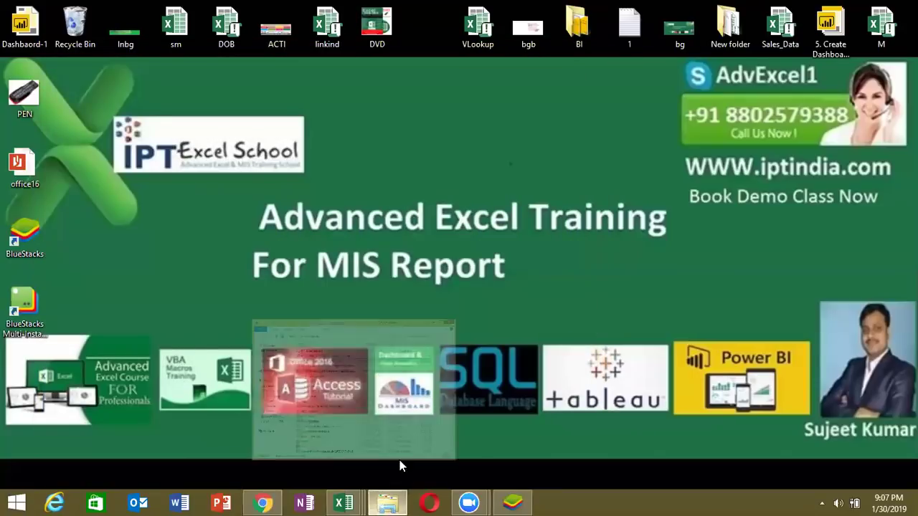
{"action": "left_click", "coordinate": [399, 461]}
{"action": "left_click", "coordinate": [552, 13]}
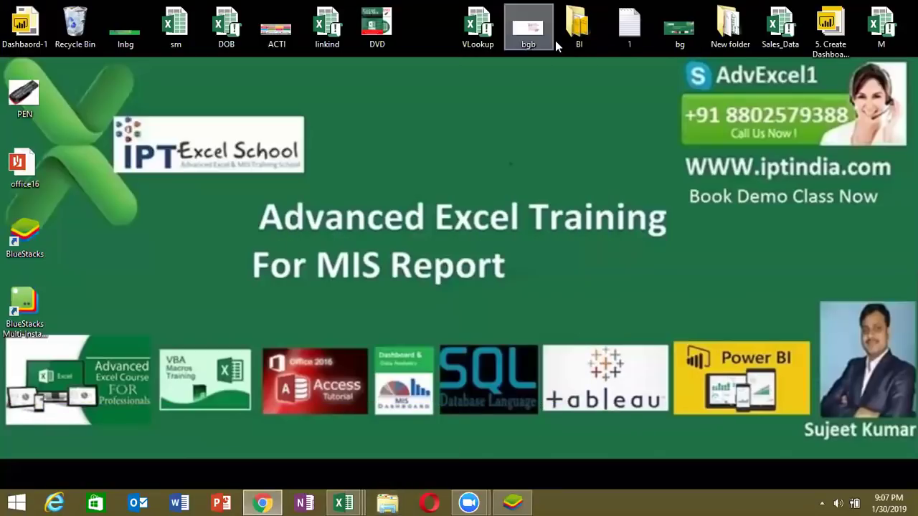
- Close Book3, Class_file and the merchant transaction workbook without saving
{"action": "mouse_move", "coordinate": [343, 503]}
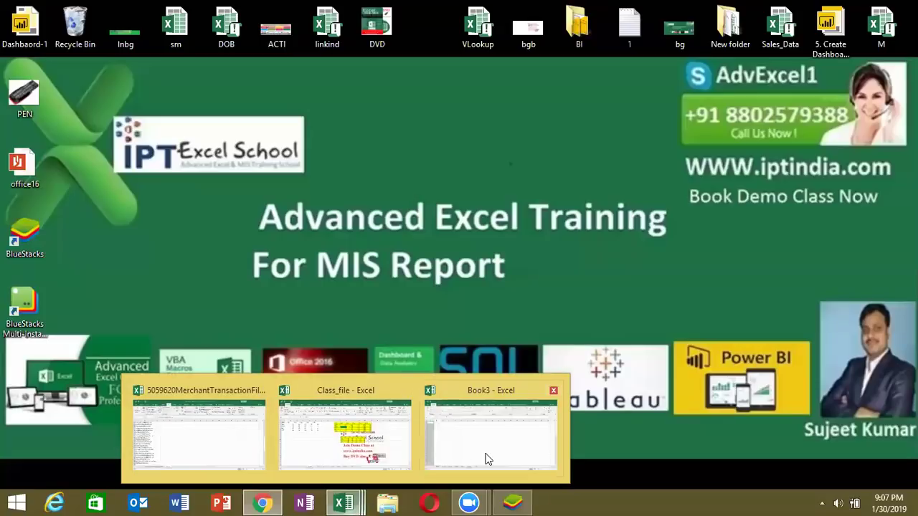
{"action": "left_click", "coordinate": [483, 453]}
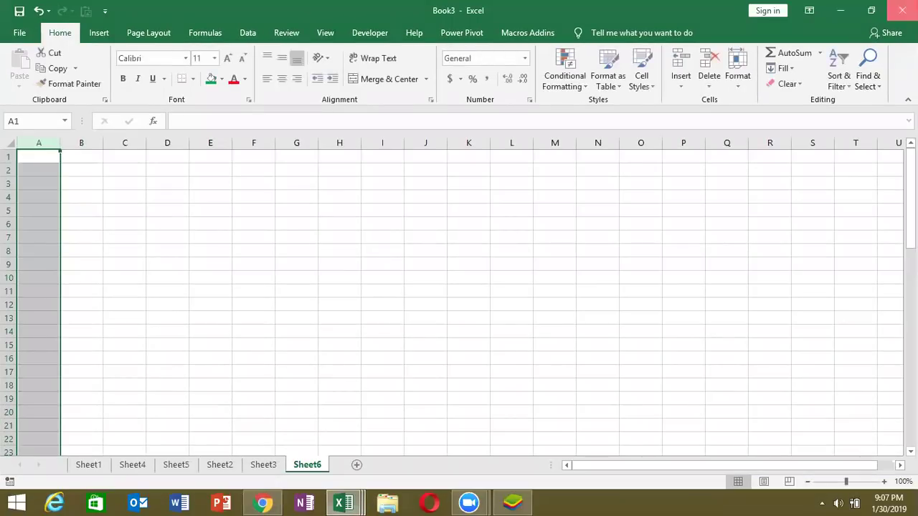
{"action": "left_click", "coordinate": [902, 10]}
{"action": "left_click", "coordinate": [469, 276]}
{"action": "mouse_move", "coordinate": [354, 500]}
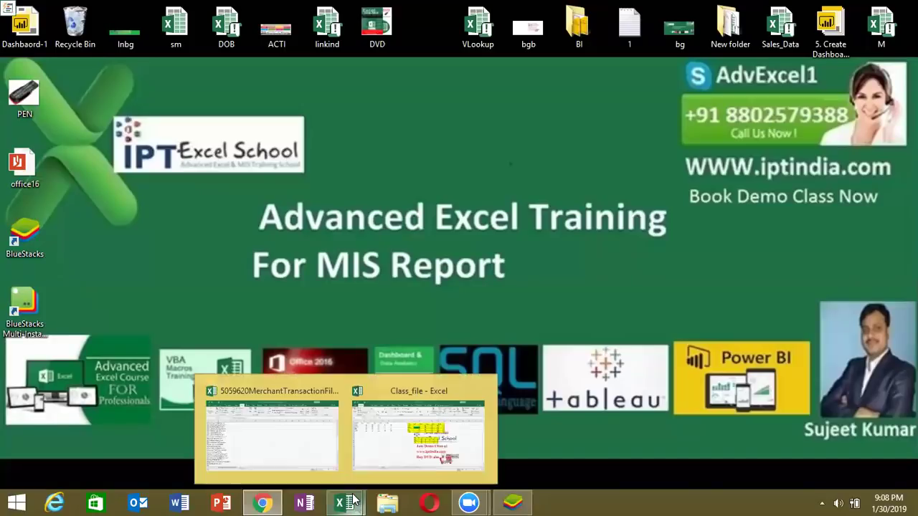
{"action": "left_click", "coordinate": [423, 437]}
{"action": "left_click", "coordinate": [902, 10]}
{"action": "left_click", "coordinate": [467, 272]}
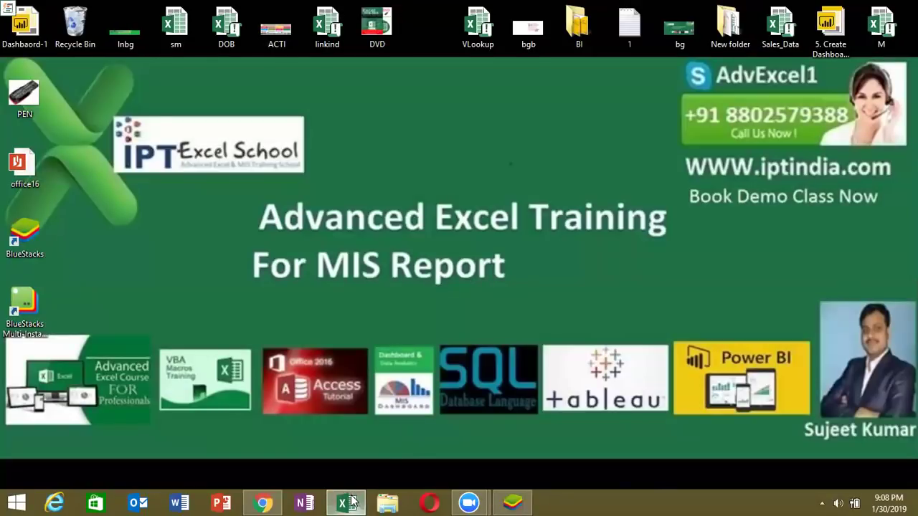
{"action": "left_click", "coordinate": [352, 502]}
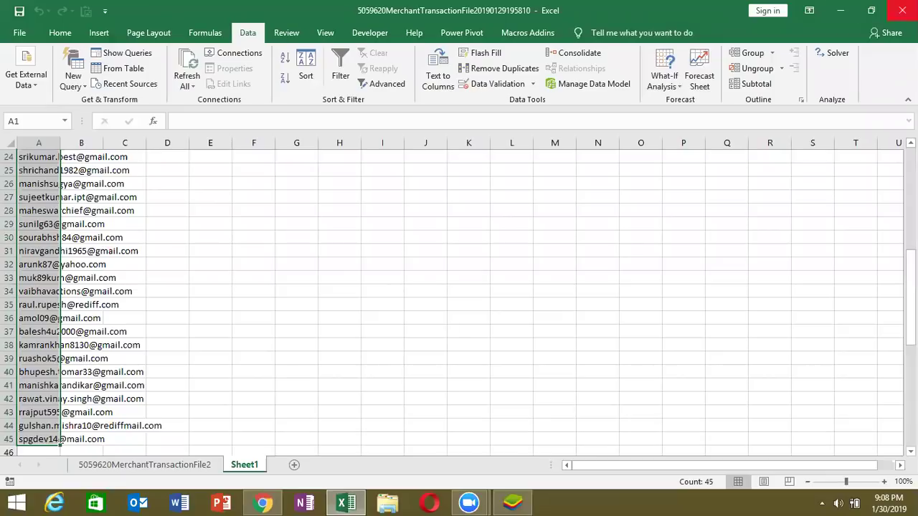
{"action": "left_click", "coordinate": [902, 10]}
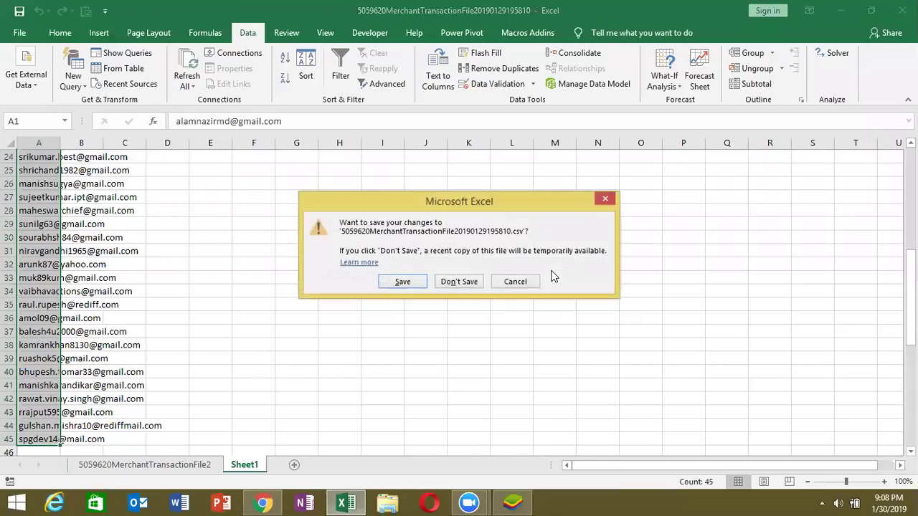
{"action": "left_click", "coordinate": [466, 281]}
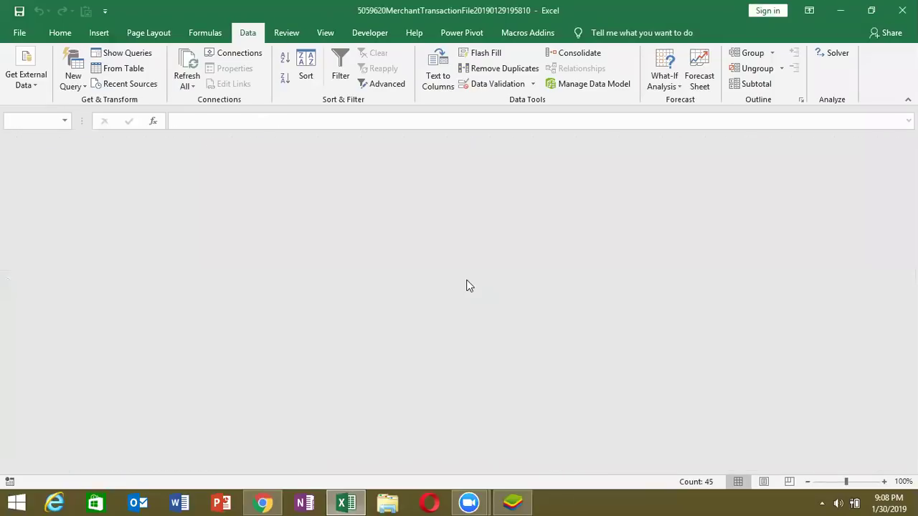
- Launch Excel and create a new blank workbook
{"action": "left_click", "coordinate": [349, 504]}
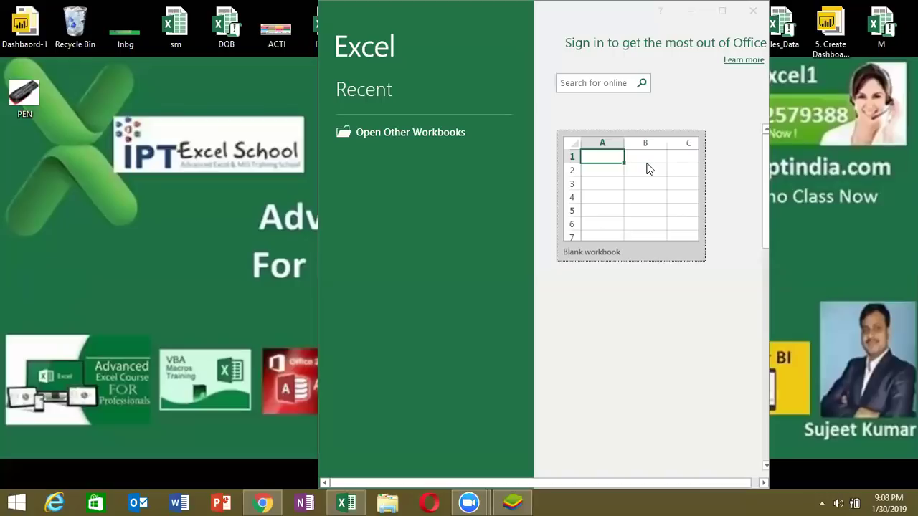
{"action": "left_click", "coordinate": [633, 161]}
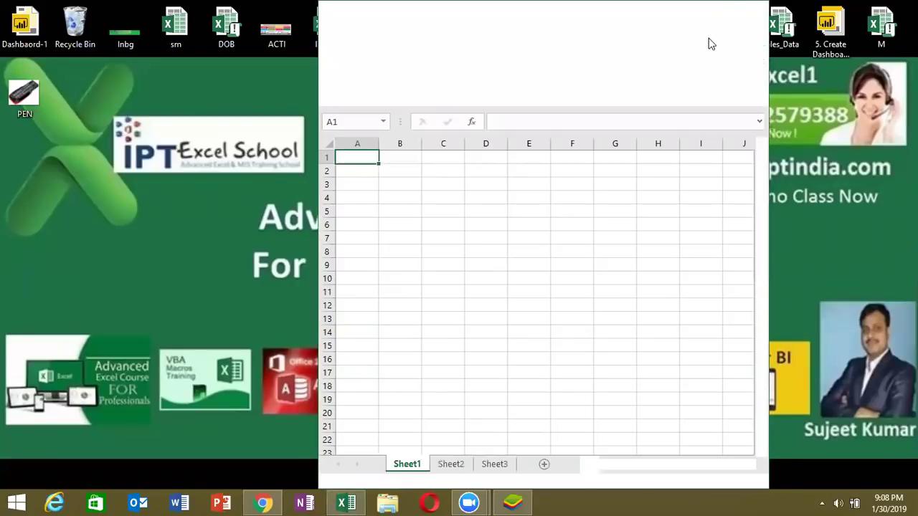
{"action": "left_click", "coordinate": [691, 11]}
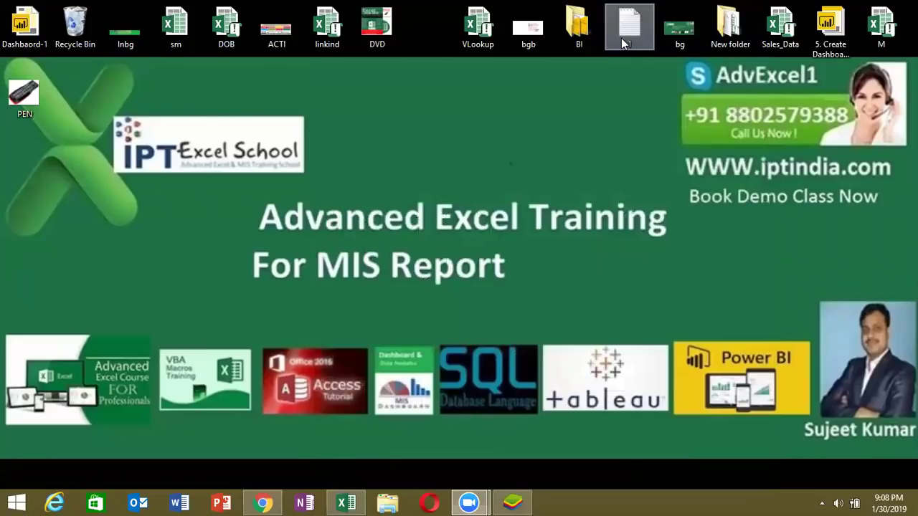
- Delete text file 1, move the PEN icon beside BI, then maximize Book1
{"action": "key", "text": "Delete"}
{"action": "left_click_drag", "start_coordinate": [28, 115], "coordinate": [614, 48]}
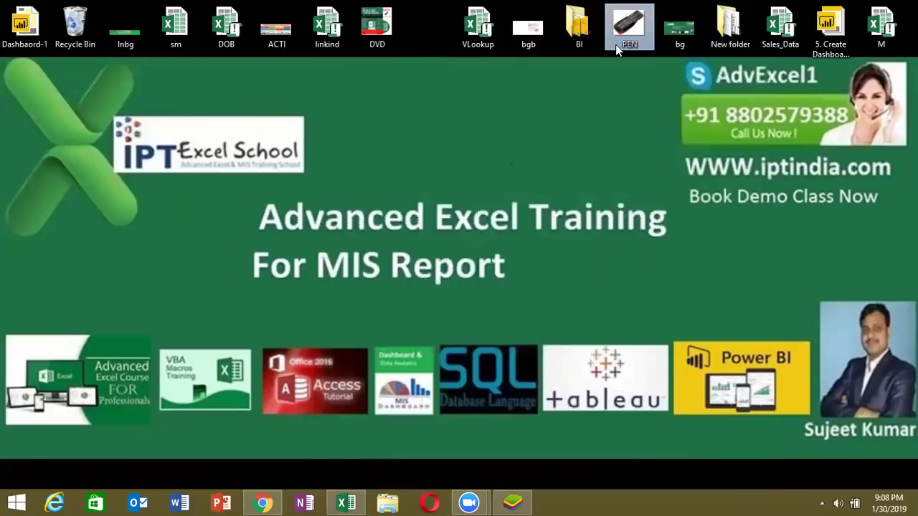
{"action": "left_click", "coordinate": [337, 502]}
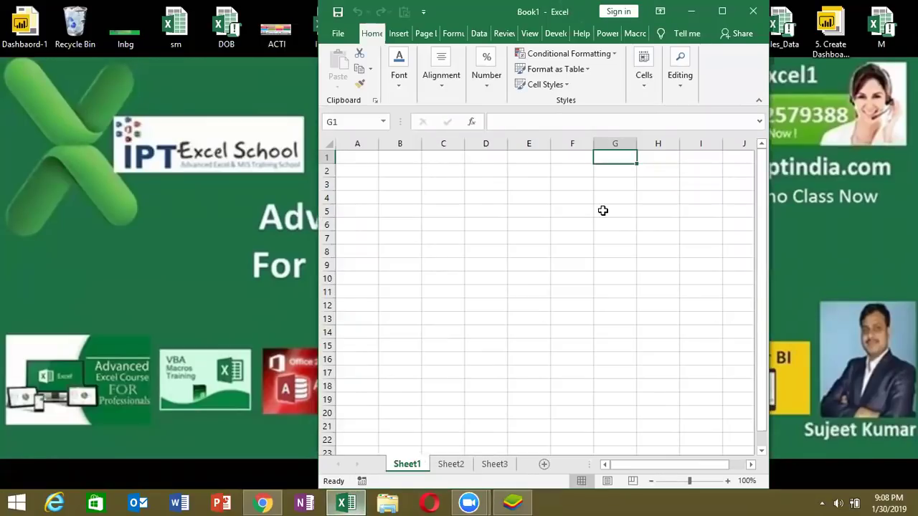
{"action": "left_click", "coordinate": [722, 12]}
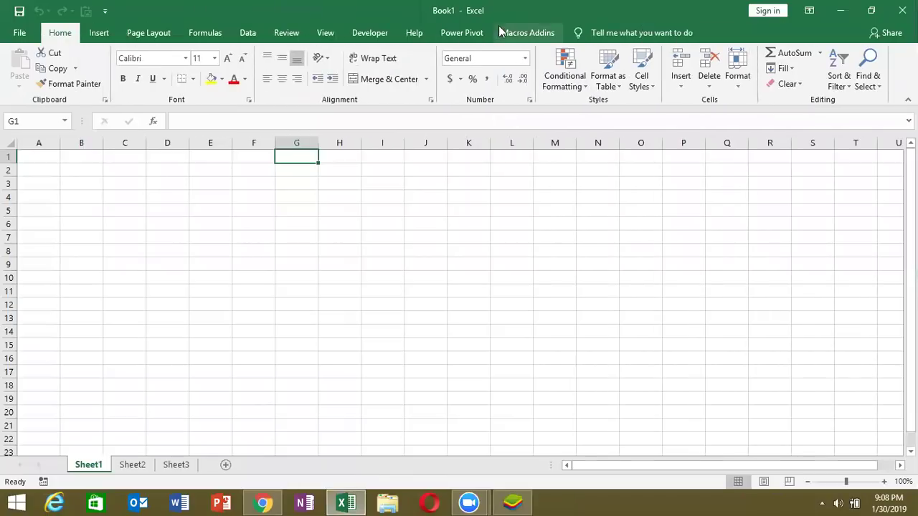
- Open the Visual Basic editor and insert a new module into Book1
{"action": "left_click", "coordinate": [370, 33]}
{"action": "left_click", "coordinate": [15, 77]}
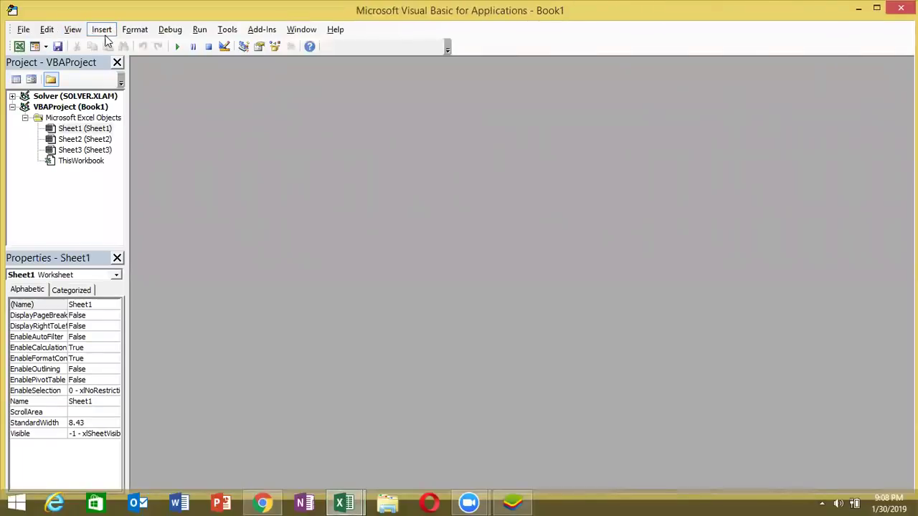
{"action": "left_click", "coordinate": [102, 31]}
{"action": "left_click", "coordinate": [101, 31]}
{"action": "left_click", "coordinate": [101, 31]}
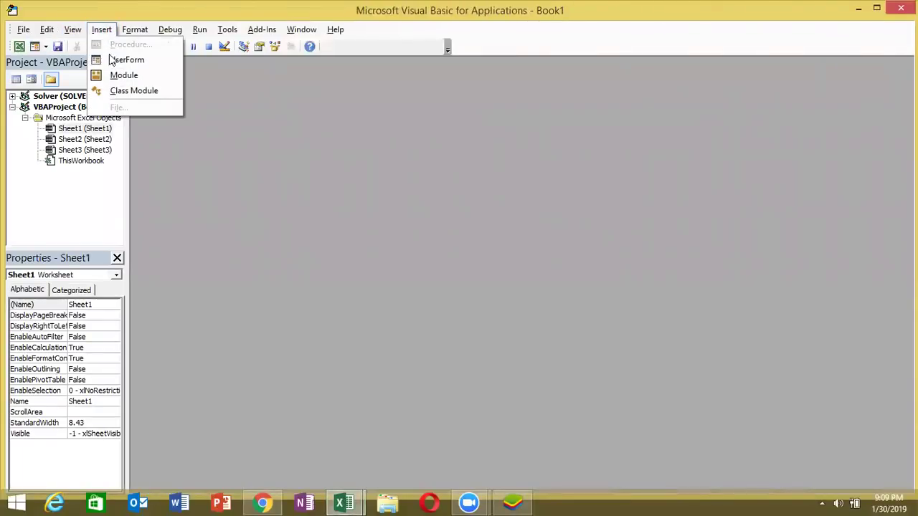
{"action": "left_click", "coordinate": [123, 75]}
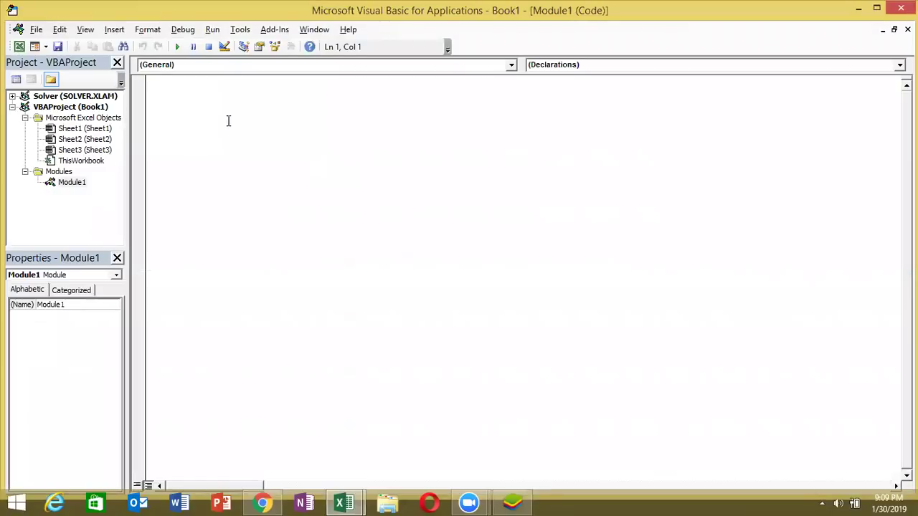
- Write a Sub rr() macro containing Workbooks and ActiveWorkbook lines in Module1
{"action": "type", "text": "sub "}
{"action": "type", "text": "rr"}
{"action": "type", "text": "()"}
{"action": "key", "text": "Return"}
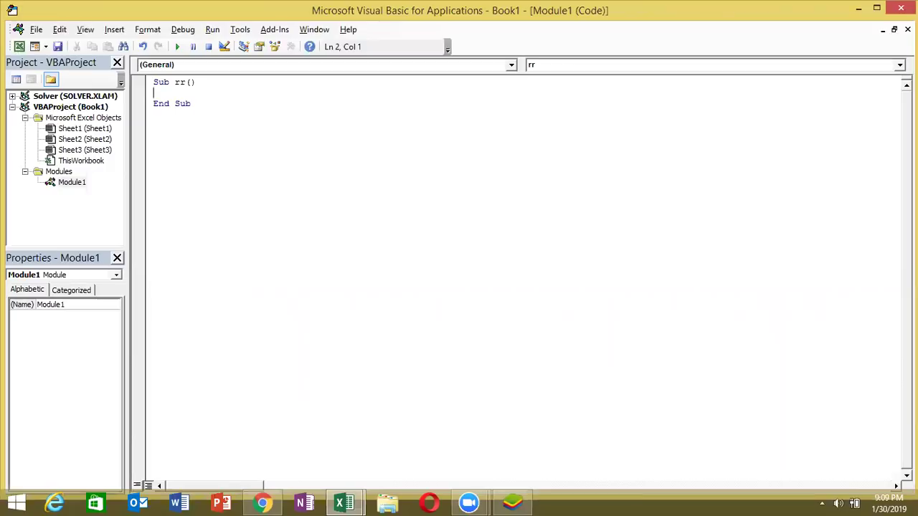
{"action": "key", "text": "Return"}
{"action": "key", "text": "Return"}
{"action": "key", "text": "Return"}
{"action": "key", "text": "Up"}
{"action": "key", "text": "Up"}
{"action": "key", "text": "Up"}
{"action": "type", "text": "work"}
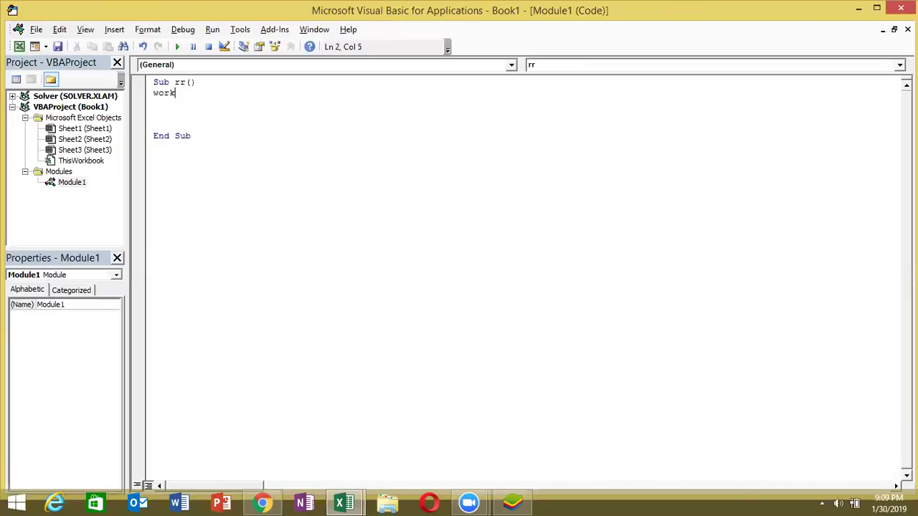
{"action": "type", "text": "books"}
{"action": "key", "text": "Return"}
{"action": "type", "text": "activework"}
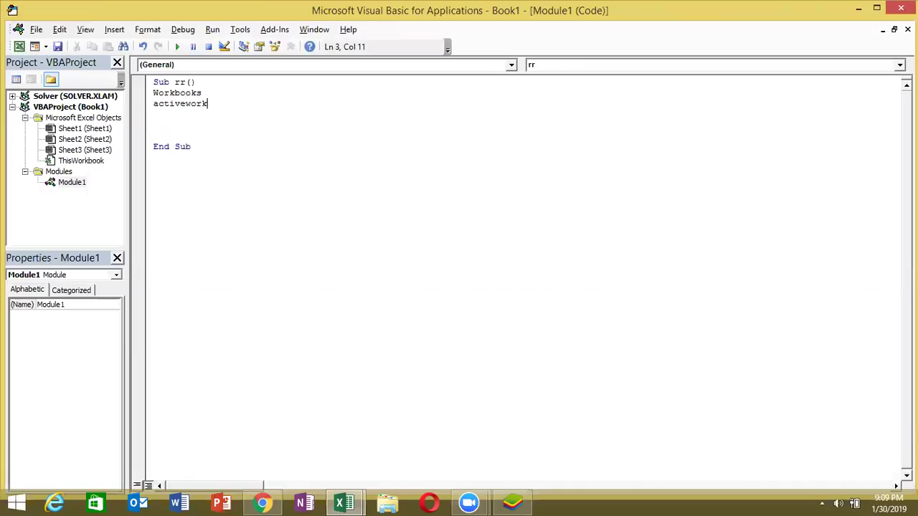
{"action": "type", "text": "b"}
{"action": "key", "text": "BackSpace"}
{"action": "type", "text": "book"}
{"action": "key", "text": "Return"}
{"action": "key", "text": "Return"}
{"action": "key", "text": "Return"}
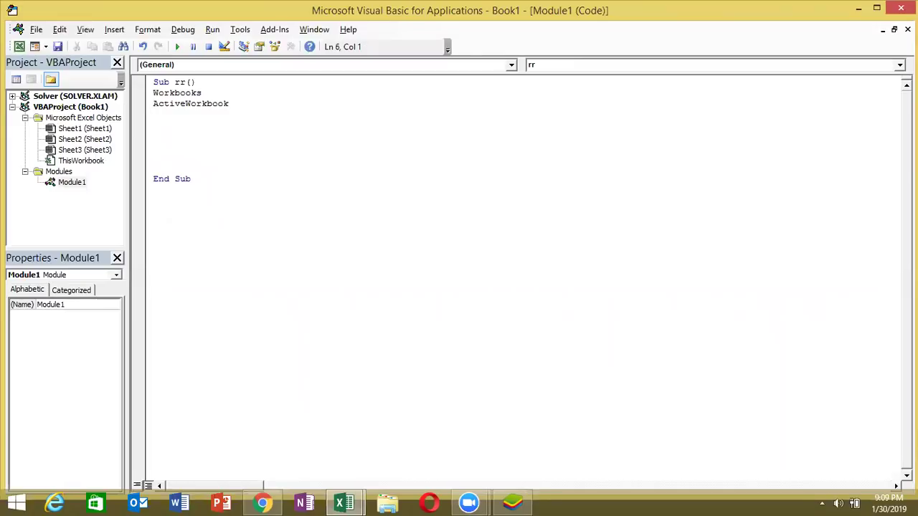
{"action": "left_click", "coordinate": [75, 133]}
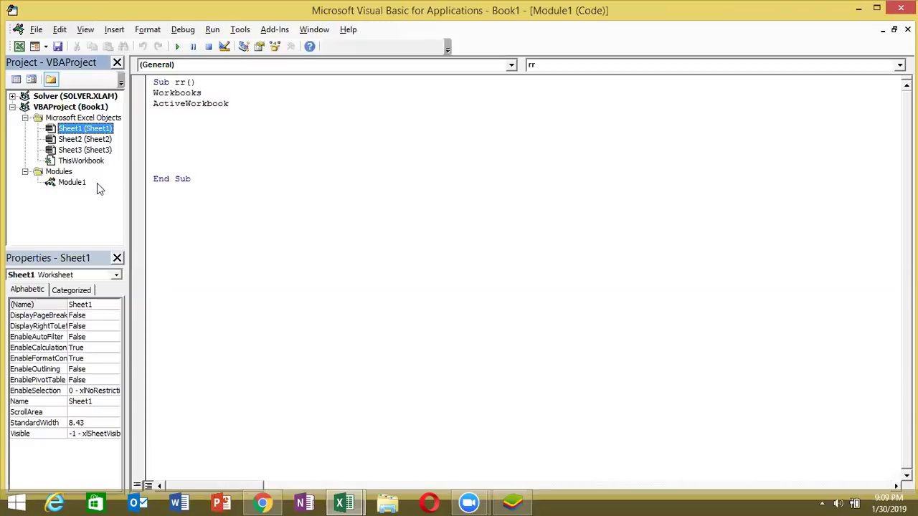
- Rename the Sheet1 tab to JAN, then return to the rr macro with Alt+F11
{"action": "key", "text": "alt+Tab"}
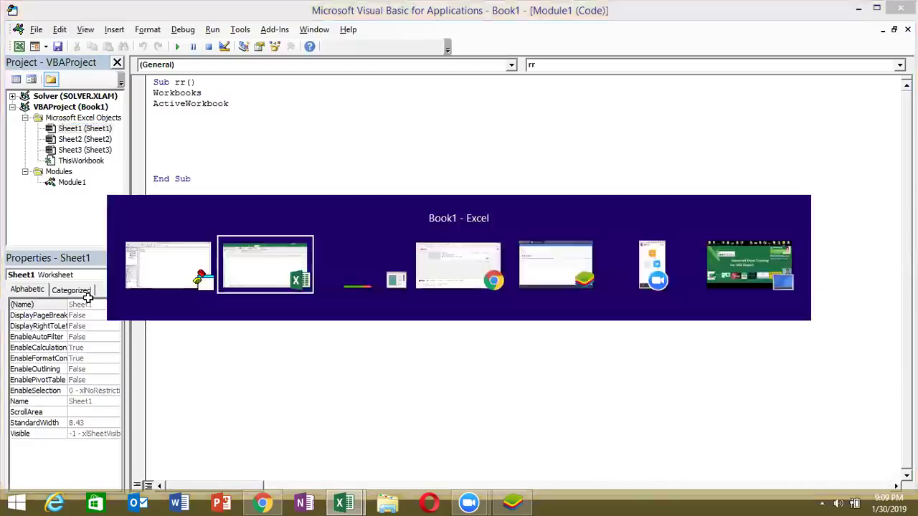
{"action": "double_click", "coordinate": [89, 465]}
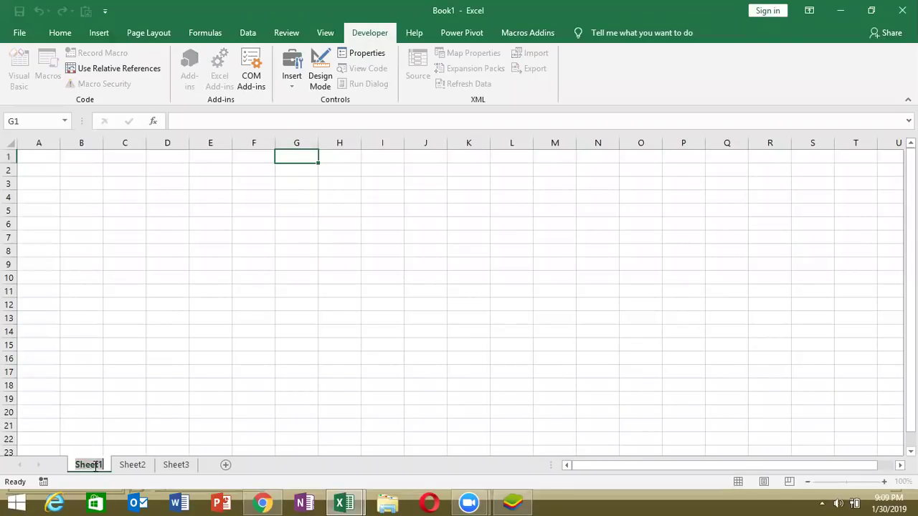
{"action": "type", "text": "JAN"}
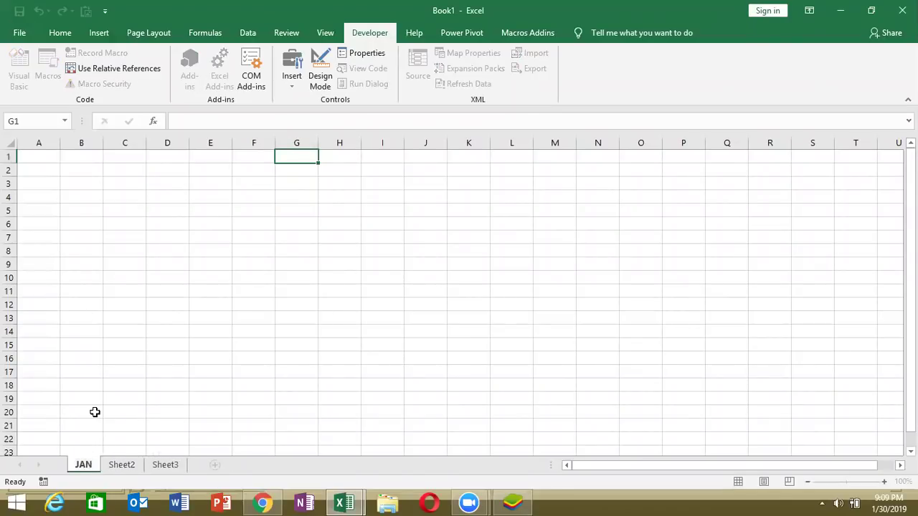
{"action": "left_click", "coordinate": [93, 411]}
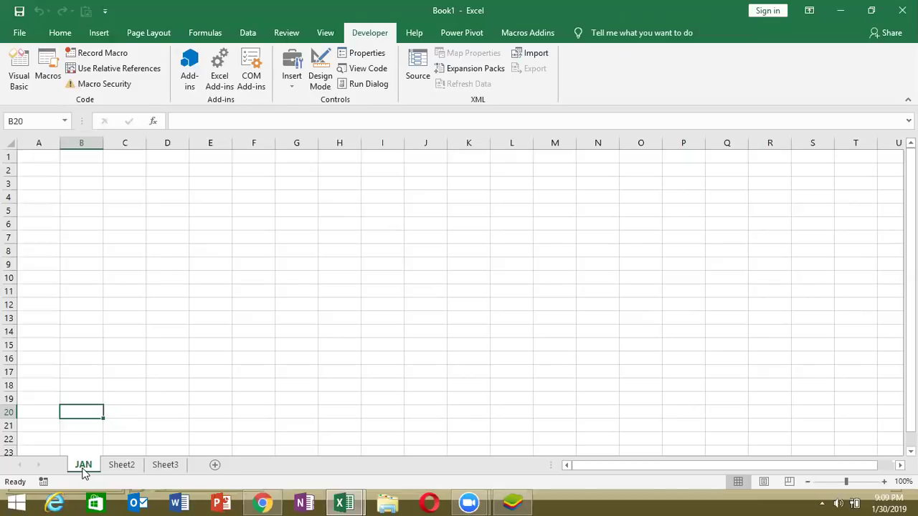
{"action": "key", "text": "alt+F11"}
- Add a Sheet3.Activate statement on line 7 of the rr macro
{"action": "left_click", "coordinate": [165, 144]}
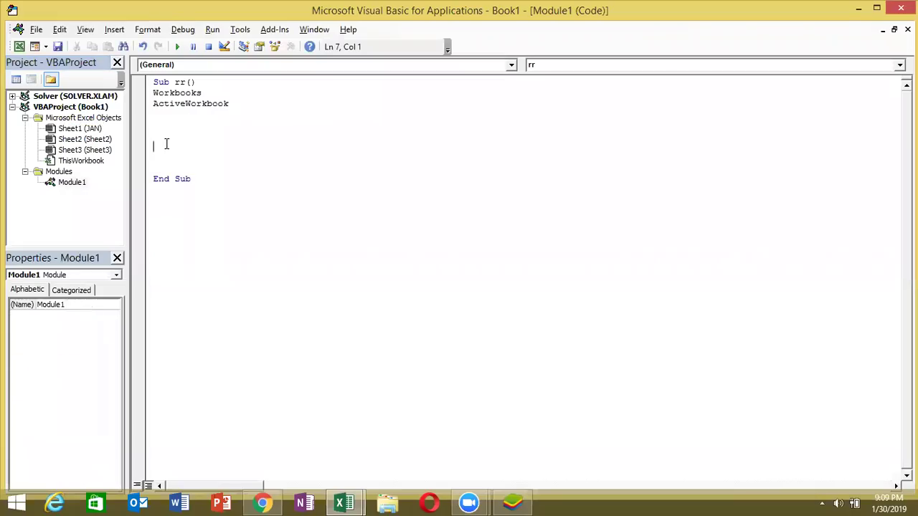
{"action": "type", "text": "sheet"}
{"action": "type", "text": "3."}
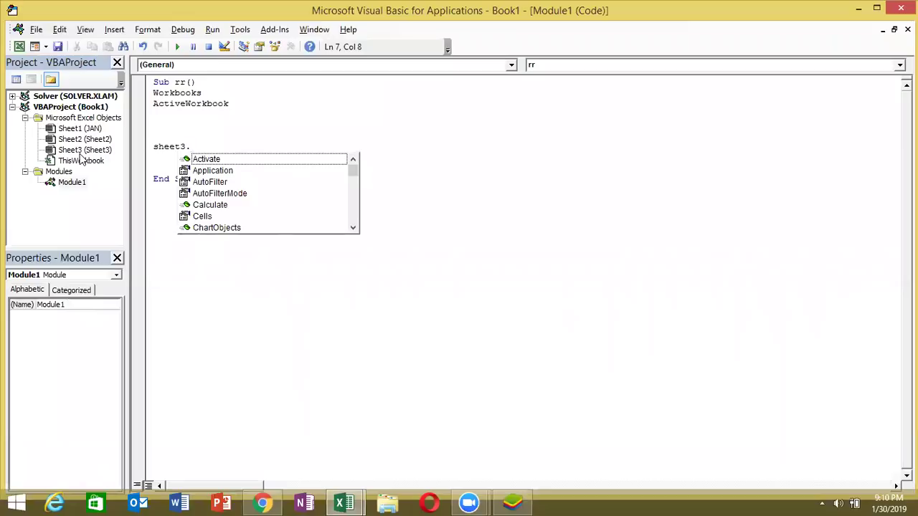
{"action": "key", "text": "Tab"}
{"action": "key", "text": "Return"}
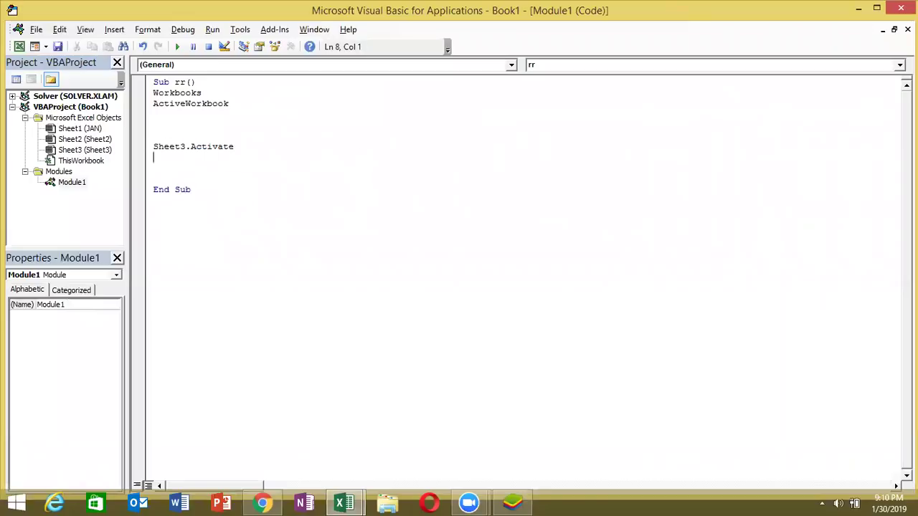
- Rename the Sheet3 tab to Data, then start the macro line sheets("Data").select
{"action": "key", "text": "alt+F11"}
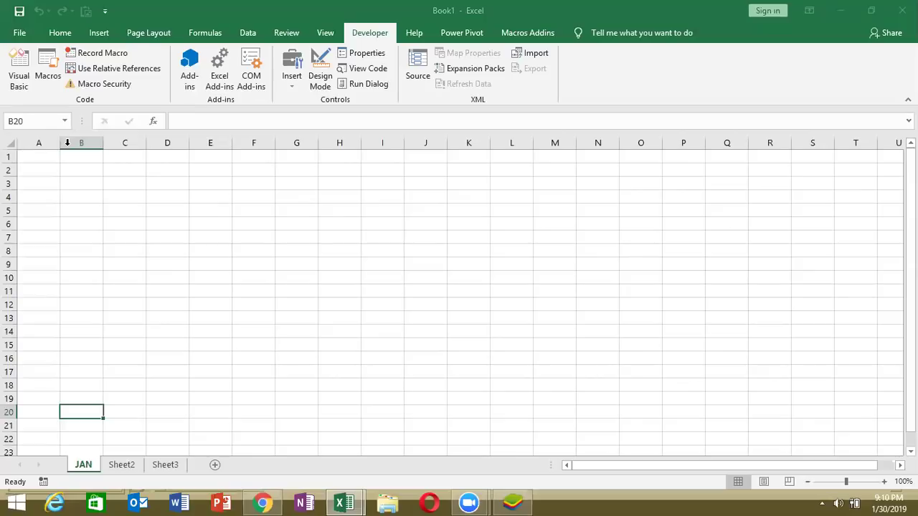
{"action": "left_click", "coordinate": [169, 466]}
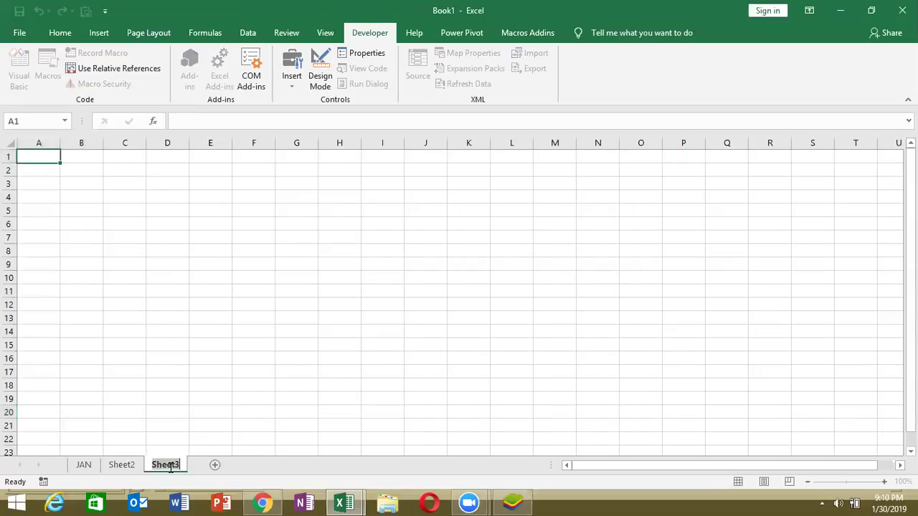
{"action": "type", "text": "Data"}
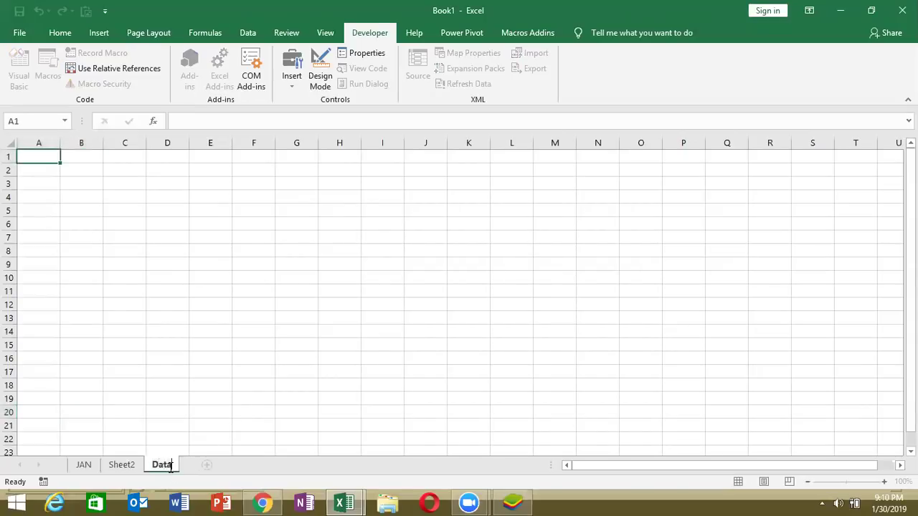
{"action": "left_click", "coordinate": [195, 346]}
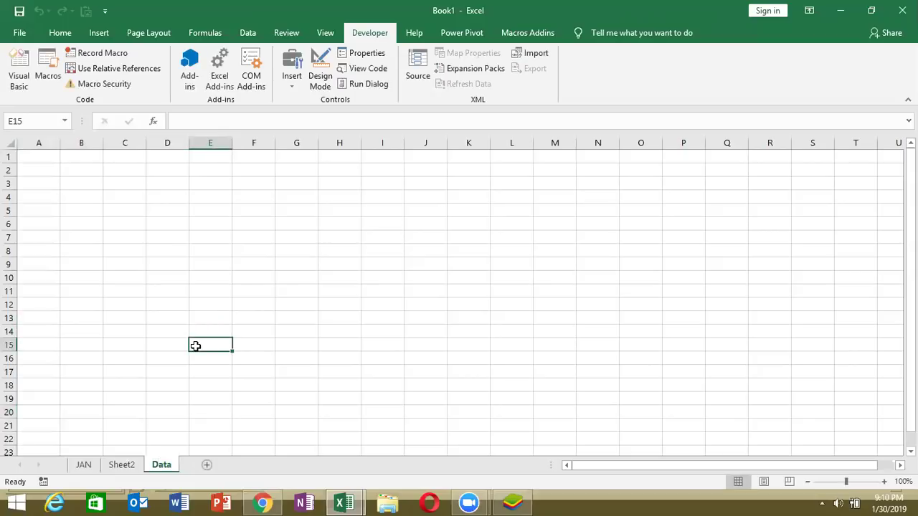
{"action": "key", "text": "alt+F11"}
{"action": "type", "text": "sheets(\"Data\")."}
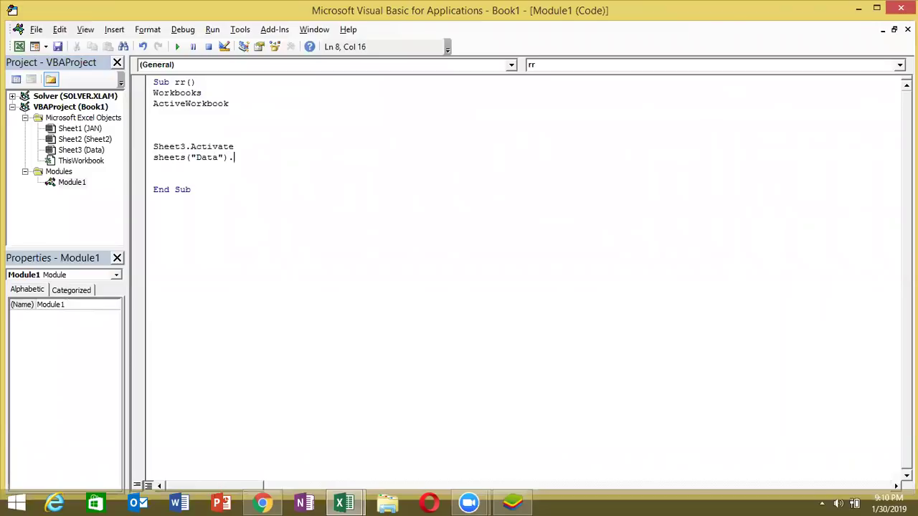
{"action": "type", "text": "selec"}
{"action": "type", "text": "t"}
- Complete Sheets("Data").Select and add a Sheets(3).Select line after checking sheet order
{"action": "key", "text": "Return"}
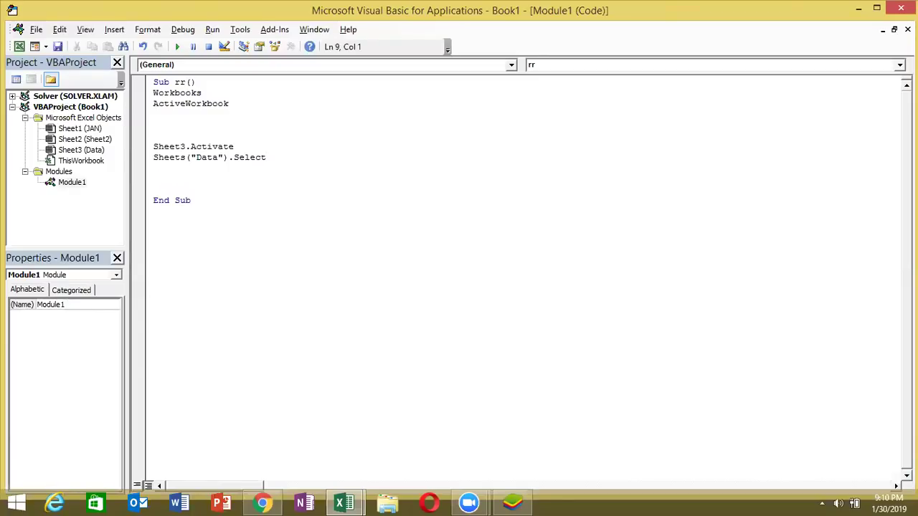
{"action": "key", "text": "Return"}
{"action": "key", "text": "Up"}
{"action": "key", "text": "Up"}
{"action": "key", "text": "Up"}
{"action": "key", "text": "shift+Down"}
{"action": "key", "text": "Right"}
{"action": "key", "text": "shift+Down"}
{"action": "key", "text": "Right"}
{"action": "type", "text": "sheets("}
{"action": "key", "text": "alt+F11"}
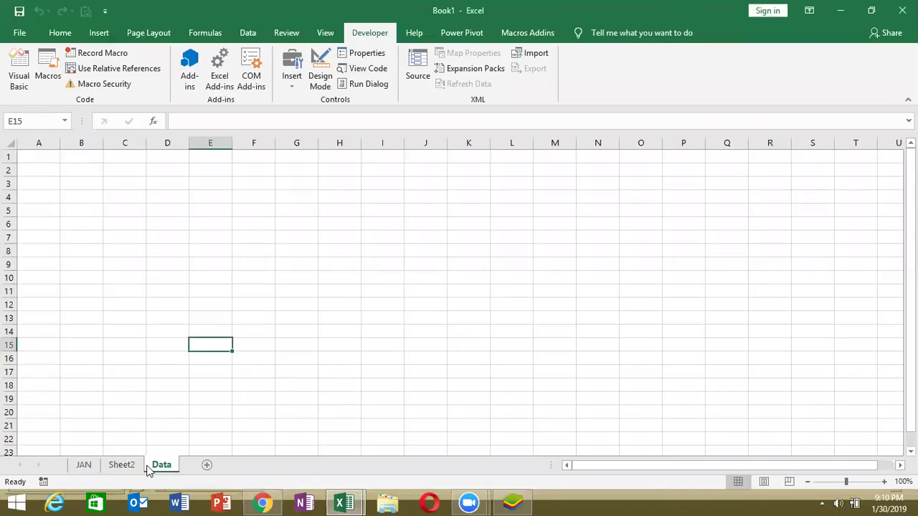
{"action": "key", "text": "alt+F11"}
{"action": "type", "text": "3"}
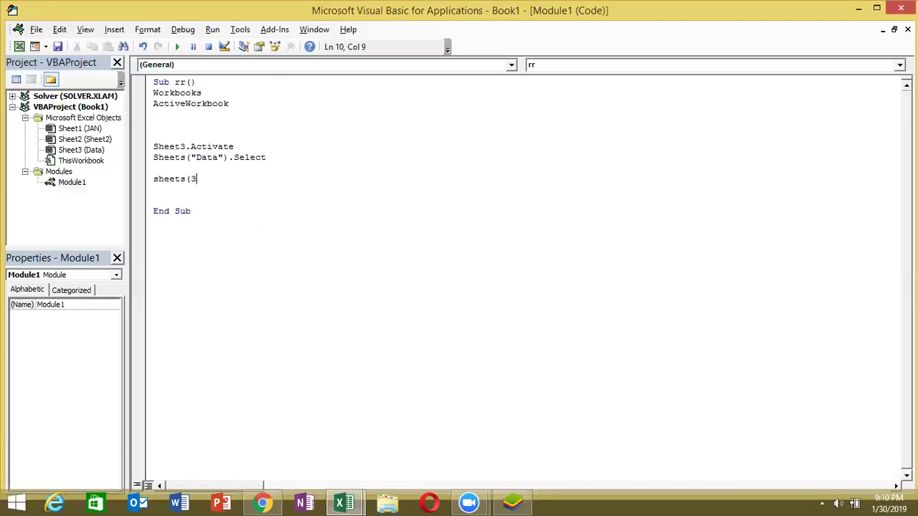
{"action": "type", "text": ")."}
{"action": "type", "text": "select"}
{"action": "key", "text": "Return"}
- Remove the extra blank line and add an ActiveSheet line below Sheets(3).Select
{"action": "left_click", "coordinate": [153, 179]}
{"action": "left_click", "coordinate": [153, 168]}
{"action": "key", "text": "Delete"}
{"action": "key", "text": "Down"}
{"action": "type", "text": "activeSheet"}
- Step through the Sheet3.Activate, Sheets("Data") and Sheets(3) references in the code
{"action": "key", "text": "Up"}
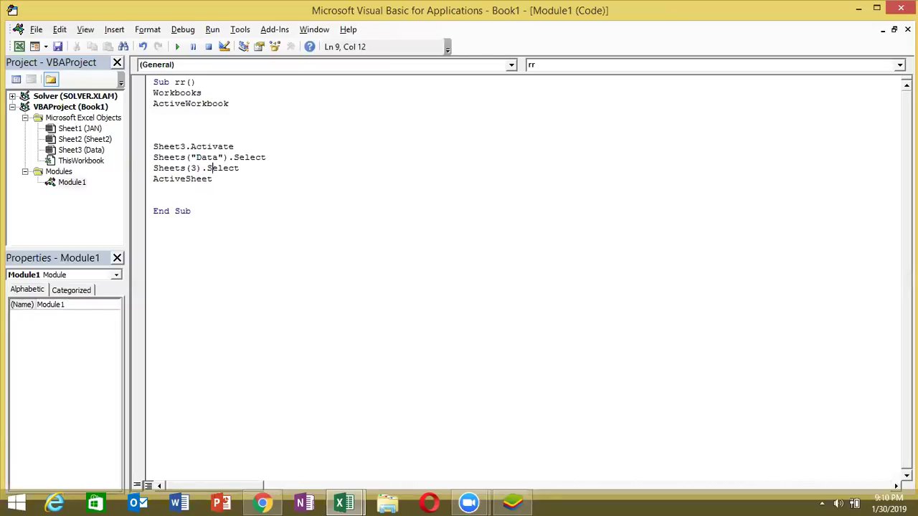
{"action": "key", "text": "Up"}
{"action": "key", "text": "Up"}
{"action": "key", "text": "ctrl+Left"}
{"action": "key", "text": "Left"}
{"action": "key", "text": "Left"}
{"action": "key", "text": "Right"}
{"action": "key", "text": "Right"}
{"action": "key", "text": "shift+Right"}
{"action": "key", "text": "shift+Right"}
{"action": "key", "text": "shift+Right"}
{"action": "key", "text": "shift+Right"}
{"action": "key", "text": "shift+Right"}
{"action": "key", "text": "shift+Right"}
{"action": "key", "text": "shift+Right"}
{"action": "key", "text": "shift+Right"}
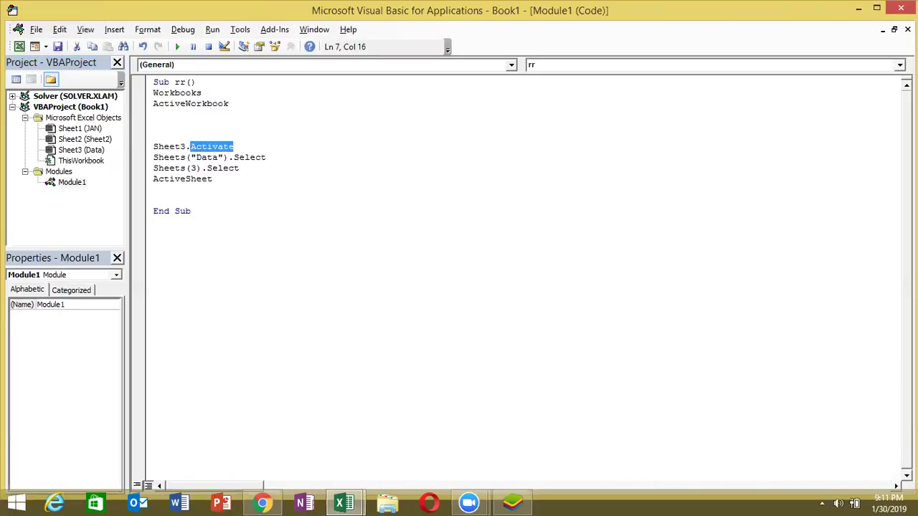
{"action": "key", "text": "Down"}
{"action": "key", "text": "shift+Left"}
{"action": "key", "text": "shift+Left"}
{"action": "key", "text": "shift+Left"}
{"action": "key", "text": "shift+Left"}
{"action": "key", "text": "shift+Left"}
{"action": "key", "text": "shift+Left"}
{"action": "key", "text": "shift+Left"}
{"action": "key", "text": "shift+Left"}
{"action": "key", "text": "shift+Left"}
{"action": "key", "text": "shift+Left"}
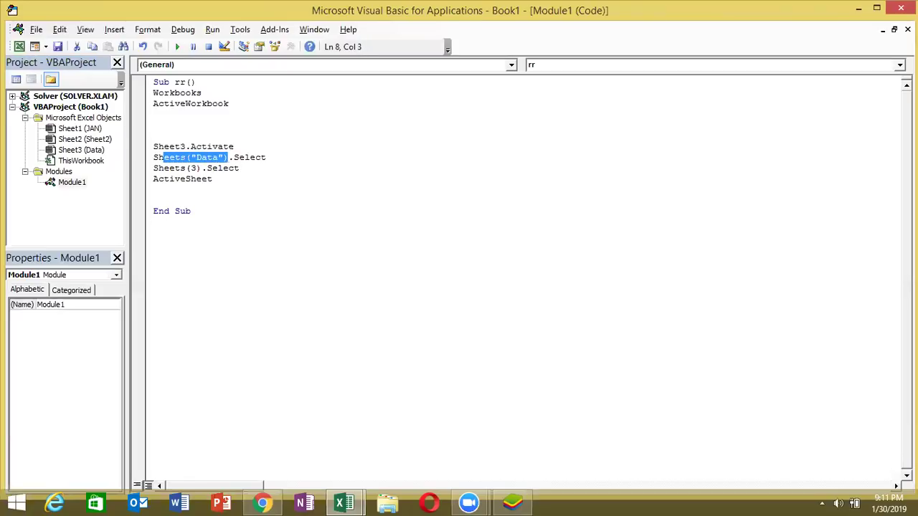
{"action": "key", "text": "Down"}
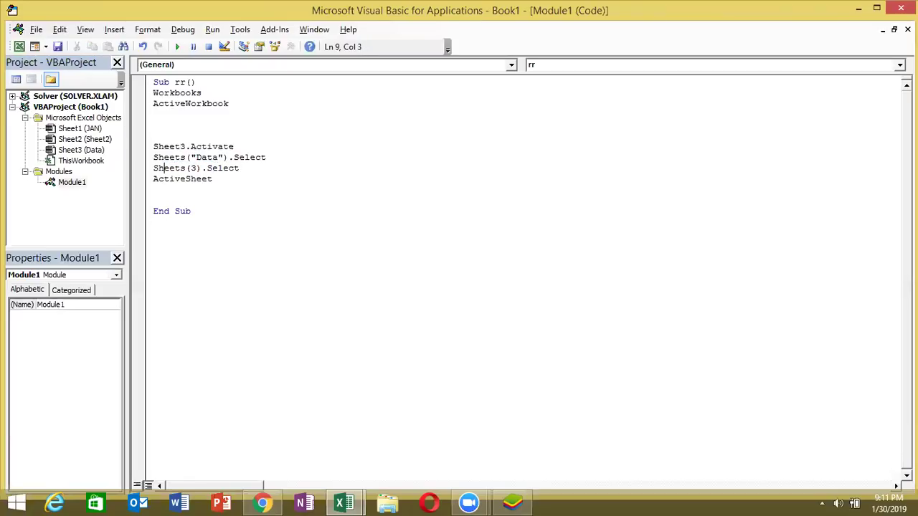
{"action": "key", "text": "Right"}
{"action": "key", "text": "Right"}
{"action": "key", "text": "Right"}
{"action": "key", "text": "Right"}
{"action": "key", "text": "Up"}
{"action": "key", "text": "Up"}
{"action": "key", "text": "Left"}
{"action": "key", "text": "Left"}
{"action": "key", "text": "Left"}
{"action": "key", "text": "Left"}
{"action": "key", "text": "Left"}
{"action": "key", "text": "Left"}
{"action": "key", "text": "Left"}
- Insert blank lines between the sheet statements, including before ActiveSheet
{"action": "key", "text": "Up"}
{"action": "key", "text": "Return"}
{"action": "key", "text": "Down"}
{"action": "key", "text": "Return"}
{"action": "key", "text": "Down"}
{"action": "key", "text": "Return"}
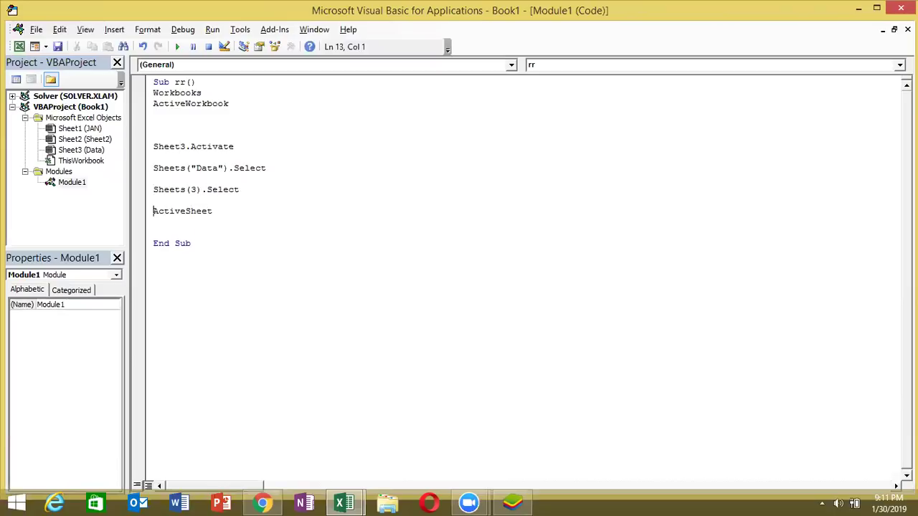
{"action": "key", "text": "Up"}
{"action": "key", "text": "Up"}
{"action": "key", "text": "Up"}
{"action": "key", "text": "Up"}
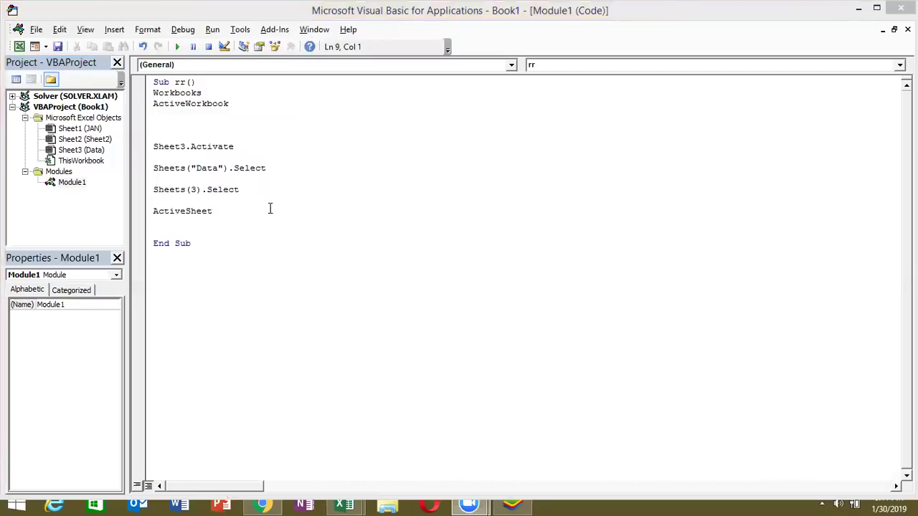
{"action": "left_click_drag", "start_coordinate": [244, 211], "coordinate": [132, 209]}
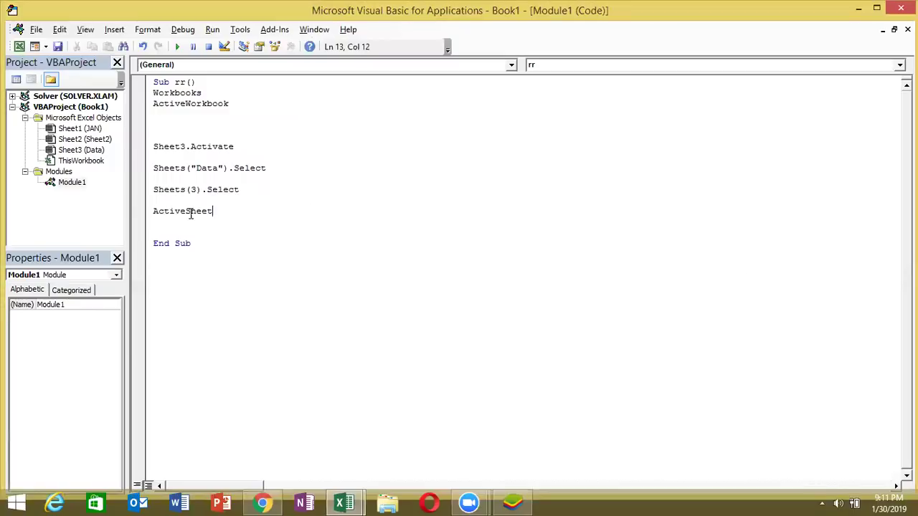
{"action": "left_click", "coordinate": [133, 215]}
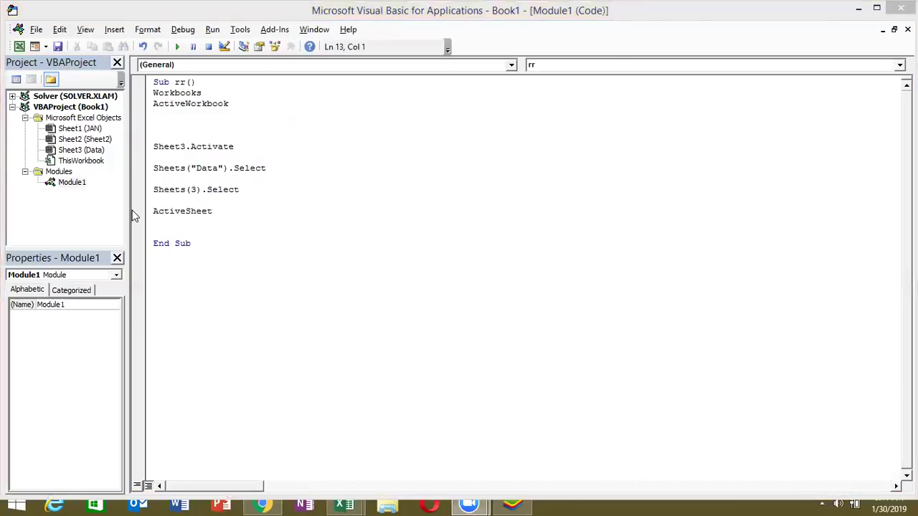
{"action": "key", "text": "alt+Tab"}
{"action": "key", "text": "alt+Tab"}
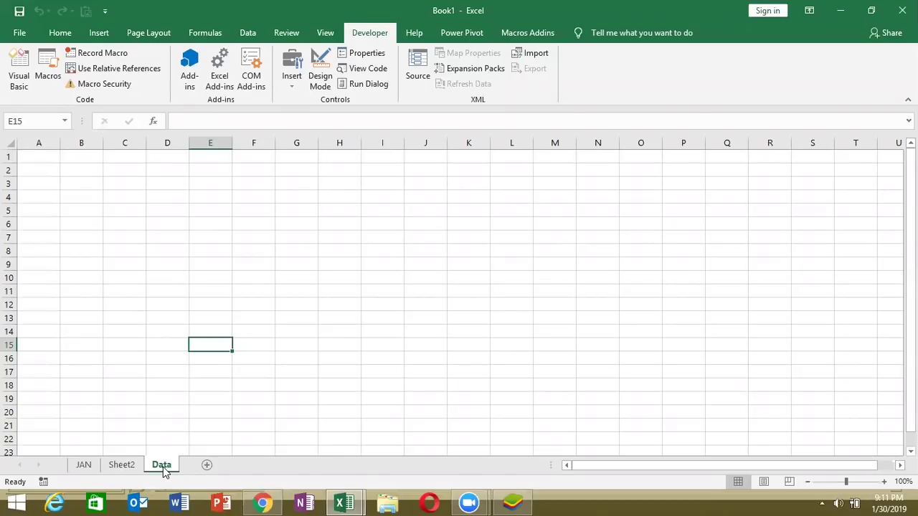
{"action": "key", "text": "alt+Tab"}
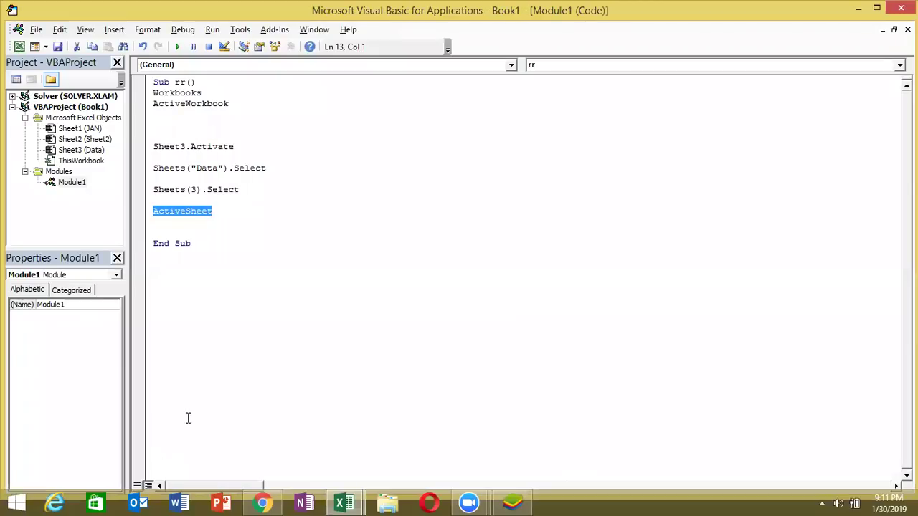
{"action": "left_click", "coordinate": [227, 215]}
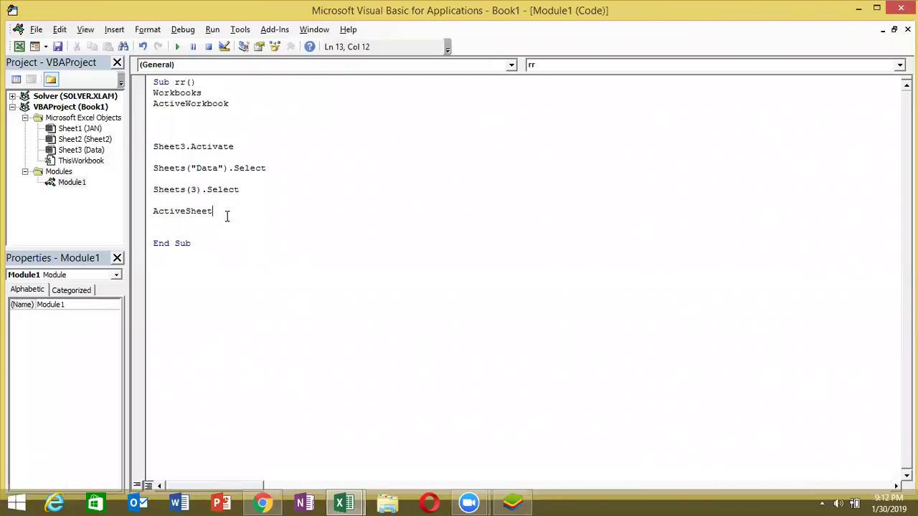
{"action": "left_click", "coordinate": [145, 148]}
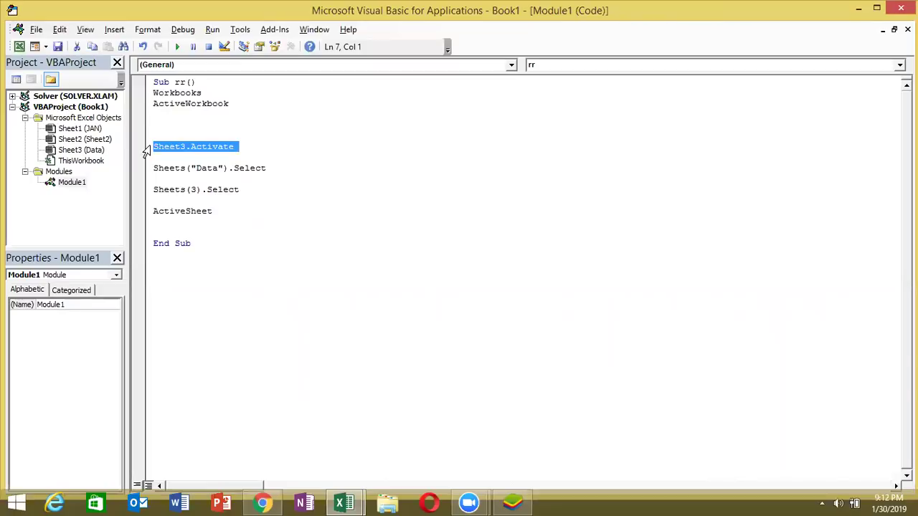
- Delete the Data sheet from Book1
{"action": "key", "text": "alt+Tab"}
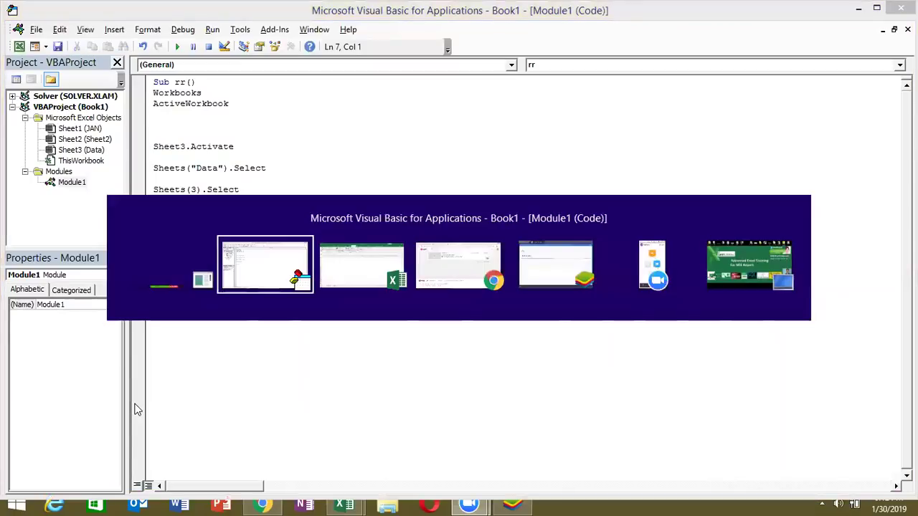
{"action": "key", "text": "alt+Tab"}
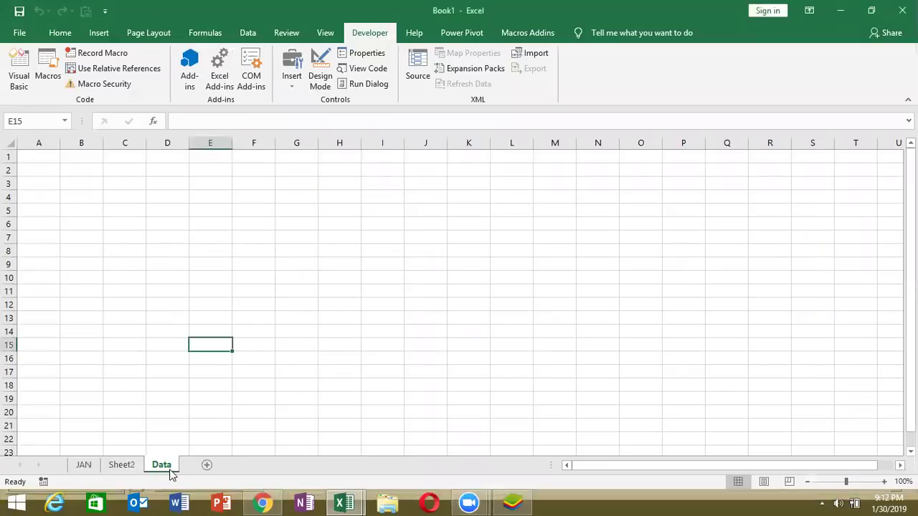
{"action": "right_click", "coordinate": [167, 471]}
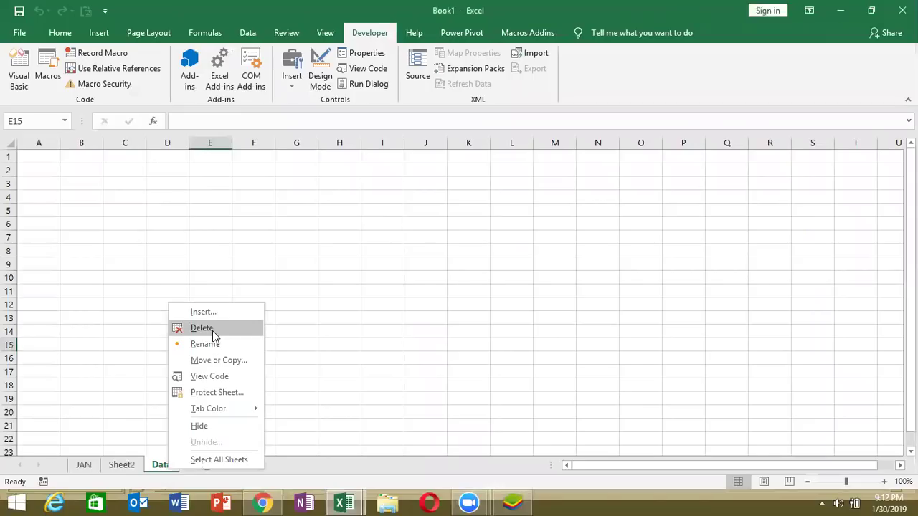
{"action": "left_click", "coordinate": [212, 329]}
{"action": "left_click", "coordinate": [428, 291]}
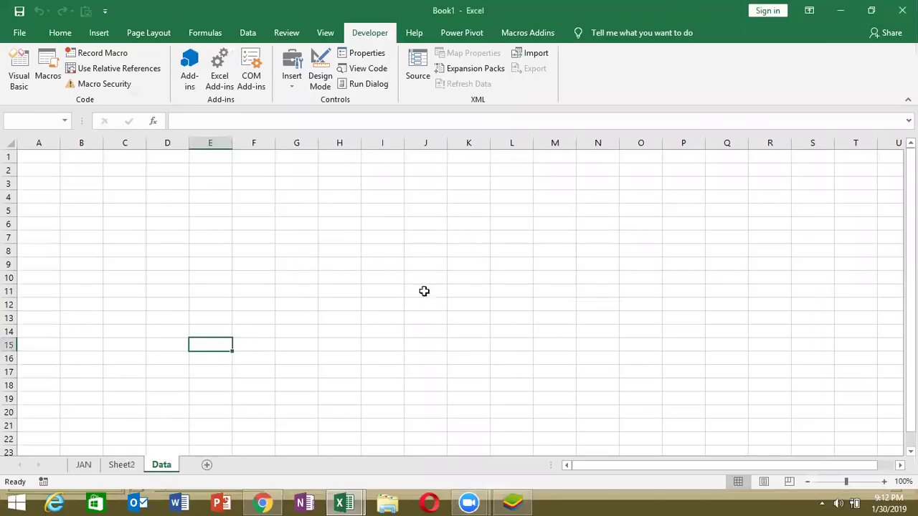
- Add a new Sheet4 and rename it Data
{"action": "left_click", "coordinate": [170, 466]}
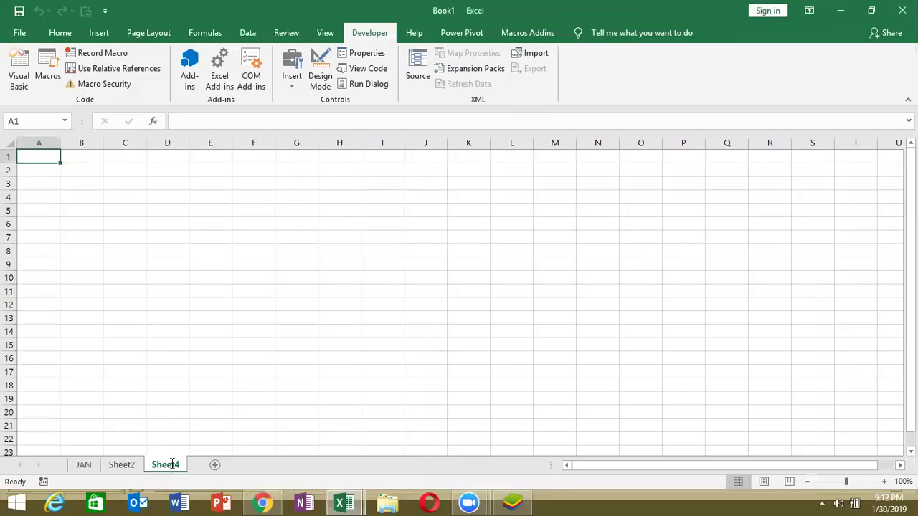
{"action": "double_click", "coordinate": [166, 464]}
{"action": "type", "text": "Data"}
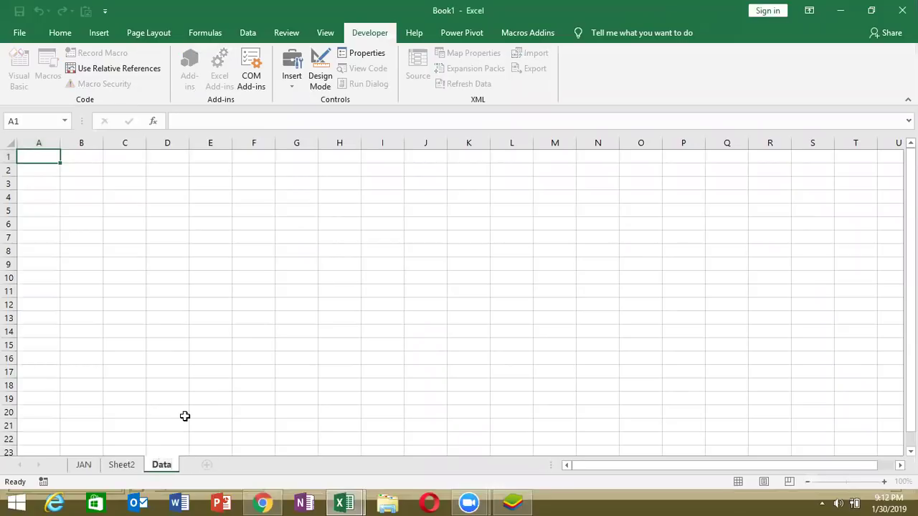
{"action": "left_click", "coordinate": [184, 416]}
{"action": "key", "text": "alt+Tab"}
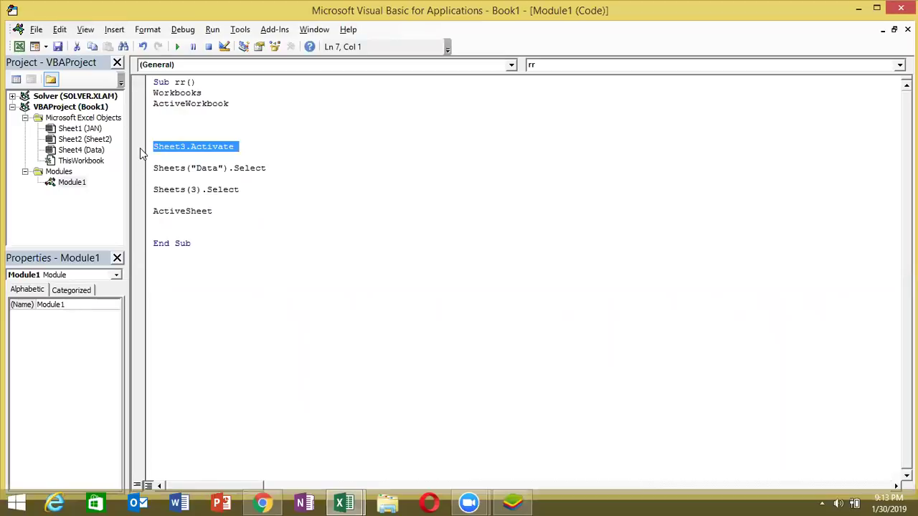
{"action": "left_click", "coordinate": [139, 148]}
{"action": "left_click", "coordinate": [76, 149]}
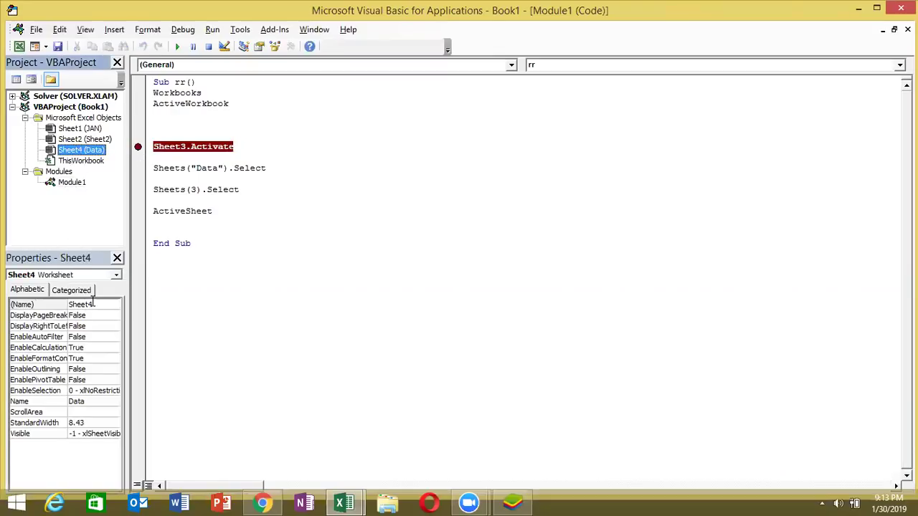
{"action": "left_click", "coordinate": [70, 304]}
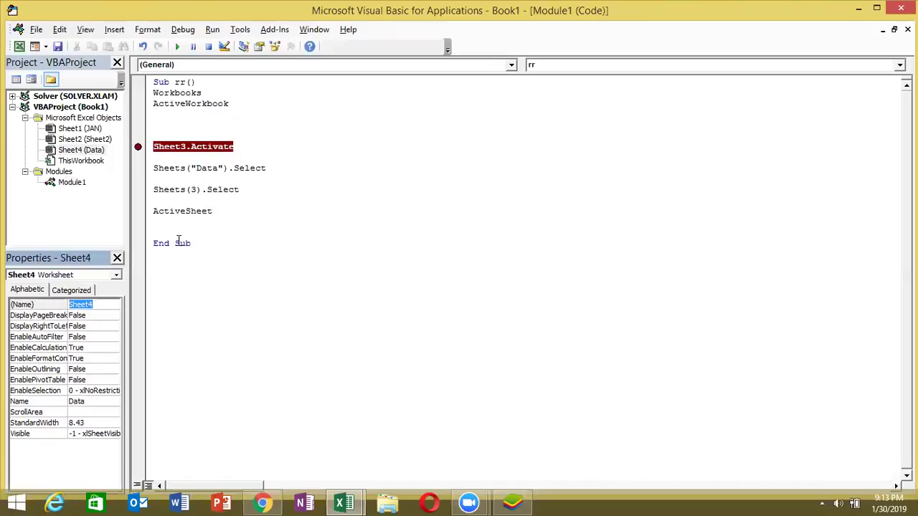
{"action": "left_click", "coordinate": [187, 213]}
{"action": "left_click", "coordinate": [138, 150]}
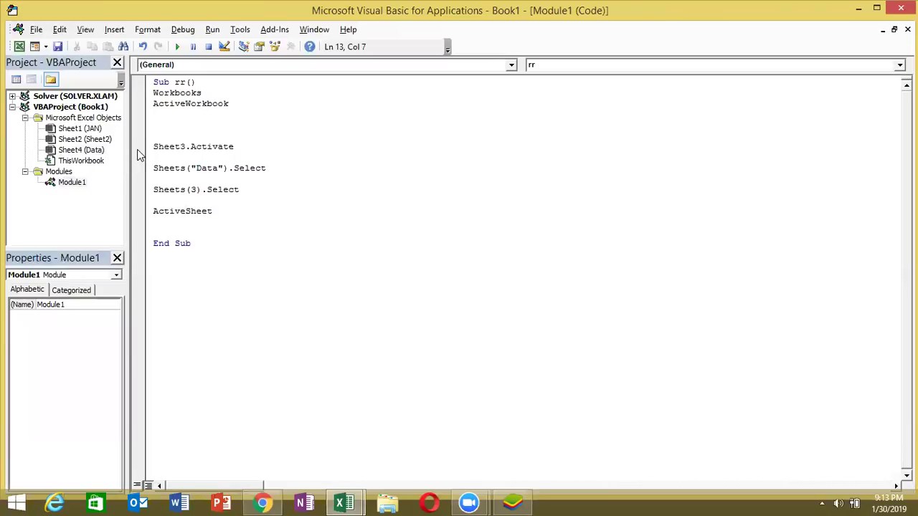
{"action": "left_click", "coordinate": [142, 174]}
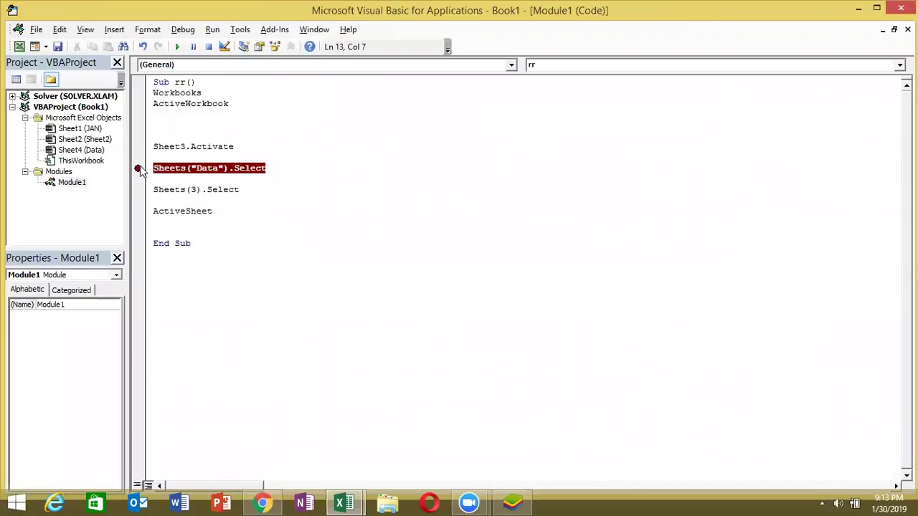
{"action": "double_click", "coordinate": [163, 172]}
{"action": "left_click", "coordinate": [164, 172]}
{"action": "left_click", "coordinate": [139, 169]}
{"action": "left_click", "coordinate": [197, 176]}
{"action": "left_click", "coordinate": [202, 169]}
{"action": "double_click", "coordinate": [203, 170]}
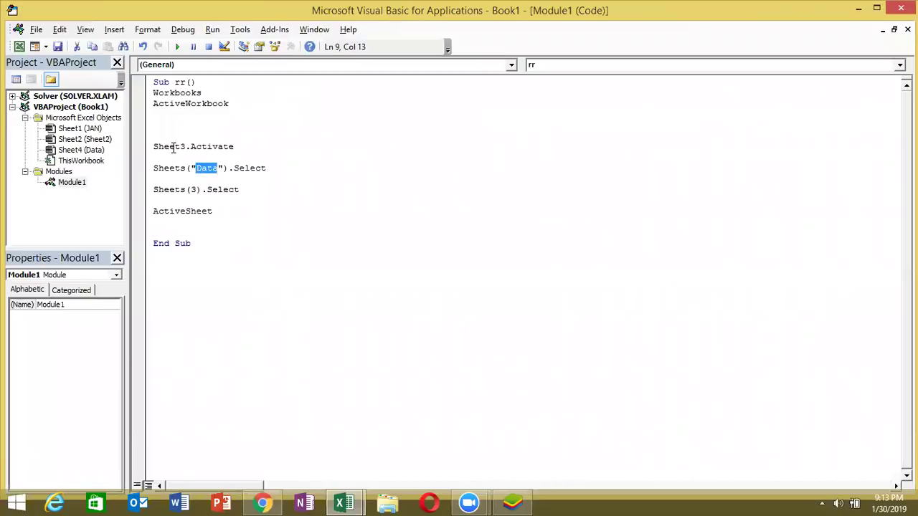
{"action": "double_click", "coordinate": [175, 151]}
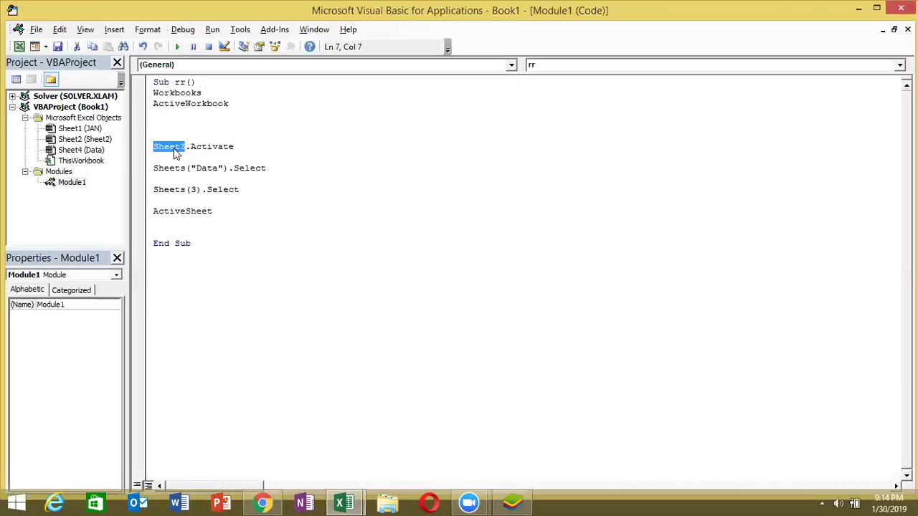
- Rename Book1's Data sheet tab to Report
{"action": "key", "text": "alt+Tab"}
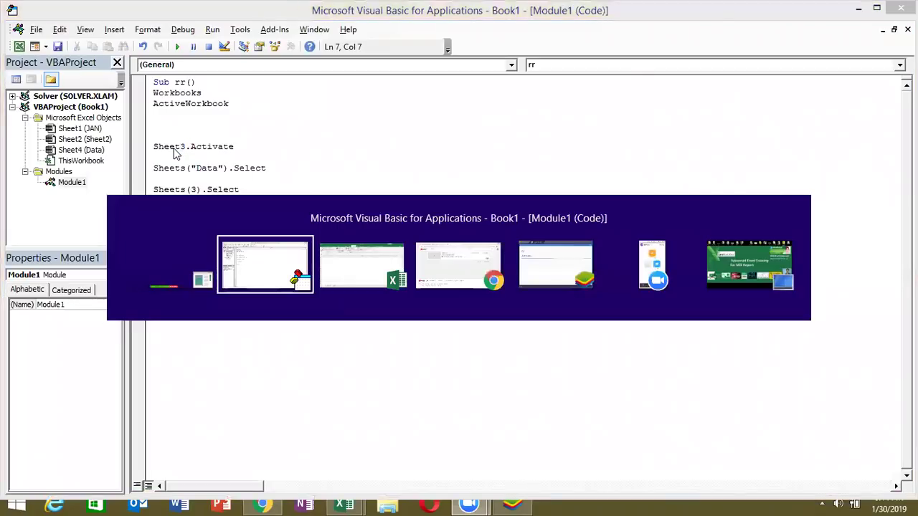
{"action": "key", "text": "Tab"}
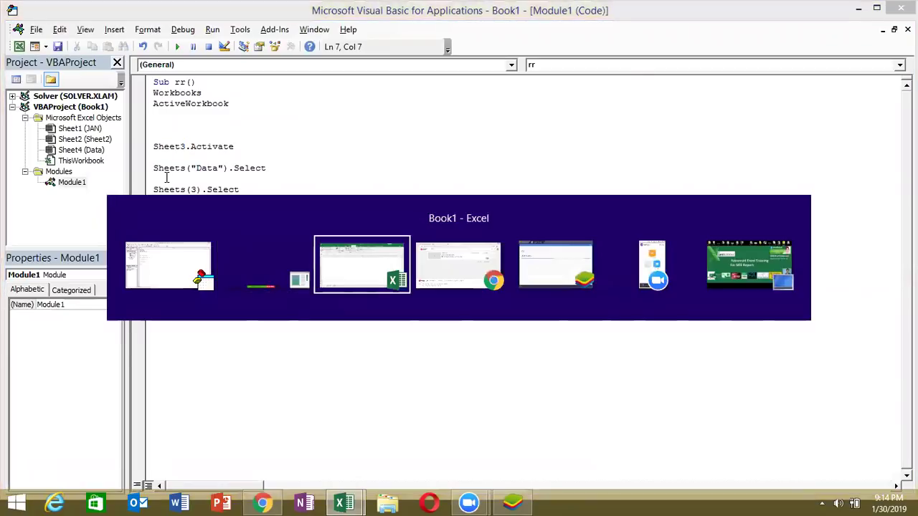
{"action": "key", "text": "alt+Tab"}
{"action": "key", "text": "alt+Tab"}
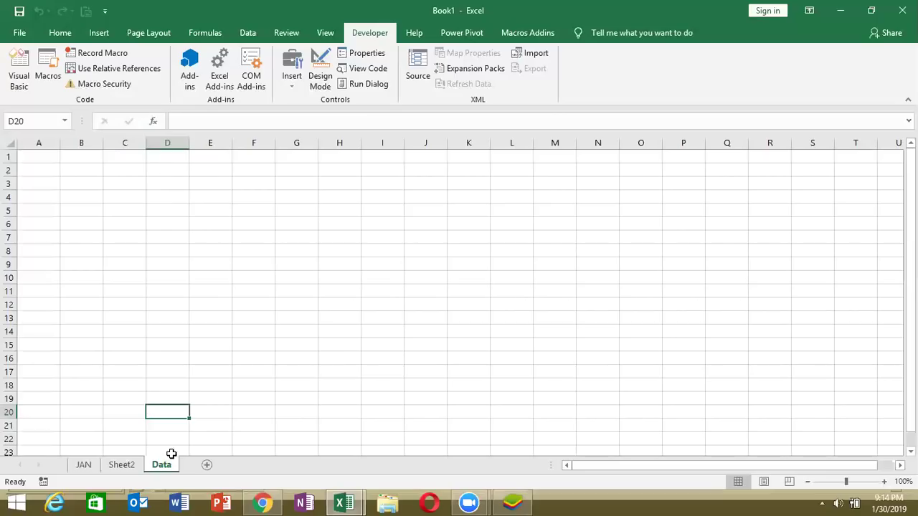
{"action": "double_click", "coordinate": [166, 467]}
{"action": "key", "text": "BackSpace"}
{"action": "key", "text": "BackSpace"}
{"action": "key", "text": "BackSpace"}
{"action": "key", "text": "BackSpace"}
{"action": "type", "text": "Report"}
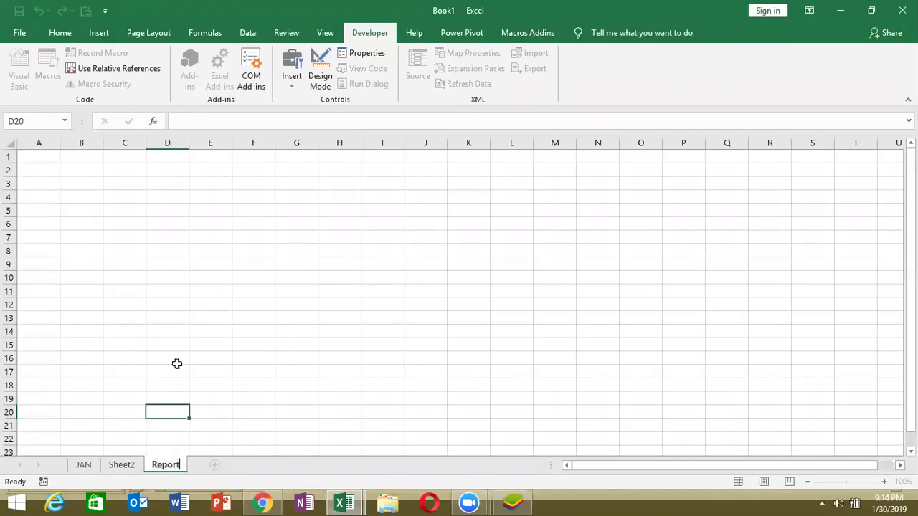
{"action": "left_click", "coordinate": [179, 358]}
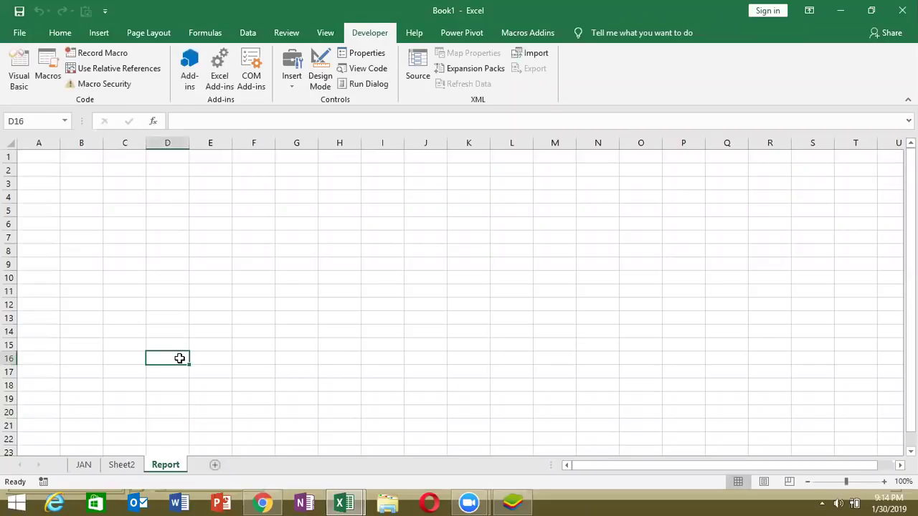
{"action": "key", "text": "alt+F11"}
- Change Sheet3.Activate to Sheet4.Activate in the rr macro
{"action": "left_click", "coordinate": [206, 255]}
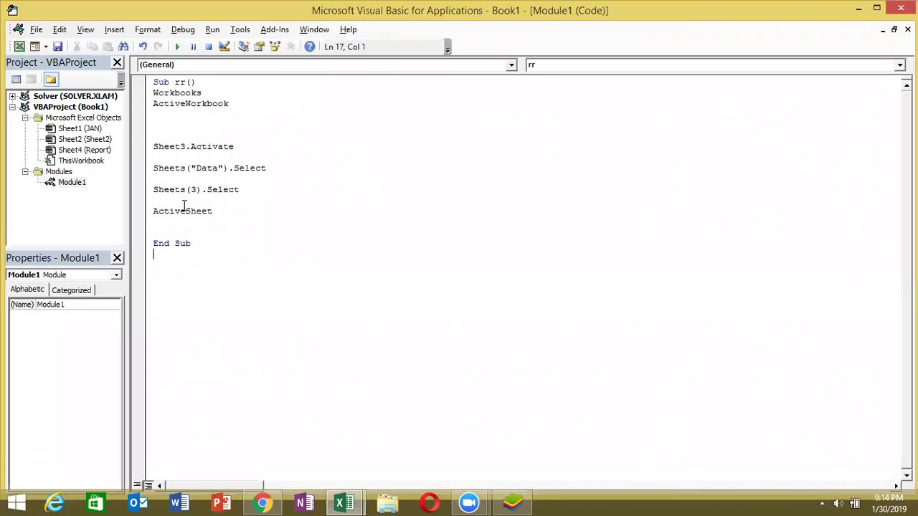
{"action": "left_click_drag", "start_coordinate": [179, 147], "coordinate": [254, 142]}
{"action": "type", "text": "4"}
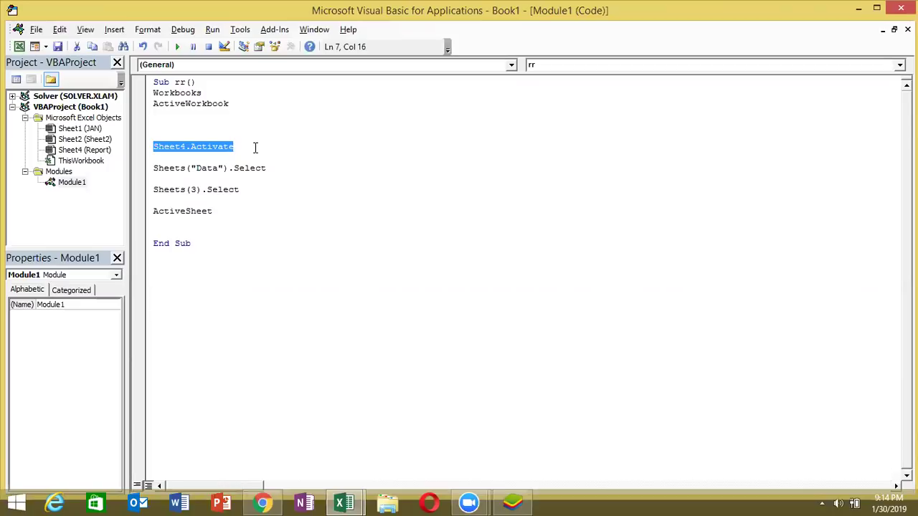
{"action": "left_click", "coordinate": [229, 159]}
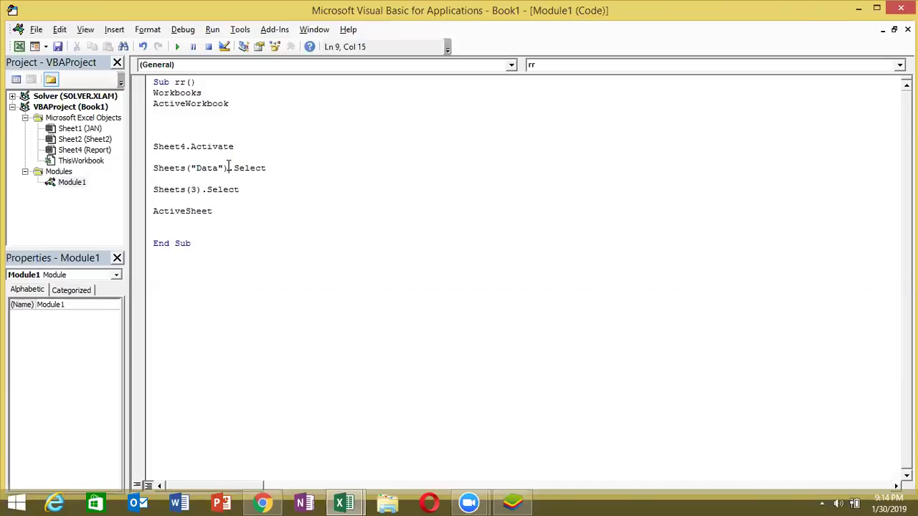
{"action": "left_click", "coordinate": [218, 147]}
{"action": "left_click", "coordinate": [222, 158]}
- Review the Data and Sheets lines of the rr macro, highlighting their parts
{"action": "double_click", "coordinate": [222, 167]}
{"action": "left_click", "coordinate": [202, 146]}
{"action": "left_click", "coordinate": [191, 159]}
{"action": "double_click", "coordinate": [191, 169]}
{"action": "double_click", "coordinate": [170, 168]}
{"action": "left_click", "coordinate": [192, 191]}
{"action": "double_click", "coordinate": [155, 189]}
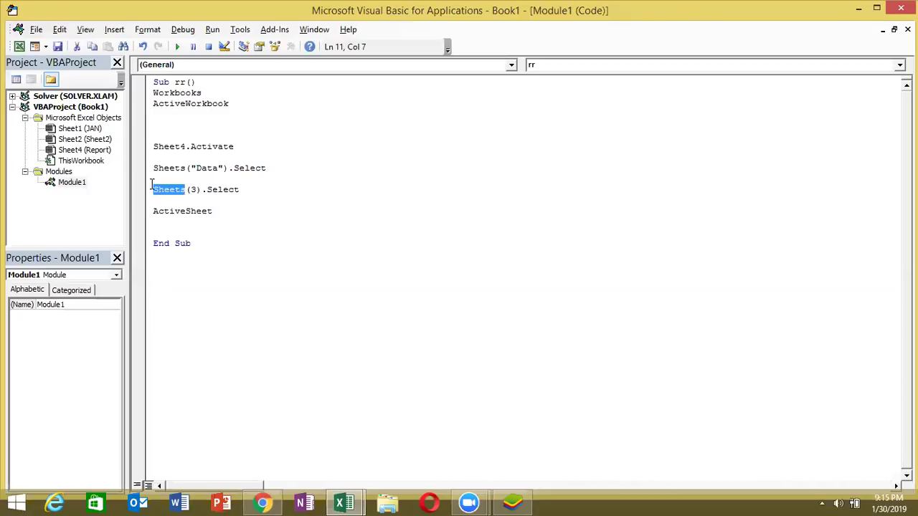
- Change the index in the Sheets(n).Select line to 1, giving Sheets(1).Select
{"action": "double_click", "coordinate": [192, 189]}
{"action": "type", "text": "1"}
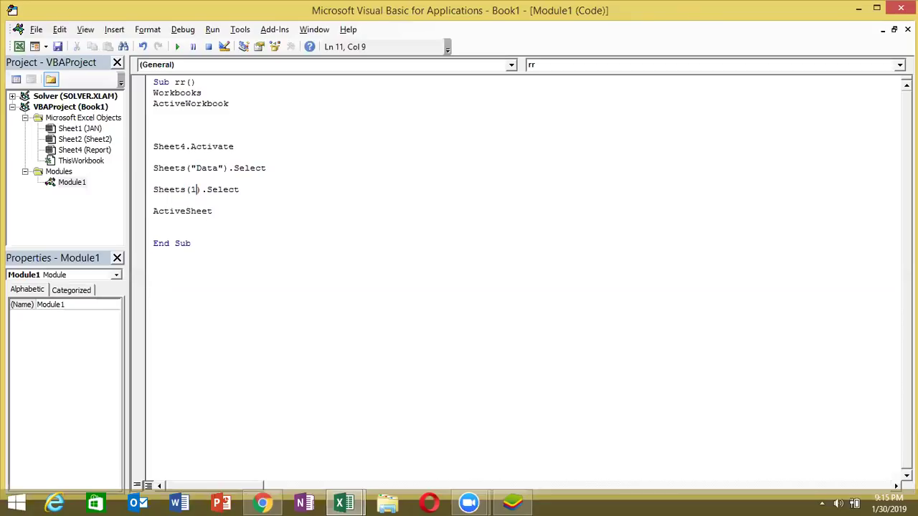
{"action": "type", "text": "2"}
{"action": "double_click", "coordinate": [192, 190]}
{"action": "type", "text": "3"}
{"action": "key", "text": "BackSpace"}
{"action": "type", "text": "1"}
{"action": "key", "text": "alt+Tab"}
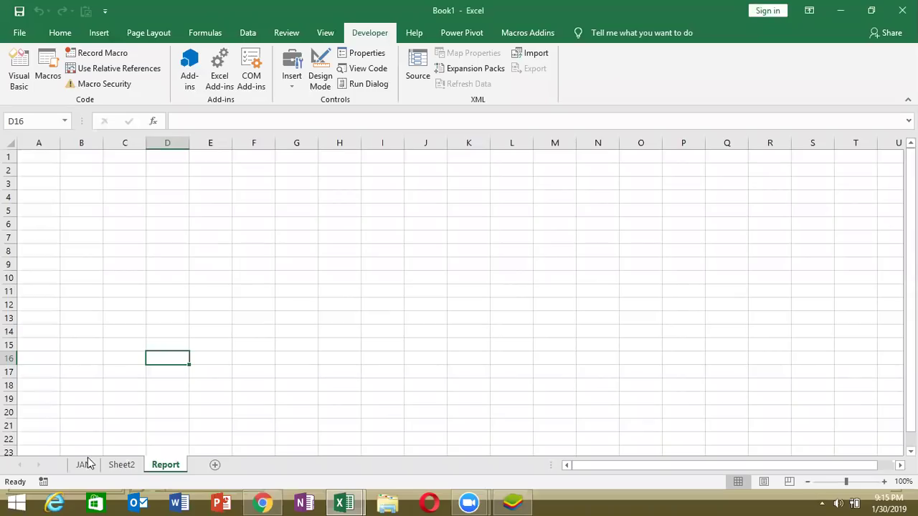
- Drag the JAN tab after Sheet2 so Sheet2 is first, and select Sheet2
{"action": "left_click", "coordinate": [88, 465]}
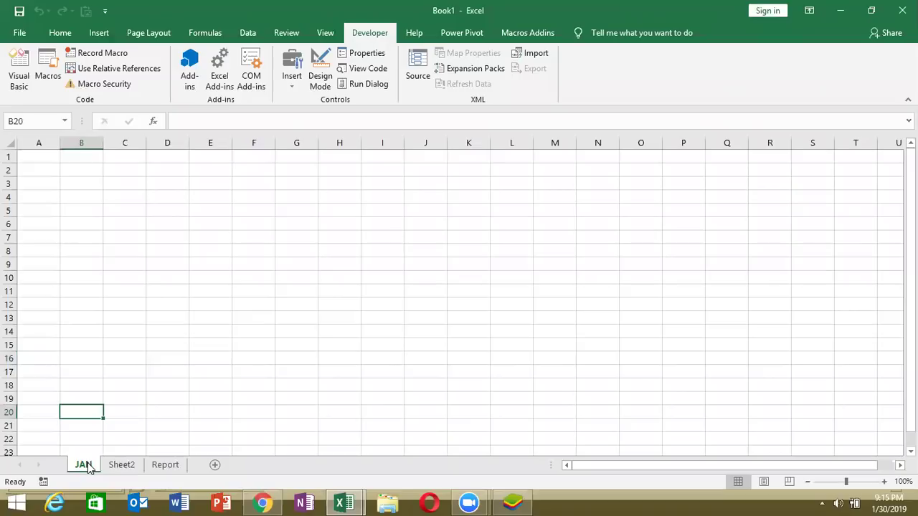
{"action": "left_click_drag", "start_coordinate": [88, 465], "coordinate": [146, 466]}
{"action": "left_click", "coordinate": [93, 465]}
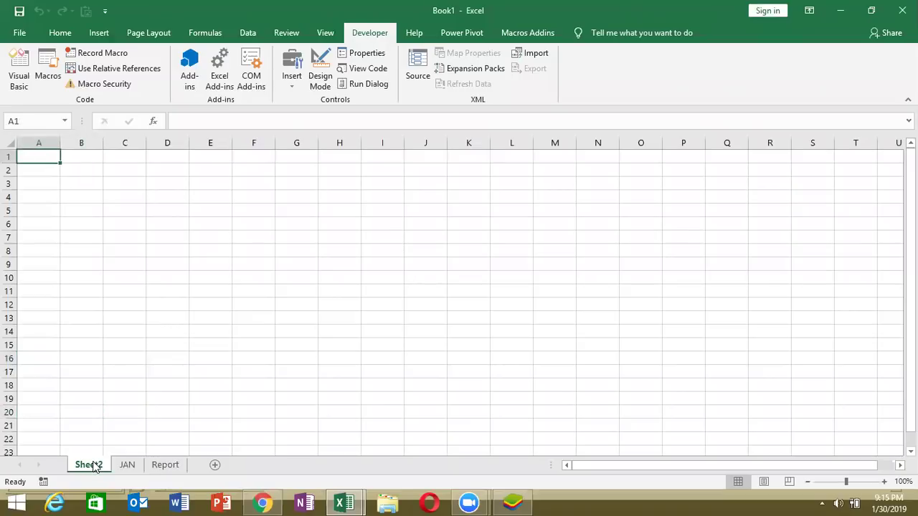
{"action": "key", "text": "alt+F11"}
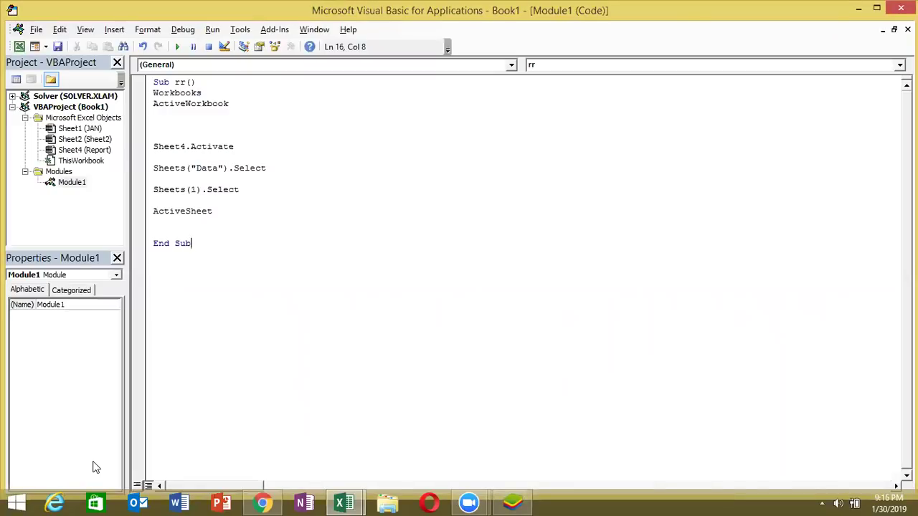
- Insert blank lines below ActiveSheet, before End Sub, in the rr macro
{"action": "left_click", "coordinate": [147, 192]}
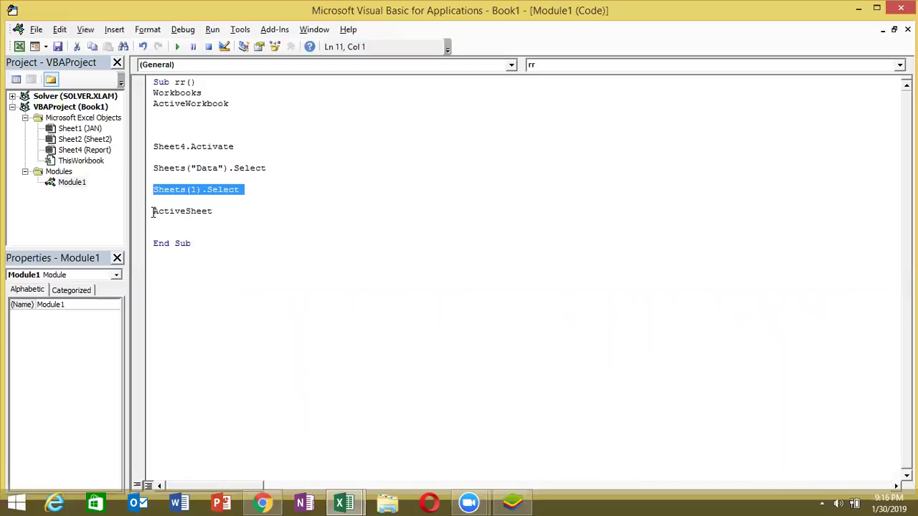
{"action": "left_click", "coordinate": [152, 221]}
{"action": "double_click", "coordinate": [153, 212]}
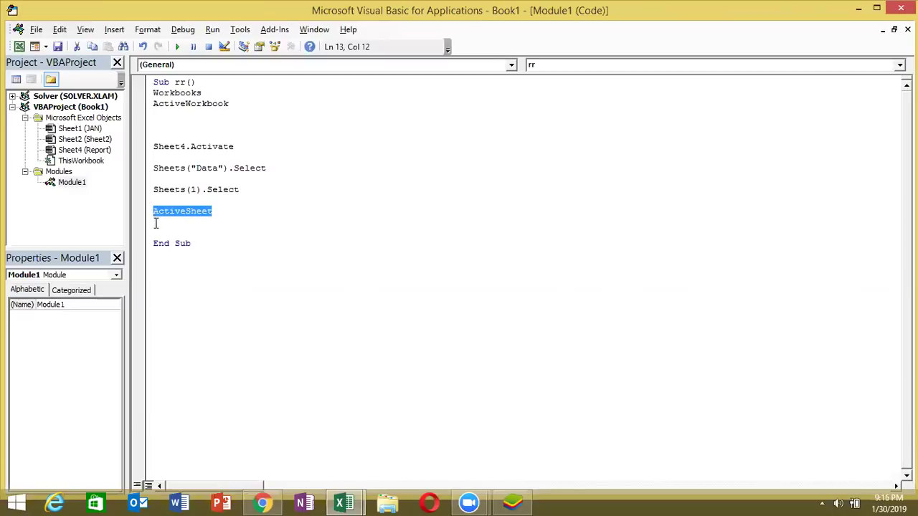
{"action": "left_click", "coordinate": [155, 222]}
{"action": "key", "text": "Return"}
{"action": "key", "text": "Return"}
{"action": "key", "text": "Return"}
{"action": "key", "text": "Return"}
{"action": "key", "text": "Return"}
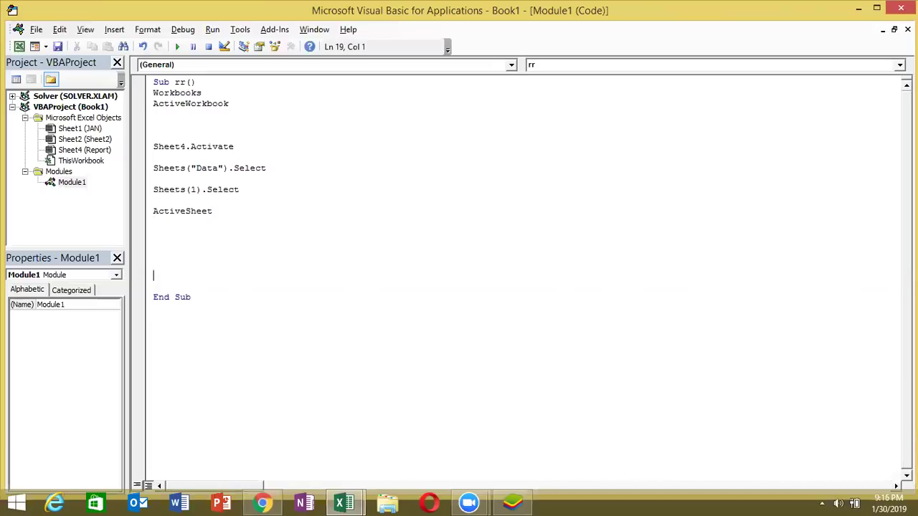
{"action": "key", "text": "Up"}
{"action": "key", "text": "Up"}
{"action": "key", "text": "Up"}
- Write Sheets.Add followed by ActiveSheet.Name = "Data" in the macro
{"action": "type", "text": "sheets"}
{"action": "type", "text": ".a"}
{"action": "key", "text": "Return"}
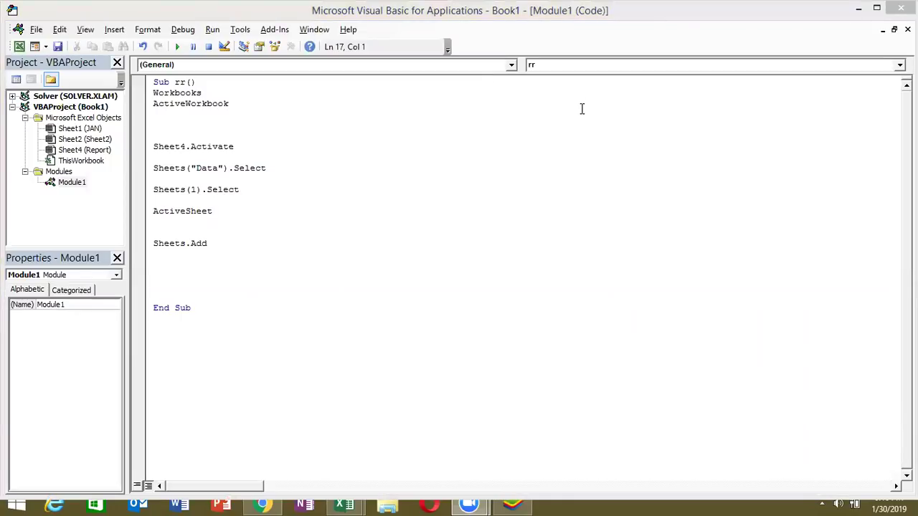
{"action": "left_click", "coordinate": [186, 268]}
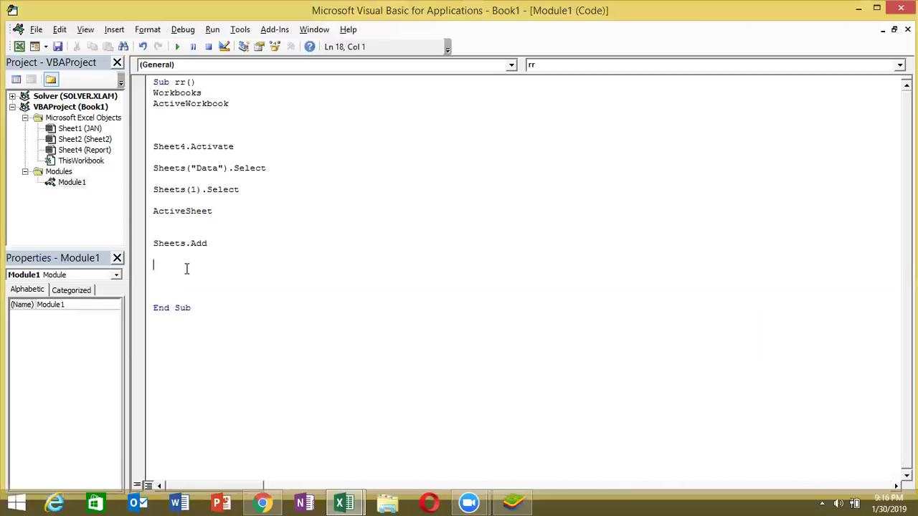
{"action": "left_click", "coordinate": [176, 259]}
{"action": "type", "text": "activesheet.name="}
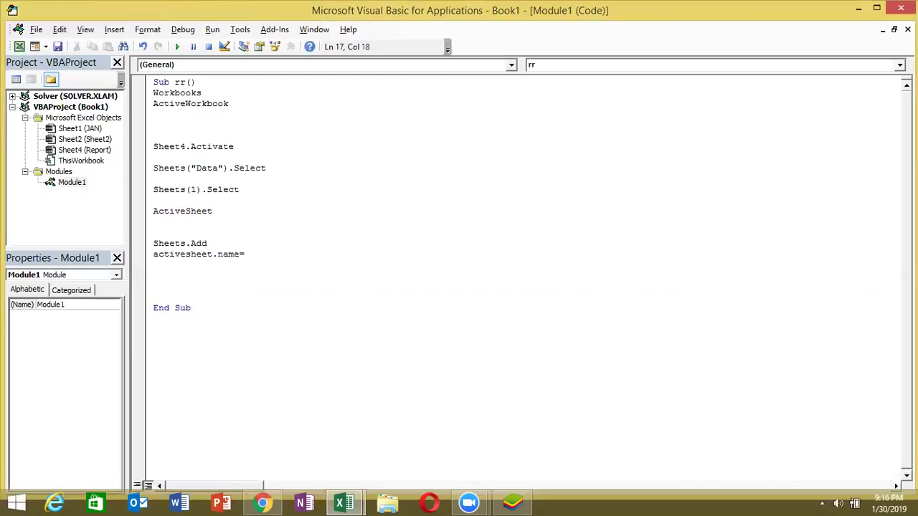
{"action": "type", "text": "\""}
{"action": "type", "text": "Data"}
{"action": "key", "text": "Return"}
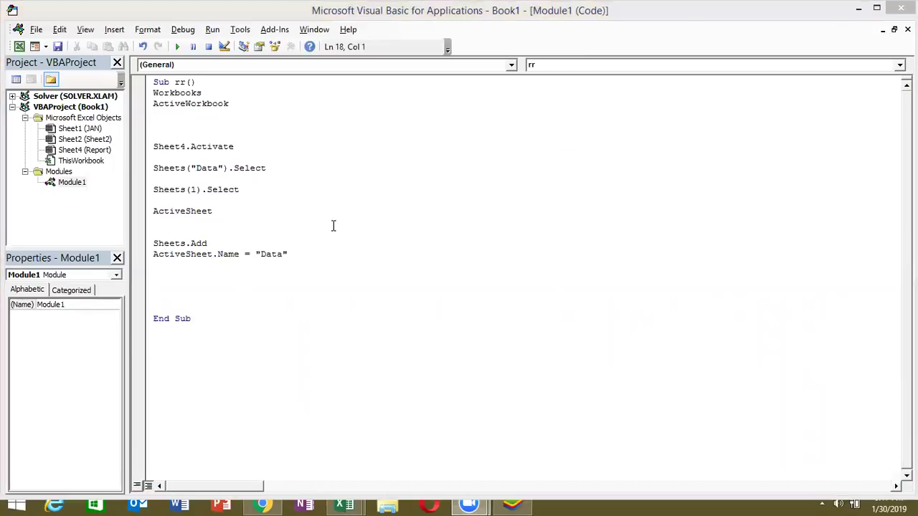
{"action": "left_click", "coordinate": [179, 277]}
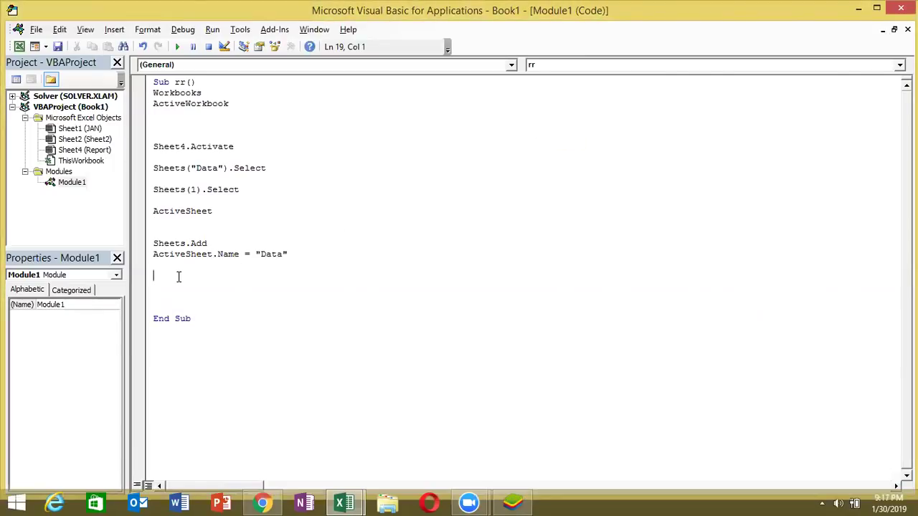
- Add the one-line statement Sheets.Add.Name = "Data" to the macro
{"action": "type", "text": "sheets"}
{"action": "type", "text": ".a"}
{"action": "key", "text": "Tab"}
{"action": "type", "text": ".Name "}
{"action": "type", "text": "= \"Data\""}
{"action": "key", "text": "Return"}
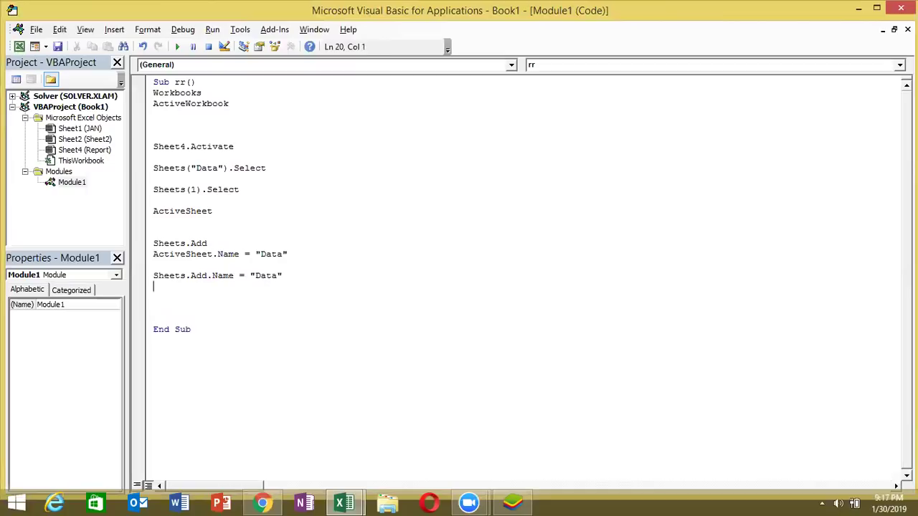
{"action": "key", "text": "Return"}
- Add another plain Sheets.Add line below it
{"action": "type", "text": "sheets.a"}
{"action": "key", "text": "Tab"}
{"action": "key", "text": "Return"}
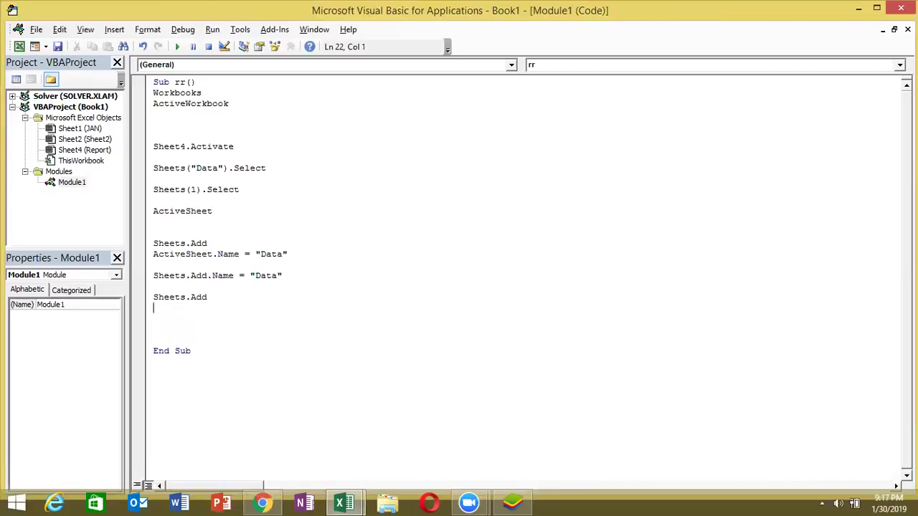
{"action": "key", "text": "alt+Tab"}
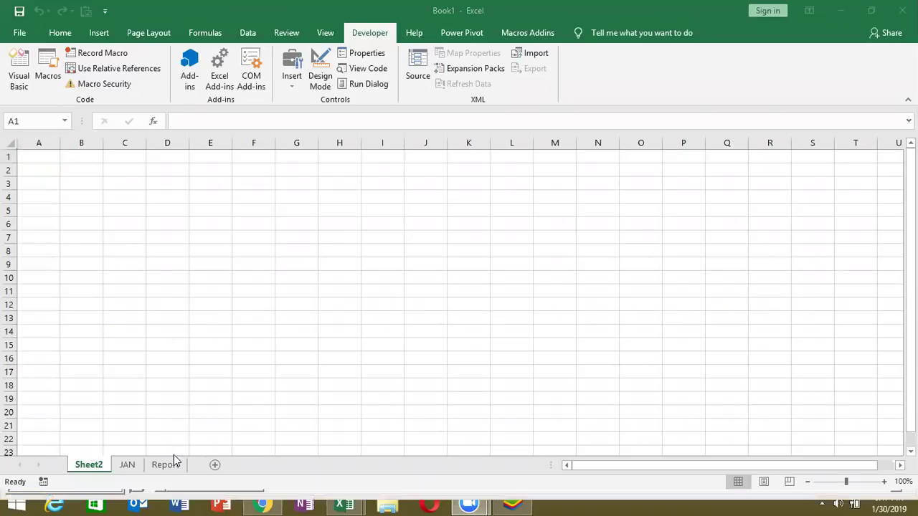
{"action": "key", "text": "alt+Tab"}
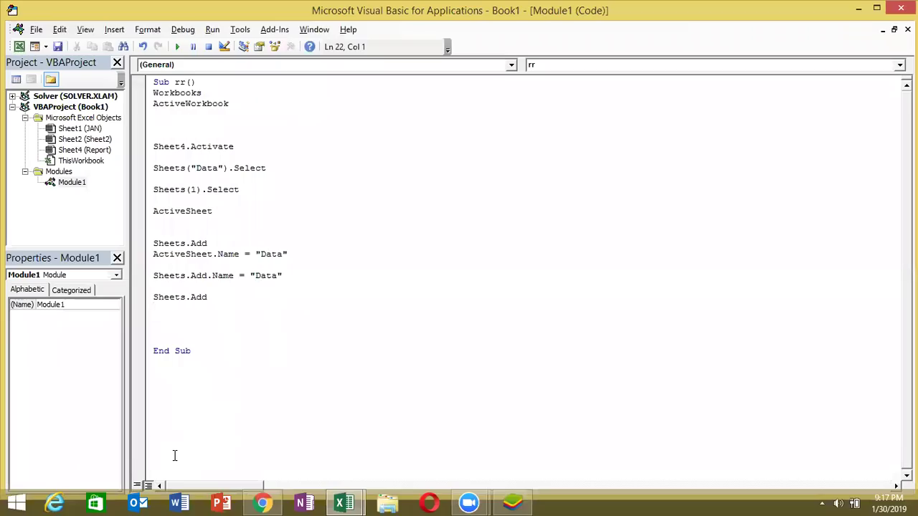
{"action": "left_click", "coordinate": [216, 298]}
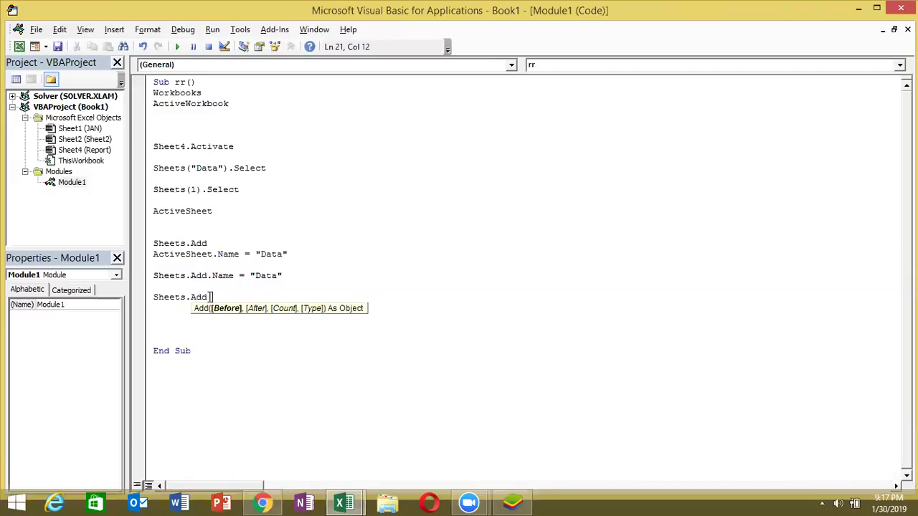
- Append Sheets(3) to the last Sheets.Add line and remove the stray quote causing the compile error
{"action": "type", "text": "sheets"}
{"action": "type", "text": "("}
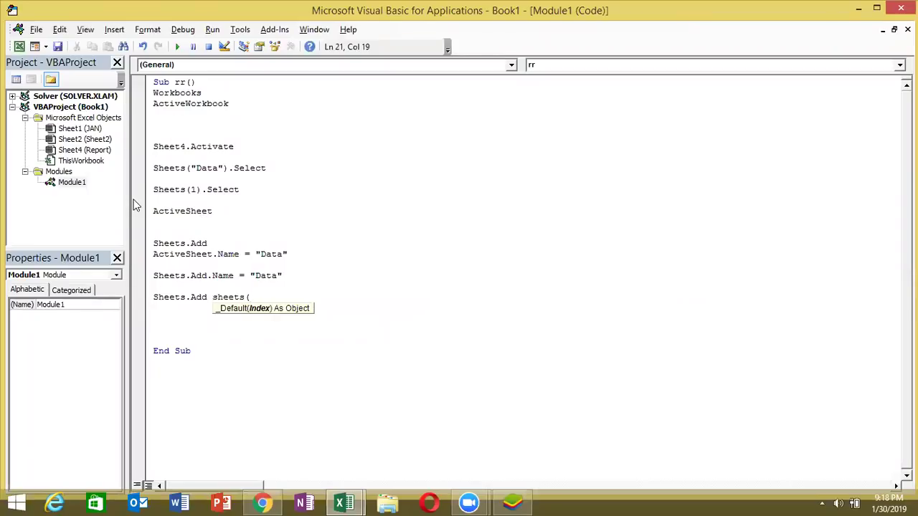
{"action": "type", "text": "3\")"}
{"action": "left_click", "coordinate": [178, 312]}
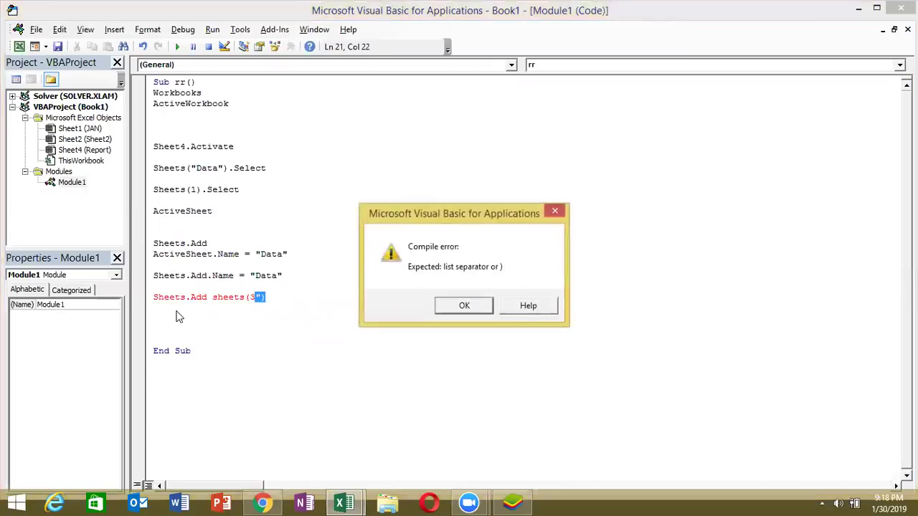
{"action": "key", "text": "Return"}
{"action": "left_click", "coordinate": [260, 297]}
{"action": "key", "text": "BackSpace"}
- Insert a comma so the line reads Sheets.Add , Sheets(3), passing it as After
{"action": "left_click", "coordinate": [251, 322]}
{"action": "left_click", "coordinate": [208, 296]}
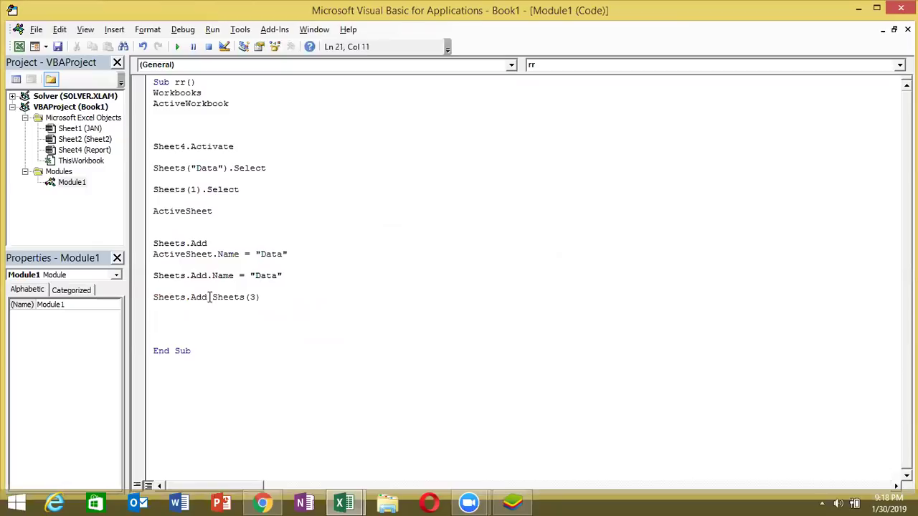
{"action": "type", "text": ","}
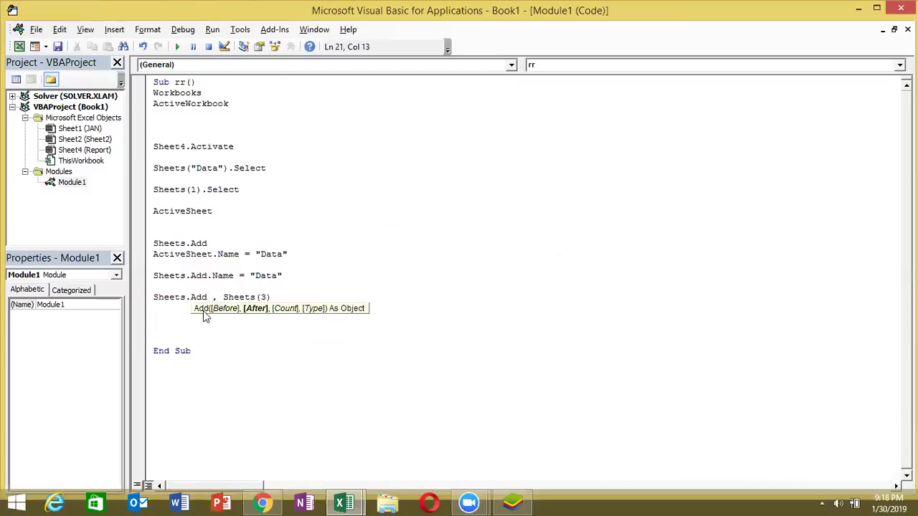
{"action": "left_click", "coordinate": [201, 314]}
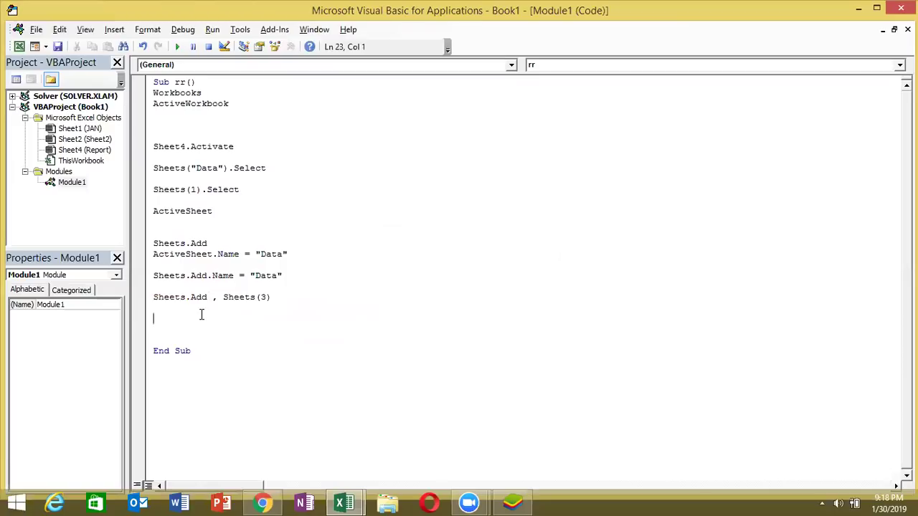
{"action": "key", "text": "alt+Tab"}
{"action": "key", "text": "alt+Tab"}
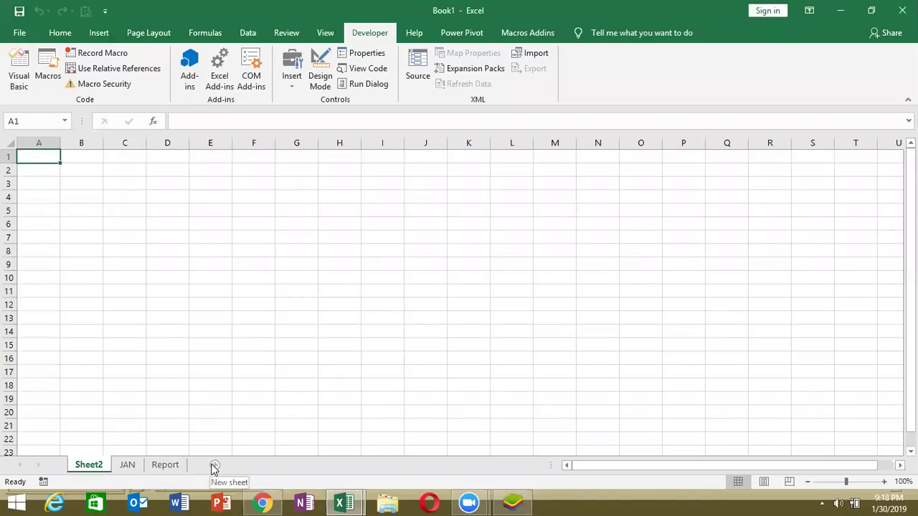
{"action": "key", "text": "alt+Tab"}
{"action": "key", "text": "alt+Tab"}
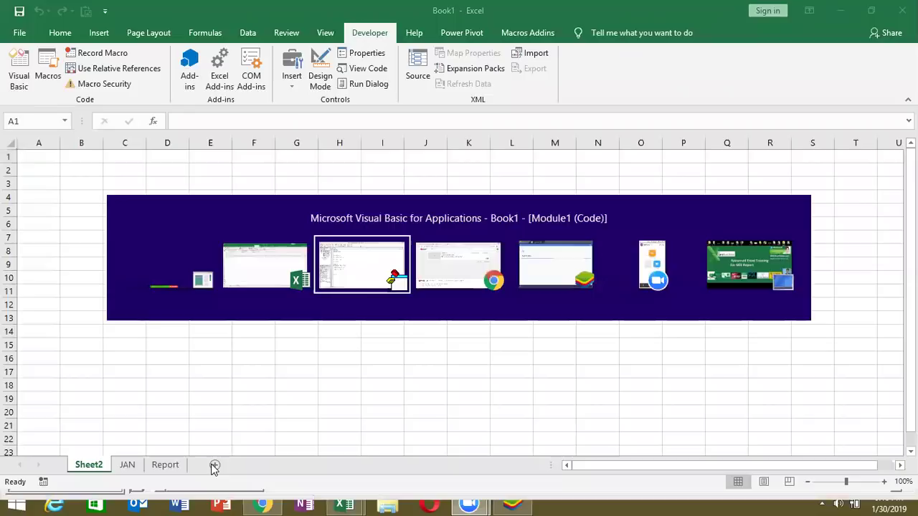
- Replace the 3 with Sheets.Count, giving Sheets.Add , Sheets(Sheets.Count)
{"action": "left_click", "coordinate": [271, 296]}
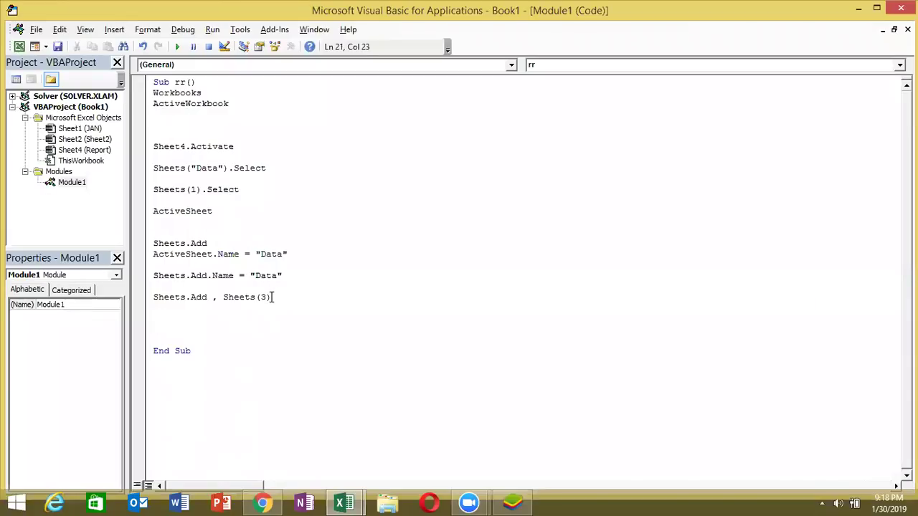
{"action": "double_click", "coordinate": [263, 296]}
{"action": "type", "text": "sheets.co"}
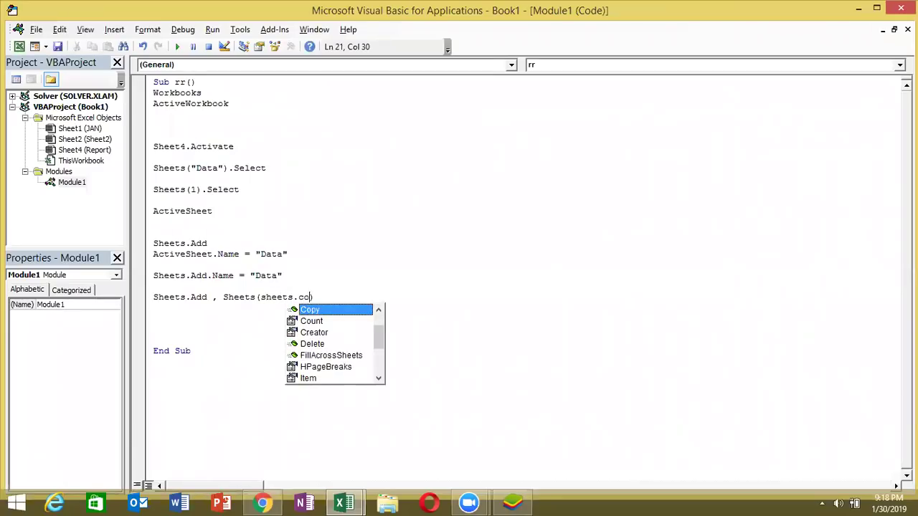
{"action": "type", "text": "u"}
{"action": "key", "text": "Tab"}
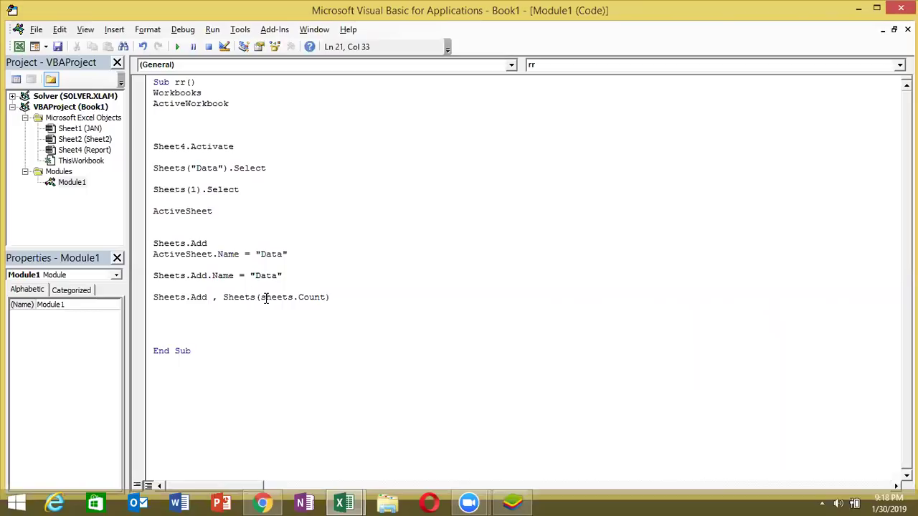
{"action": "double_click", "coordinate": [276, 298]}
{"action": "left_click", "coordinate": [273, 320]}
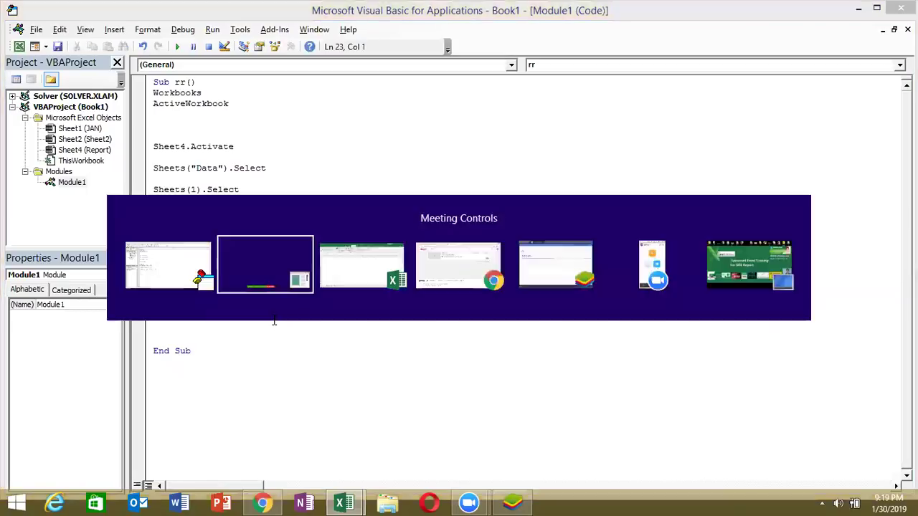
{"action": "key", "text": "alt+Tab"}
{"action": "key", "text": "alt+Tab"}
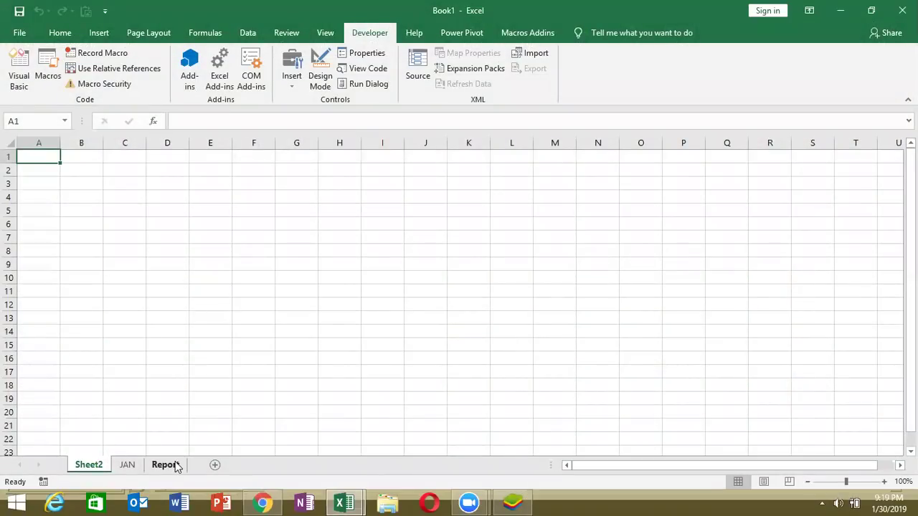
{"action": "key", "text": "alt+Tab"}
{"action": "key", "text": "alt+Tab"}
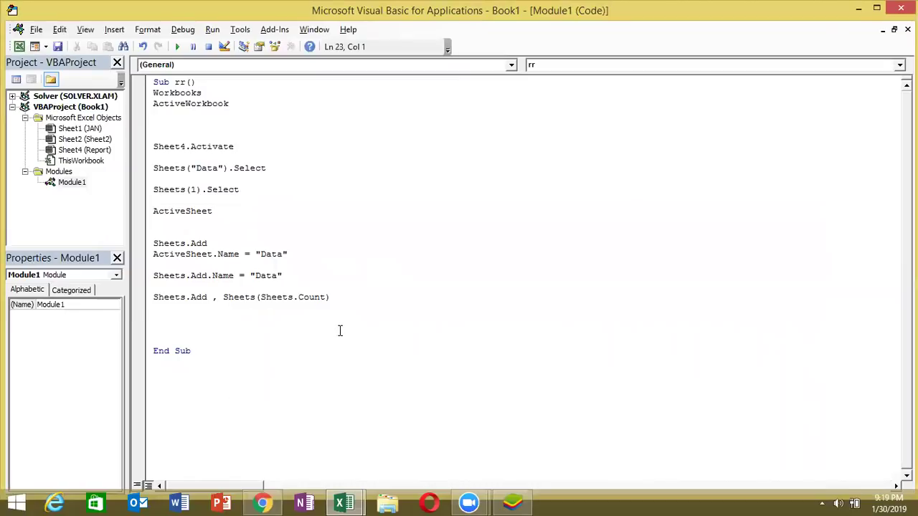
- Append the count argument 5 so the line reads Sheets.Add , Sheets(Sheets.Count), 5
{"action": "left_click", "coordinate": [339, 297]}
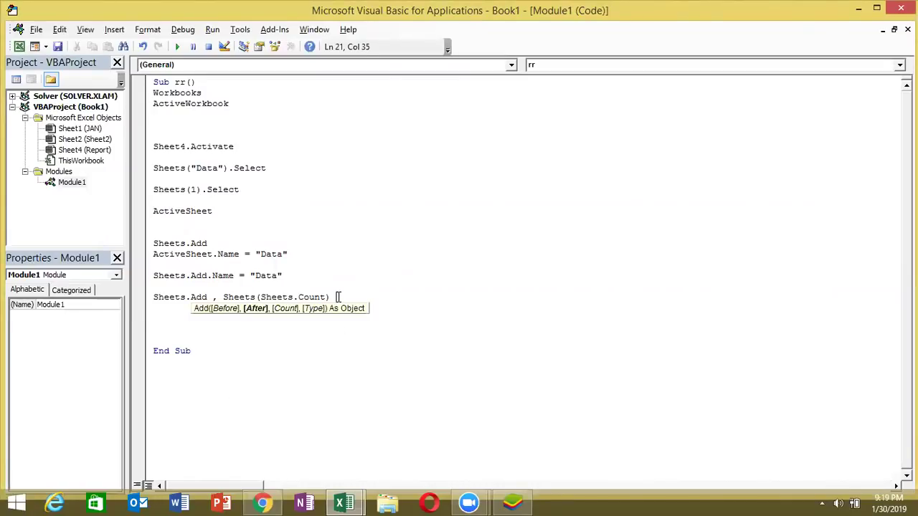
{"action": "type", "text": ",5"}
{"action": "type", "text": ","}
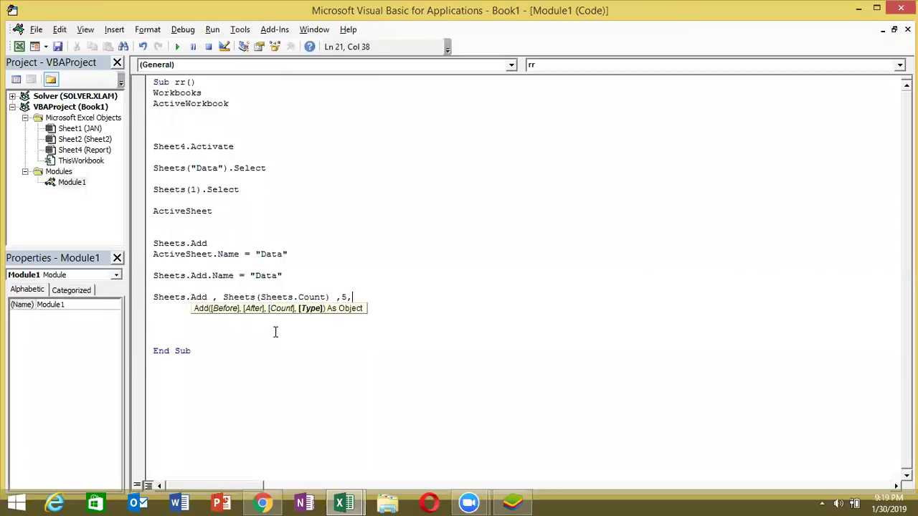
{"action": "key", "text": "BackSpace"}
{"action": "type", "text": ","}
{"action": "key", "text": "BackSpace"}
{"action": "left_click", "coordinate": [169, 311]}
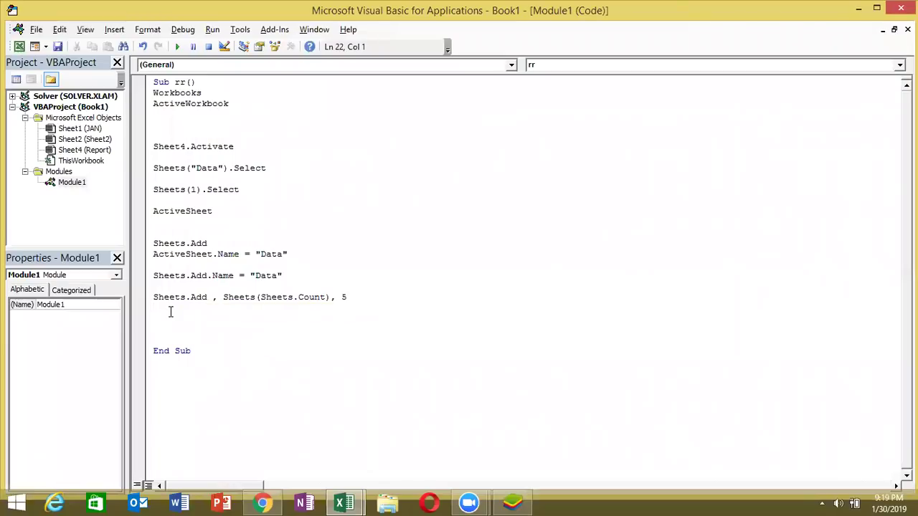
- Add a blank line below the Sheets.Add , Sheets(Sheets.Count), 5 statement
{"action": "key", "text": "Return"}
{"action": "key", "text": "Up"}
{"action": "key", "text": "Up"}
{"action": "key", "text": "shift+Down"}
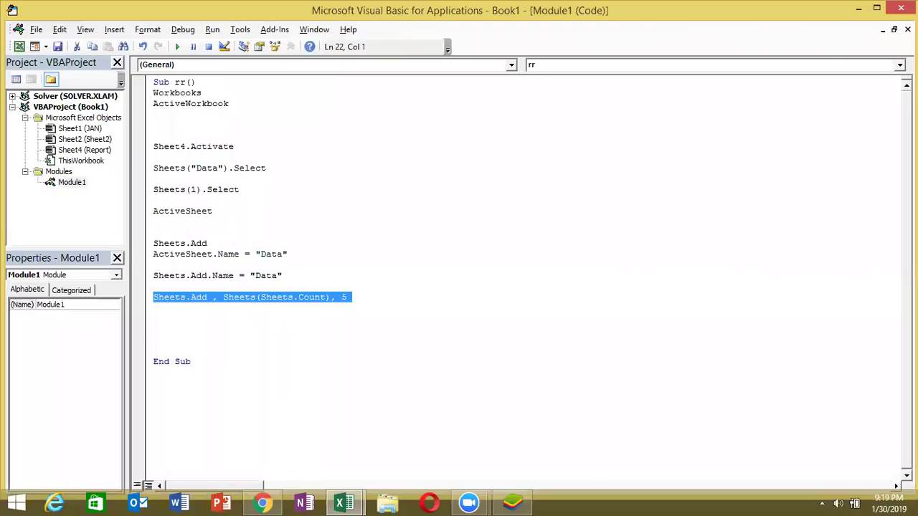
{"action": "key", "text": "Right"}
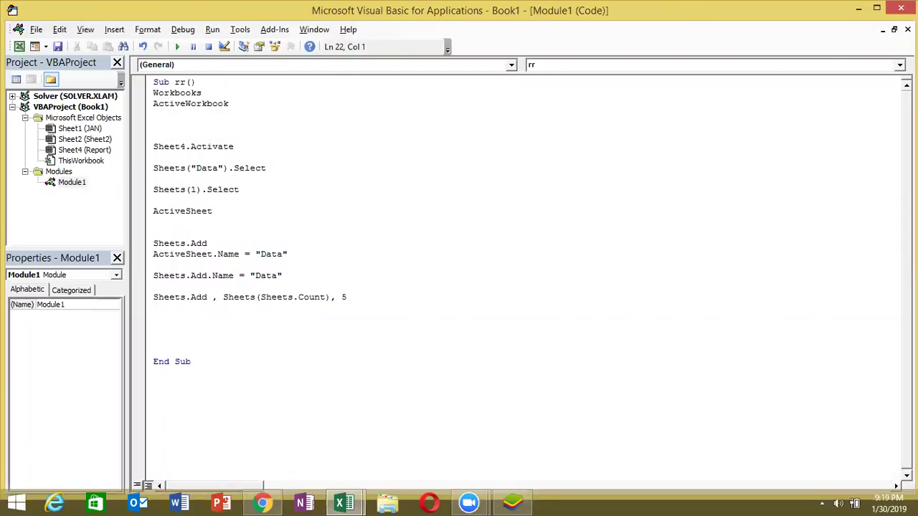
{"action": "key", "text": "Up"}
{"action": "key", "text": "Up"}
{"action": "key", "text": "Up"}
{"action": "key", "text": "Up"}
{"action": "key", "text": "Up"}
{"action": "key", "text": "shift+End"}
{"action": "key", "text": "Down"}
{"action": "key", "text": "Down"}
{"action": "key", "text": "Down"}
{"action": "key", "text": "Down"}
{"action": "key", "text": "Down"}
{"action": "key", "text": "Down"}
- Drag the Sheet2 tab so it sits between JAN and Report
{"action": "key", "text": "alt+F11"}
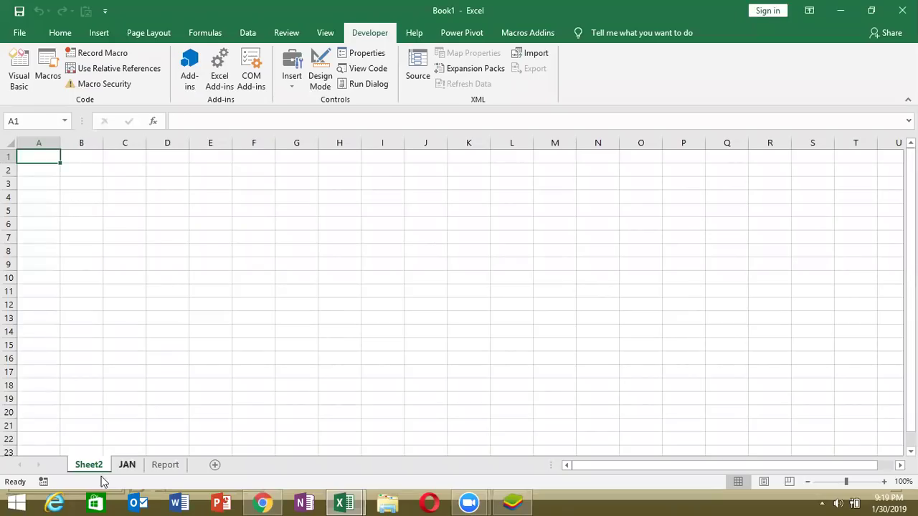
{"action": "left_click_drag", "start_coordinate": [95, 467], "coordinate": [152, 467]}
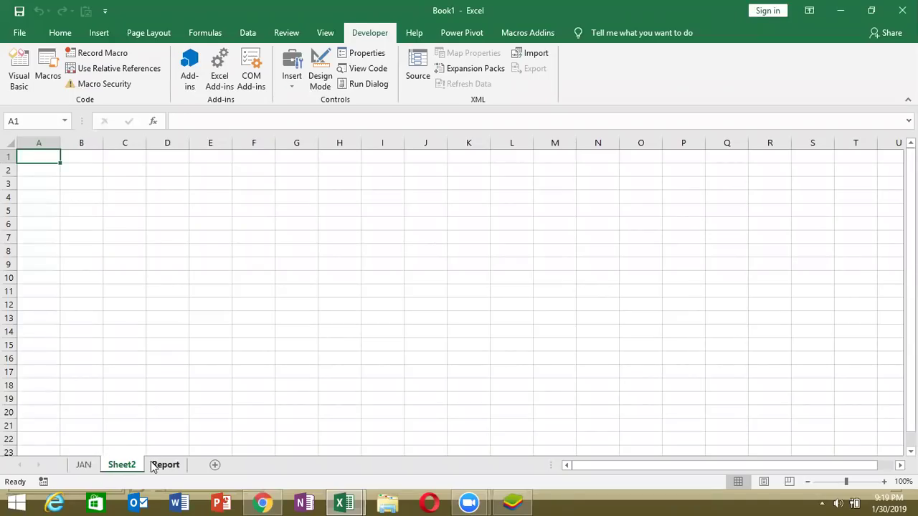
{"action": "key", "text": "alt+Tab"}
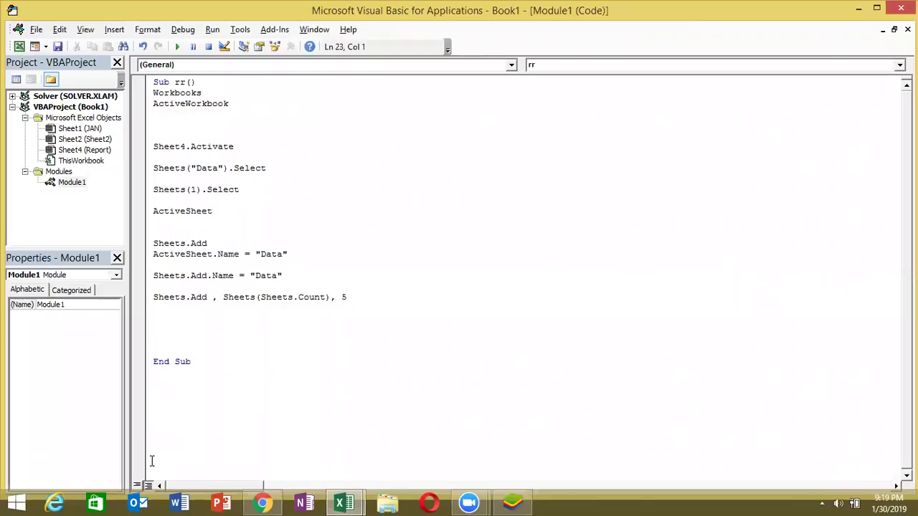
{"action": "key", "text": "alt+F11"}
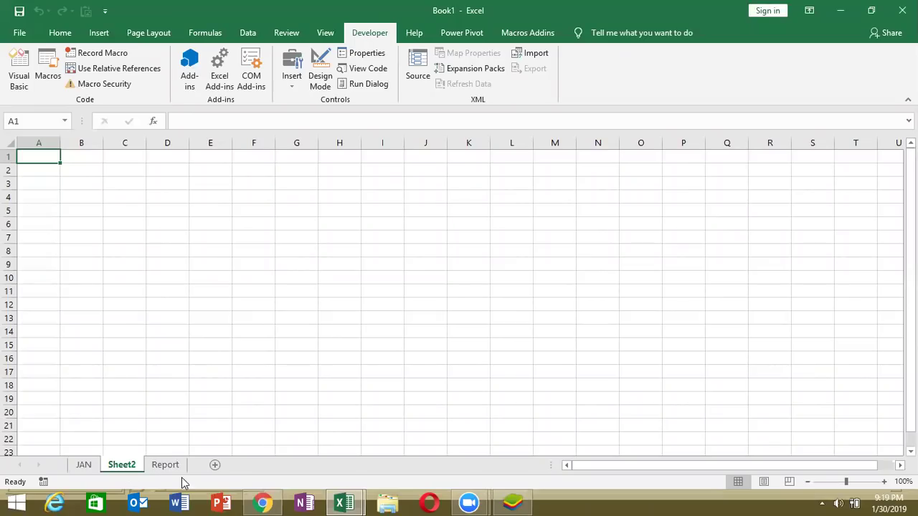
{"action": "key", "text": "alt+F11"}
- Begin a Sheet4.Move line, then view Sheet2's Move or Copy dialog without moving anything
{"action": "type", "text": "sheet"}
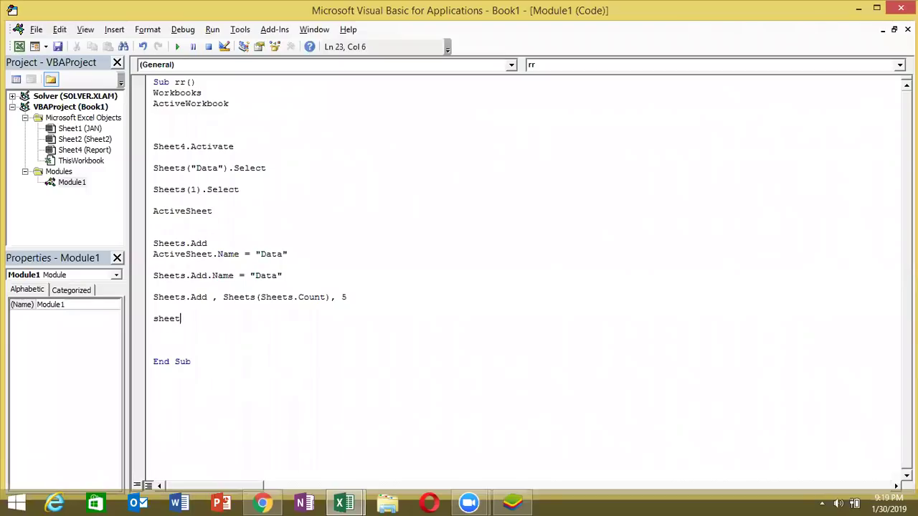
{"action": "type", "text": "4."}
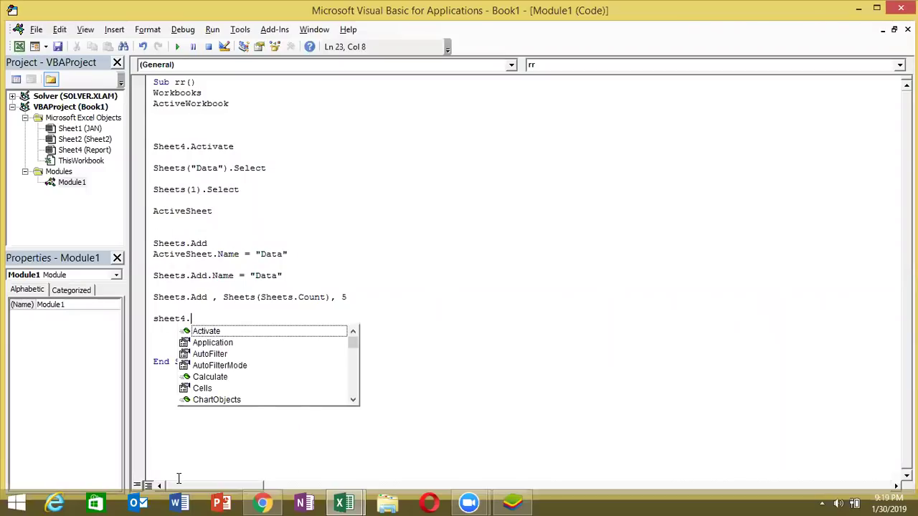
{"action": "type", "text": "mov"}
{"action": "key", "text": "Return"}
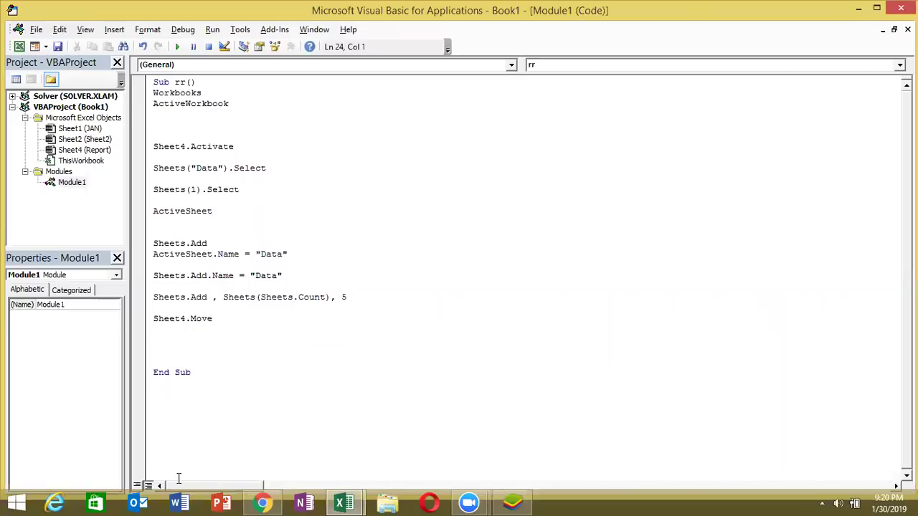
{"action": "key", "text": "alt+F11"}
{"action": "right_click", "coordinate": [132, 465]}
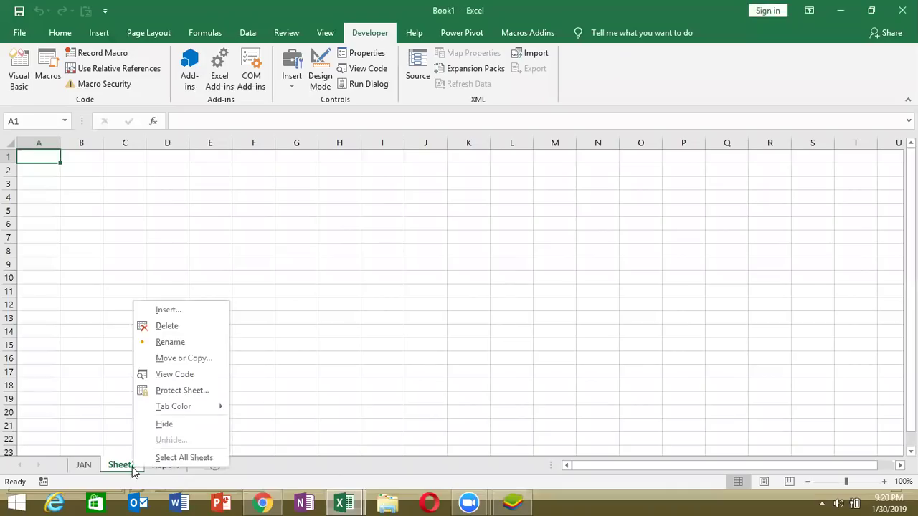
{"action": "left_click", "coordinate": [193, 356]}
{"action": "left_click", "coordinate": [204, 309]}
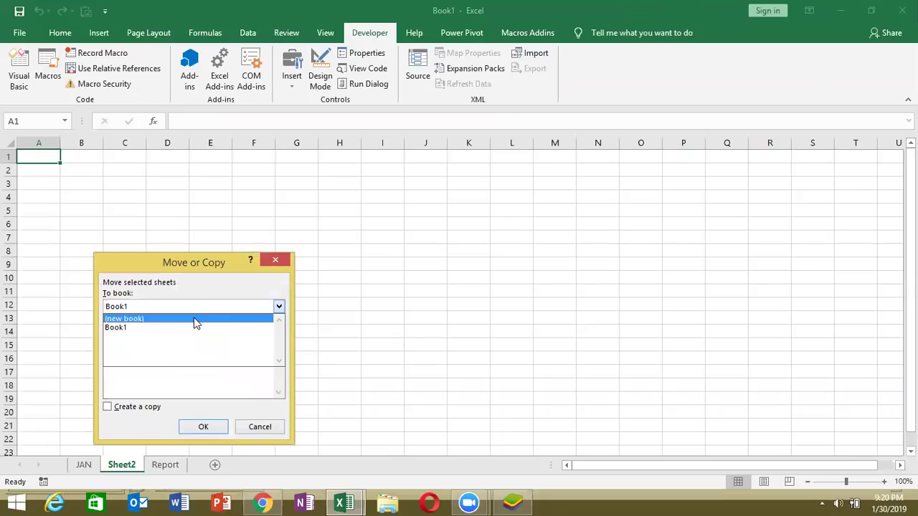
{"action": "left_click", "coordinate": [194, 319]}
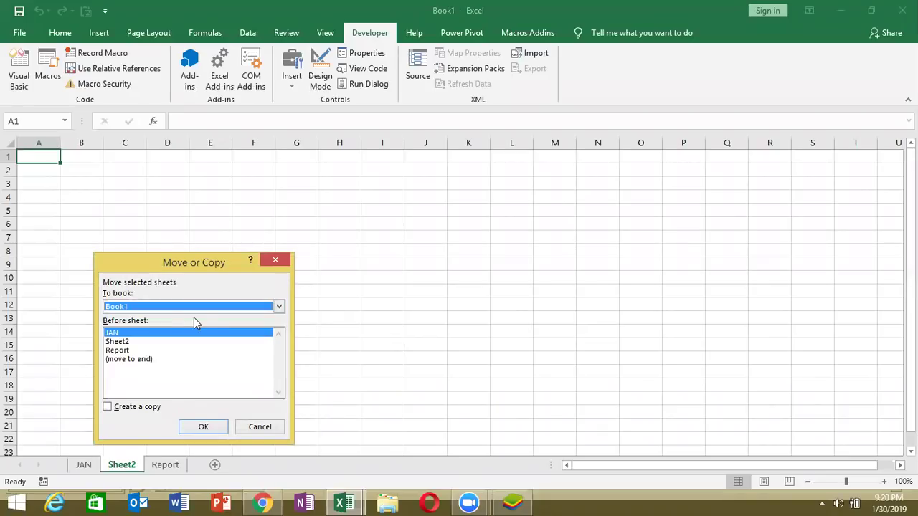
{"action": "key", "text": "Return"}
- Complete the line as Sheet4.Move , Sheets("Data") and bring Book1 forward
{"action": "key", "text": "alt+F11"}
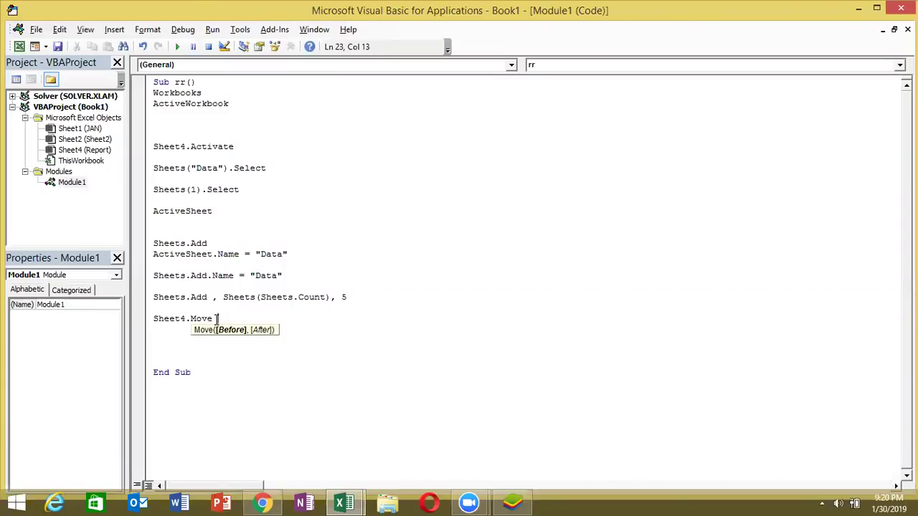
{"action": "type", "text": "sheets("}
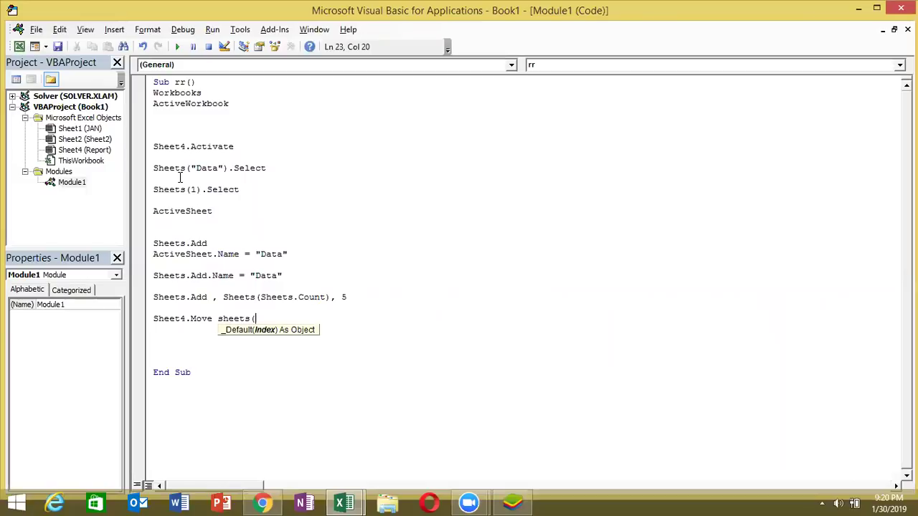
{"action": "type", "text": "5"}
{"action": "key", "text": "BackSpace"}
{"action": "type", "text": "\"Data\""}
{"action": "type", "text": ")"}
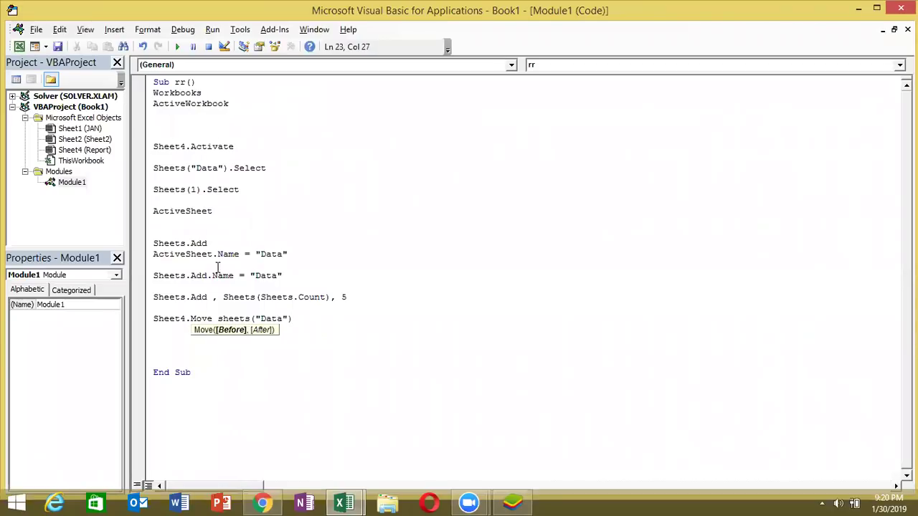
{"action": "left_click", "coordinate": [219, 318]}
{"action": "type", "text": ","}
{"action": "left_click", "coordinate": [194, 348]}
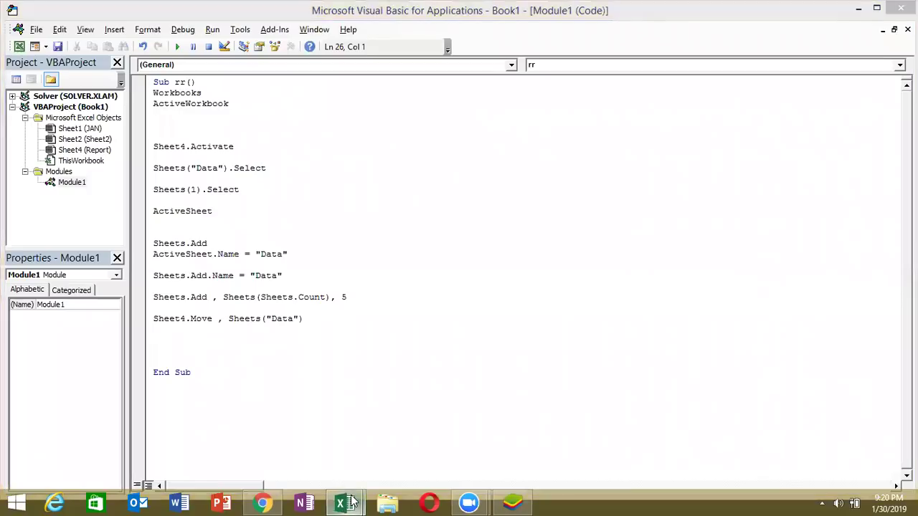
{"action": "mouse_move", "coordinate": [344, 503]}
{"action": "left_click", "coordinate": [312, 461]}
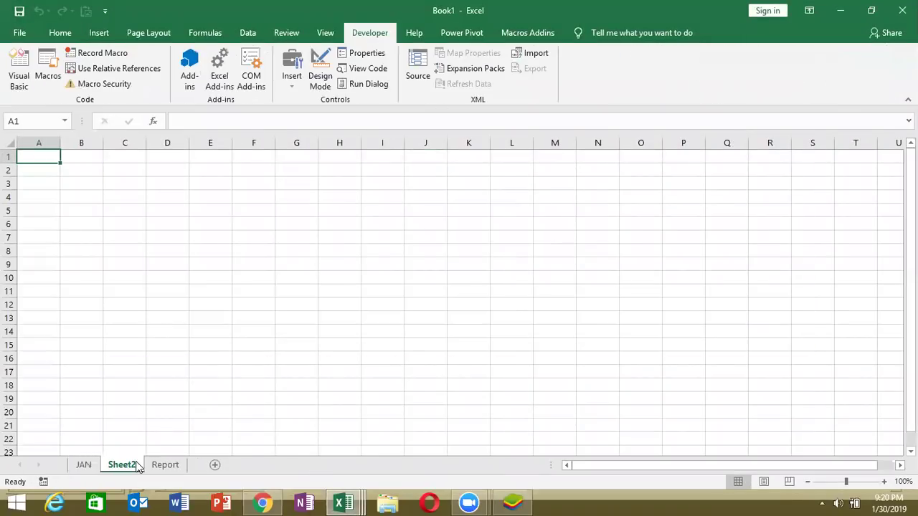
- Back in the macro code, duplicate the Sheet4.Move line directly below itself
{"action": "key", "text": "alt+Tab"}
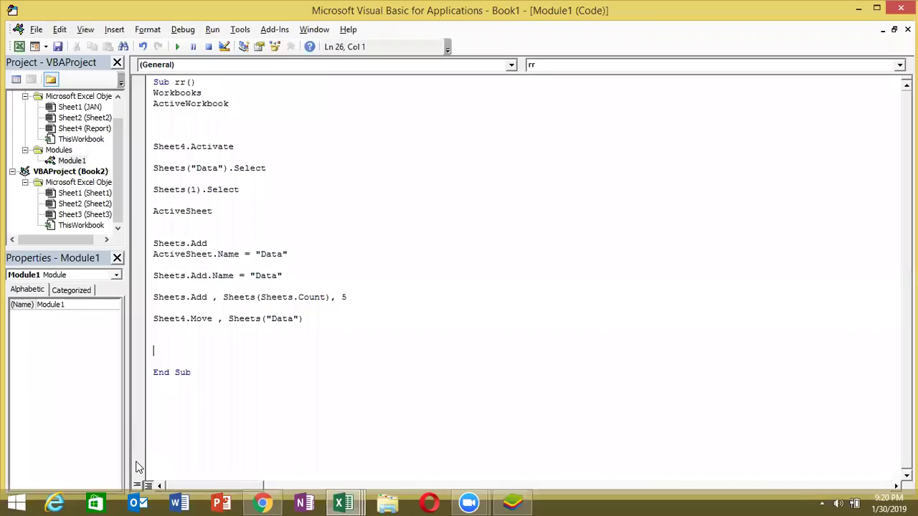
{"action": "key", "text": "Up"}
{"action": "key", "text": "Up"}
{"action": "key", "text": "Up"}
{"action": "key", "text": "shift+Down"}
{"action": "key", "text": "ctrl+c"}
{"action": "key", "text": "Right"}
{"action": "key", "text": "ctrl+v"}
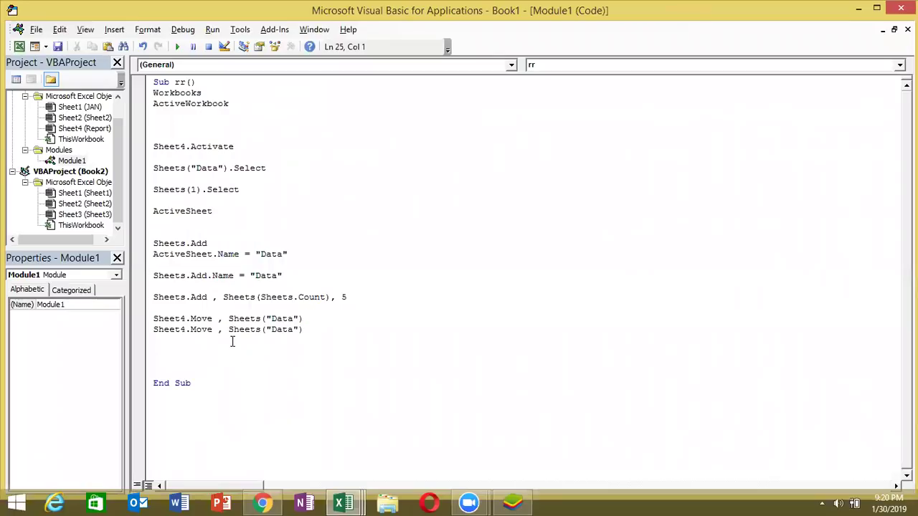
- Change the duplicate's destination to Workbooks("Book2.xlsm").Sheets("sheet2")
{"action": "left_click", "coordinate": [226, 329]}
{"action": "type", "text": "workbooks"}
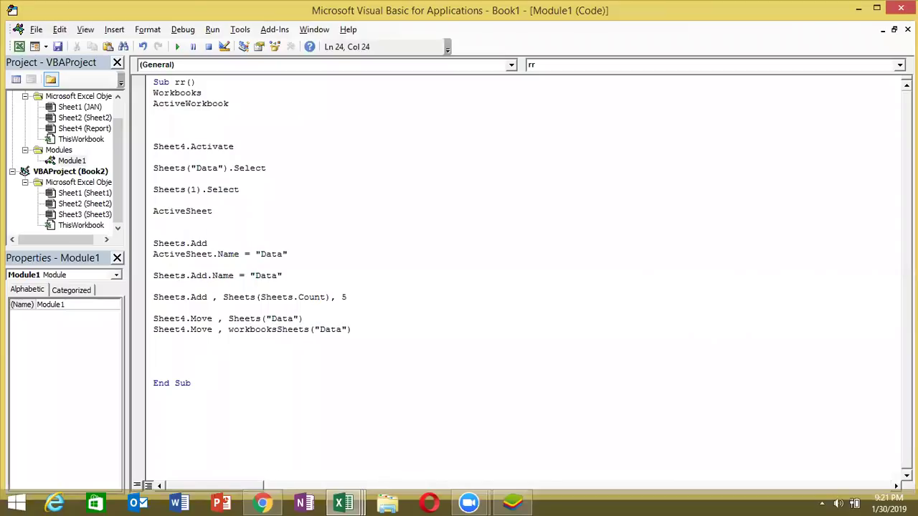
{"action": "type", "text": "(\""}
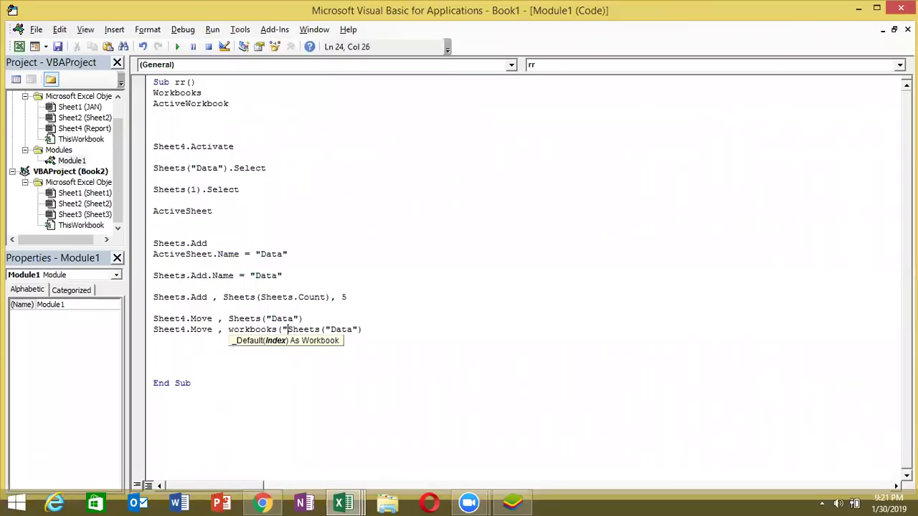
{"action": "type", "text": "Book"}
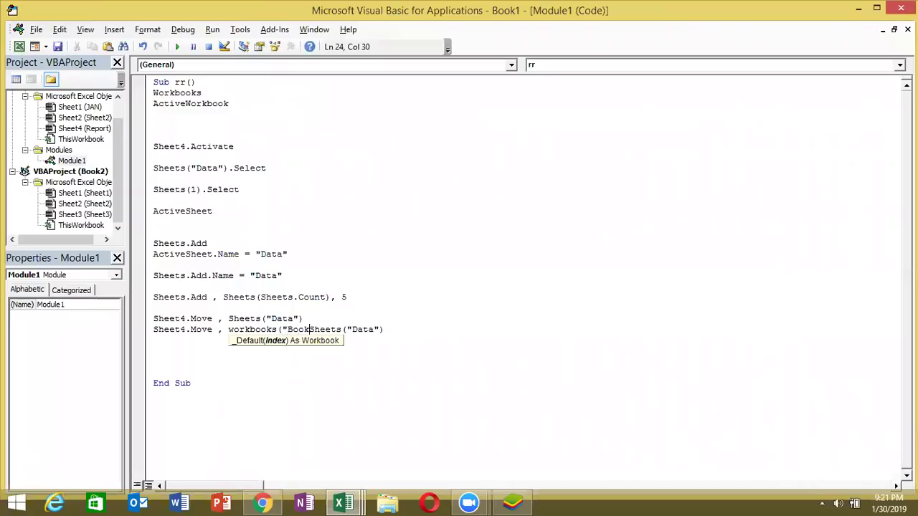
{"action": "type", "text": "2.xlsx"}
{"action": "key", "text": "BackSpace"}
{"action": "key", "text": "BackSpace"}
{"action": "type", "text": "sm\""}
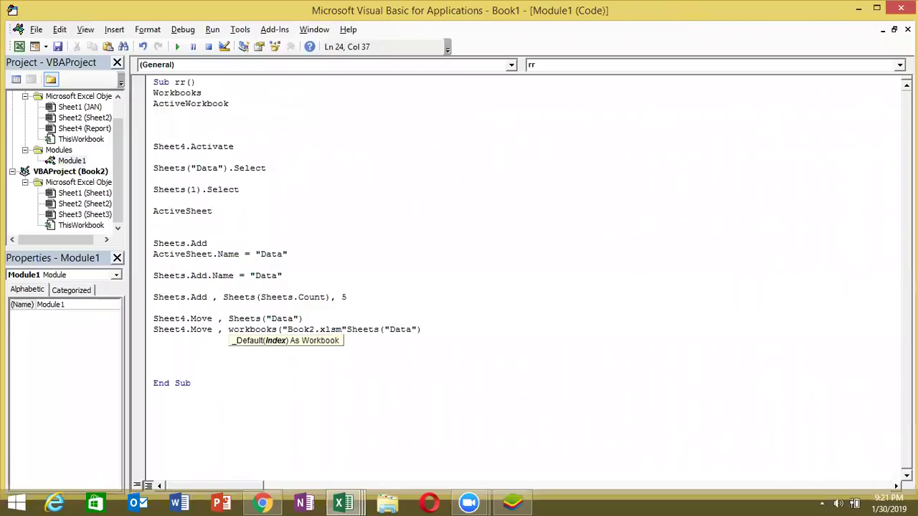
{"action": "type", "text": ")."}
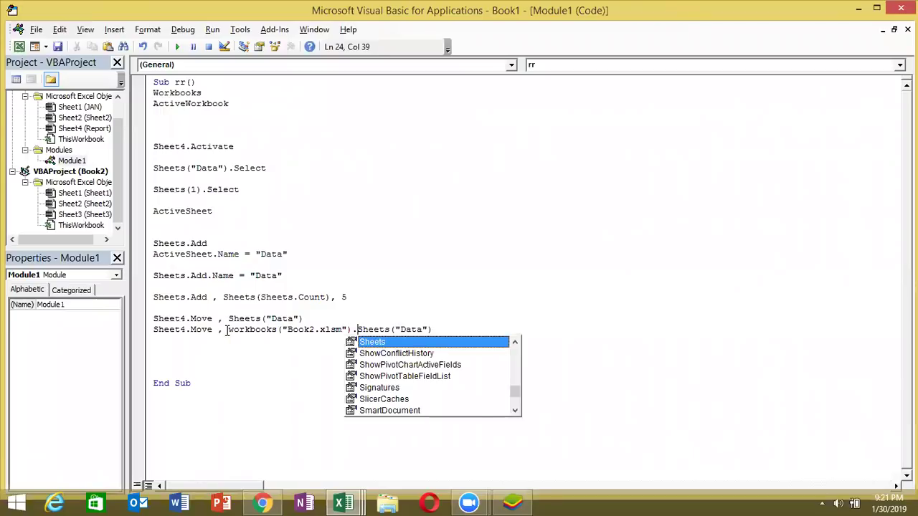
{"action": "double_click", "coordinate": [405, 329]}
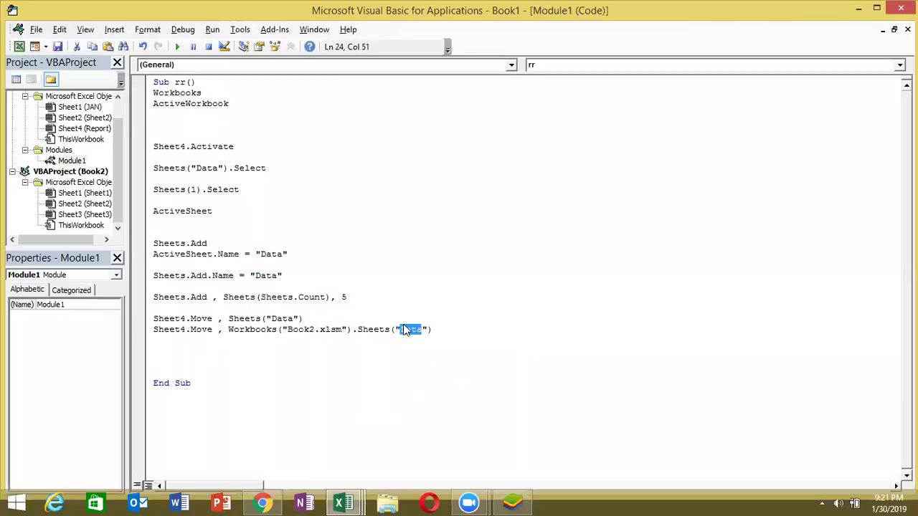
{"action": "type", "text": "sheets"}
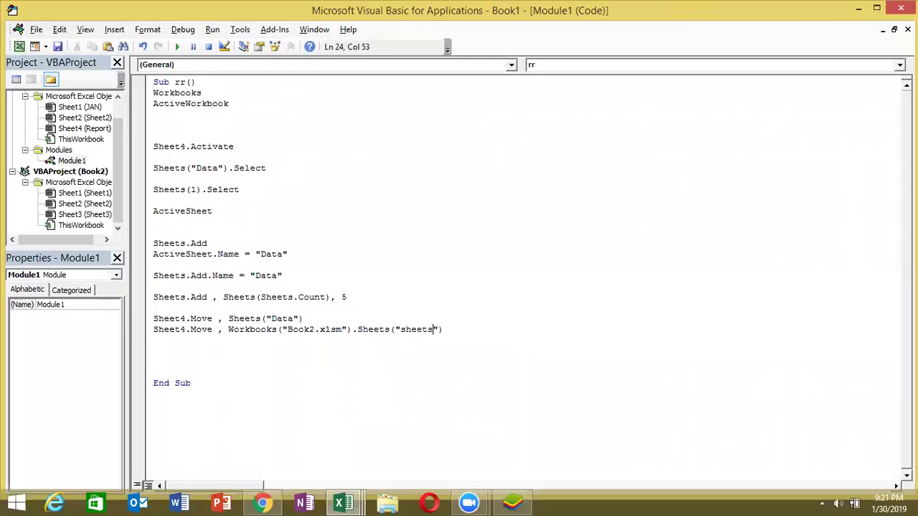
{"action": "key", "text": "BackSpace"}
{"action": "type", "text": "2"}
{"action": "left_click", "coordinate": [313, 348]}
{"action": "left_click", "coordinate": [228, 329]}
{"action": "left_click_drag", "start_coordinate": [228, 329], "coordinate": [352, 329]}
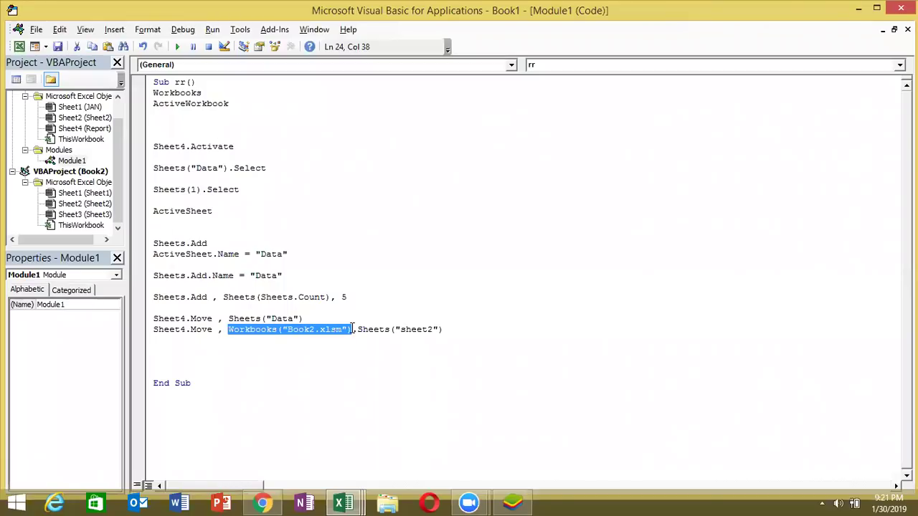
{"action": "left_click", "coordinate": [159, 317]}
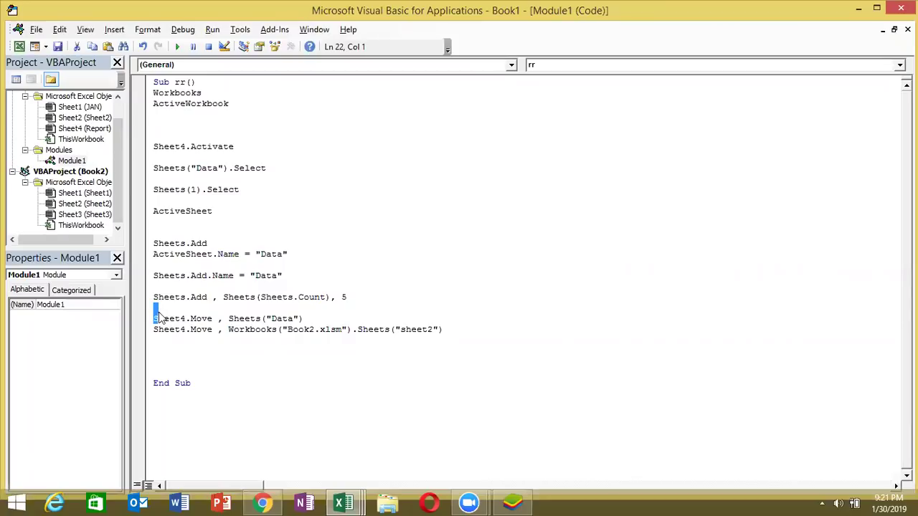
- Insert a plain Sheet4.Move line above the two Move statements
{"action": "key", "text": "Return"}
{"action": "type", "text": "sheet4"}
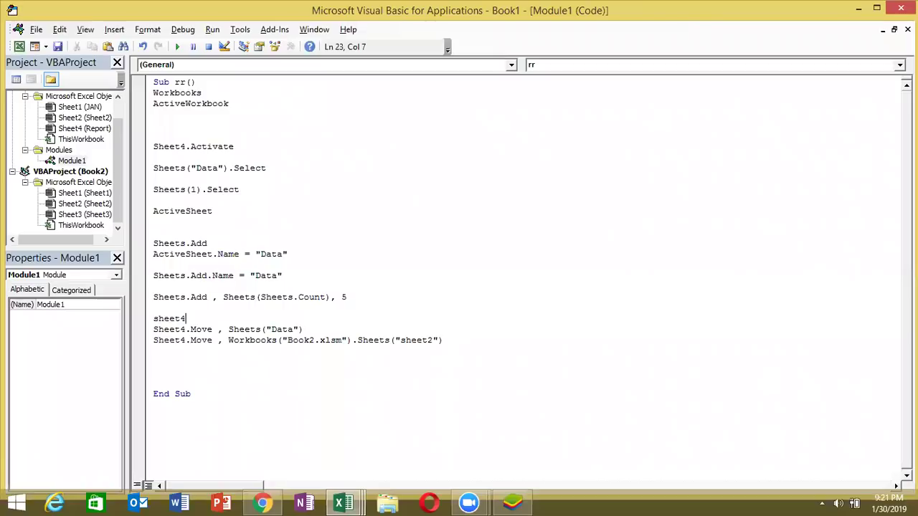
{"action": "type", "text": ".mov"}
{"action": "key", "text": "Tab"}
- Highlight Sheet4, Sheets("Data"), Book2.xlsm and sheet2, then select the three Move lines
{"action": "double_click", "coordinate": [154, 331]}
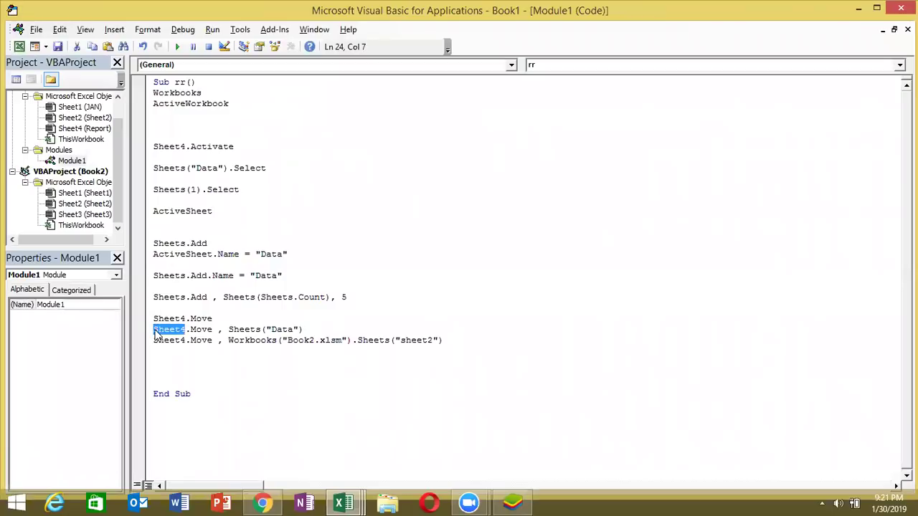
{"action": "left_click", "coordinate": [234, 330]}
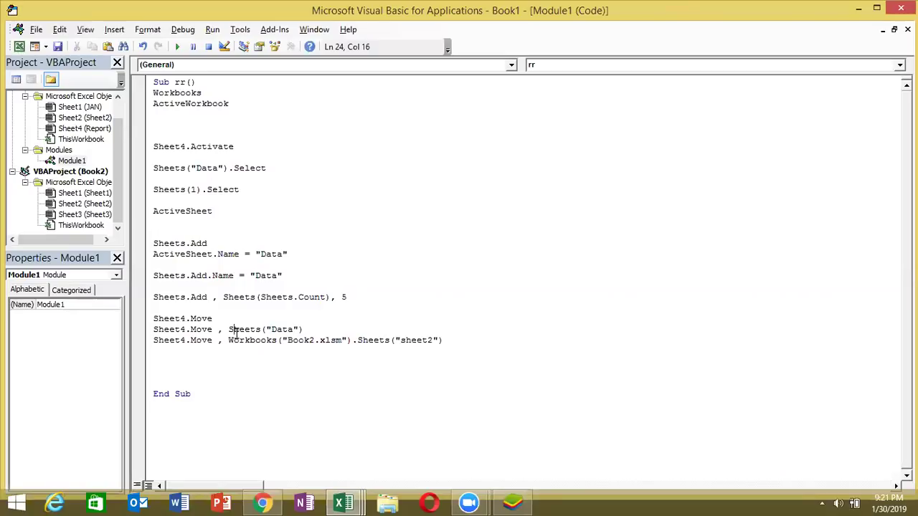
{"action": "left_click", "coordinate": [250, 341]}
{"action": "left_click", "coordinate": [389, 340]}
{"action": "left_click", "coordinate": [154, 318]}
{"action": "left_click", "coordinate": [472, 360], "text": "shift"}
{"action": "left_click", "coordinate": [477, 354], "text": "shift"}
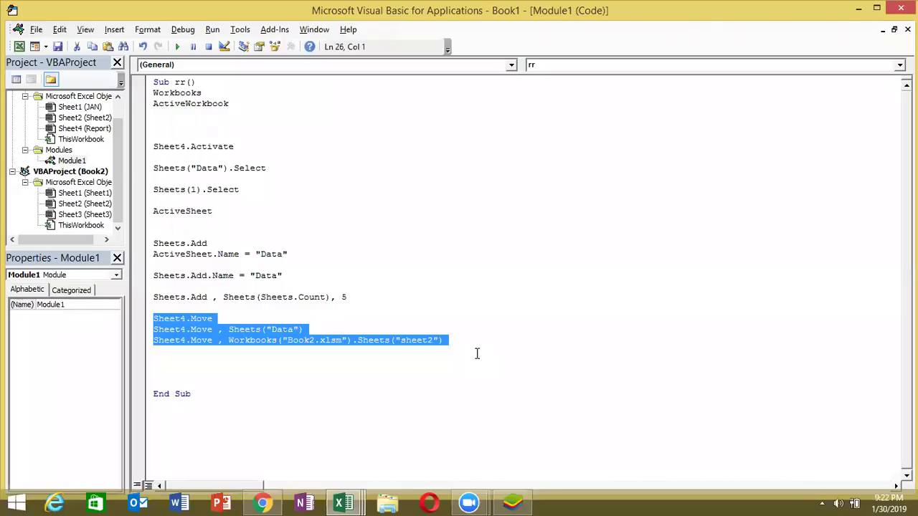
- Paste the three Move lines below and change each Move to Copy
{"action": "left_click", "coordinate": [189, 357]}
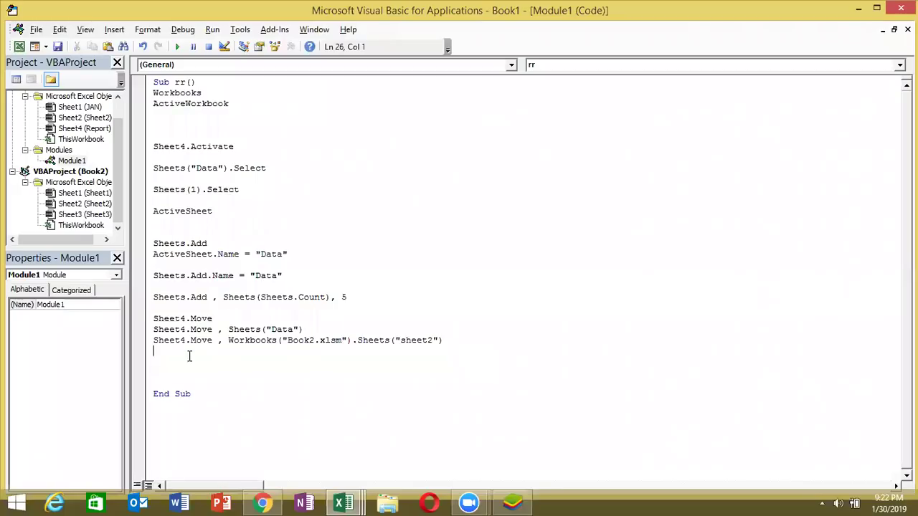
{"action": "key", "text": "Return"}
{"action": "key", "text": "ctrl+v"}
{"action": "left_click", "coordinate": [193, 362]}
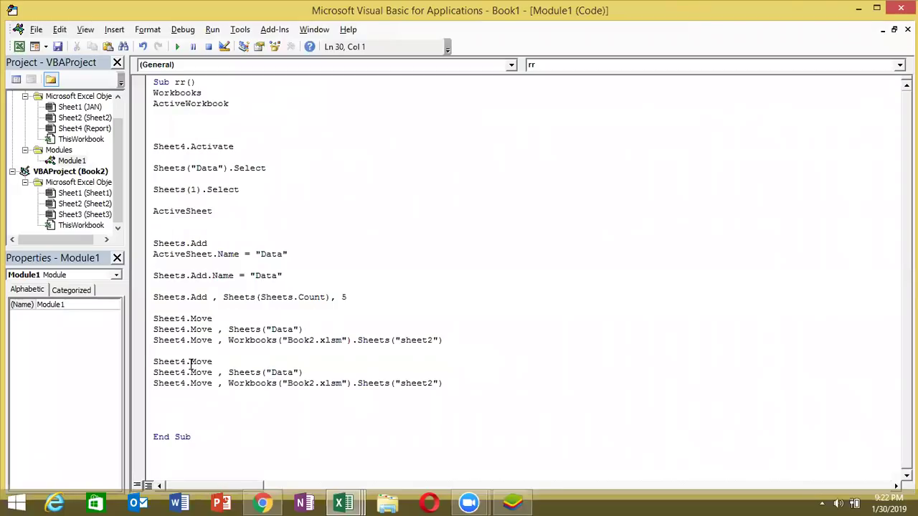
{"action": "double_click", "coordinate": [192, 361]}
{"action": "type", "text": "copy"}
{"action": "double_click", "coordinate": [201, 373]}
{"action": "type", "text": "copy"}
{"action": "left_click", "coordinate": [203, 392]}
{"action": "double_click", "coordinate": [202, 386]}
{"action": "left_click", "coordinate": [202, 386]}
{"action": "double_click", "coordinate": [204, 386]}
{"action": "type", "text": "copy"}
{"action": "left_click", "coordinate": [187, 403]}
{"action": "key", "text": "Return"}
{"action": "key", "text": "Return"}
{"action": "key", "text": "Return"}
- Highlight the ActiveWorkbook reference, Sheet4 object and plain Sheet4.Copy statement while explaining them
{"action": "left_click", "coordinate": [153, 458]}
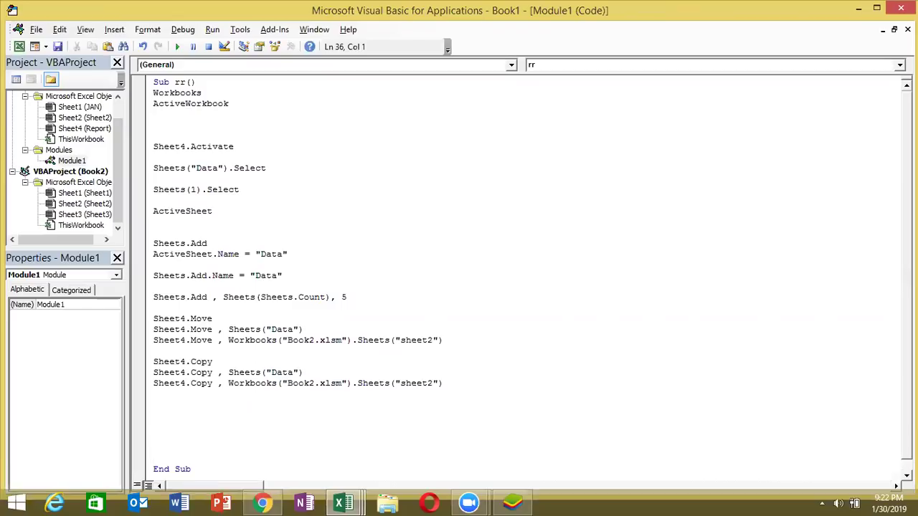
{"action": "left_click_drag", "start_coordinate": [208, 103], "coordinate": [153, 104]}
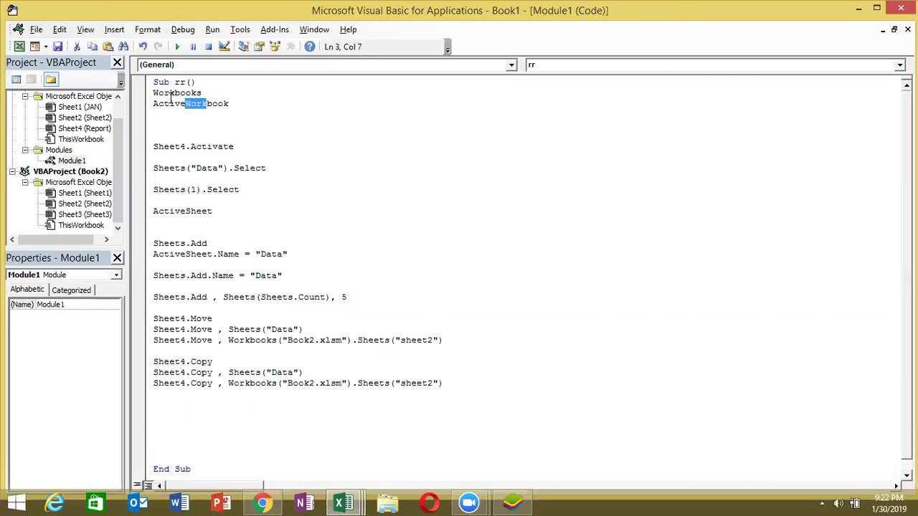
{"action": "left_click_drag", "start_coordinate": [190, 318], "coordinate": [153, 318]}
{"action": "left_click", "coordinate": [182, 318]}
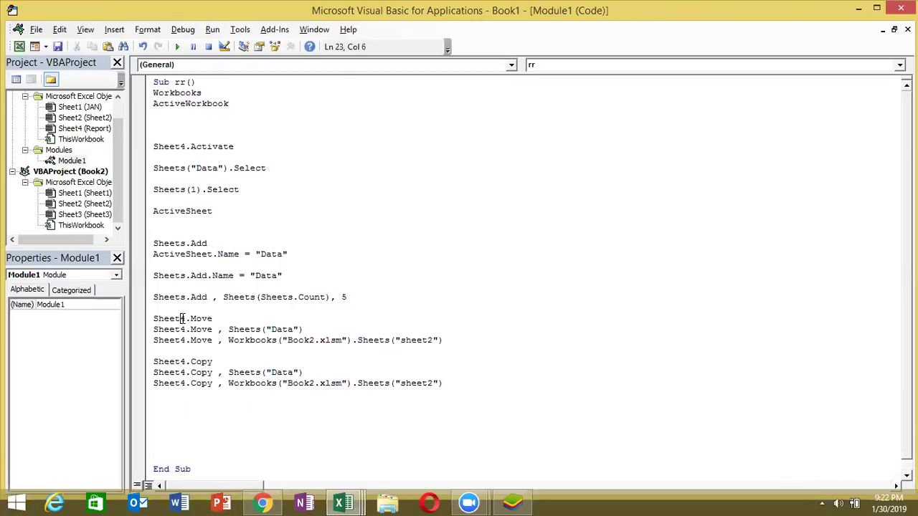
{"action": "left_click", "coordinate": [166, 392]}
{"action": "left_click_drag", "start_coordinate": [214, 362], "coordinate": [146, 365]}
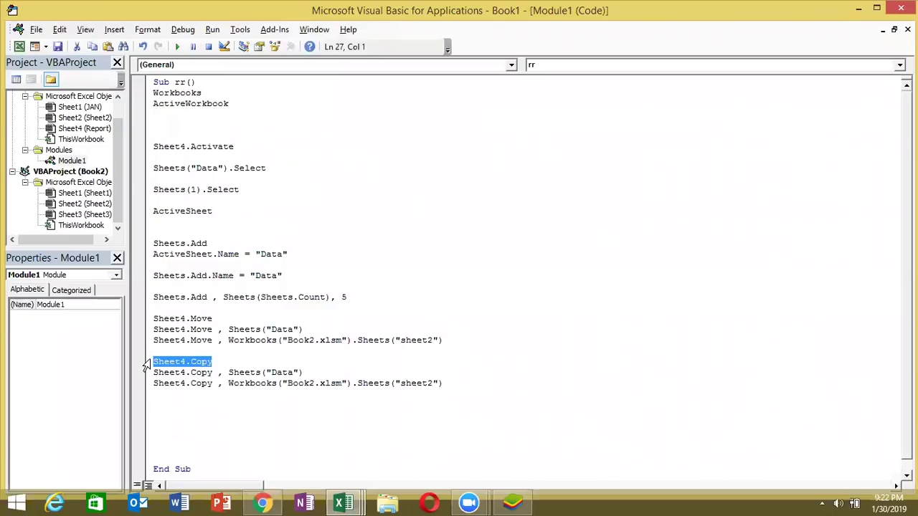
{"action": "left_click", "coordinate": [167, 390]}
{"action": "left_click", "coordinate": [165, 403]}
- Add a Sheet4.Delete line after the Copy statements, fixing an initial Sheets.Delete typo
{"action": "key", "text": "Down"}
{"action": "key", "text": "Down"}
{"action": "key", "text": "Down"}
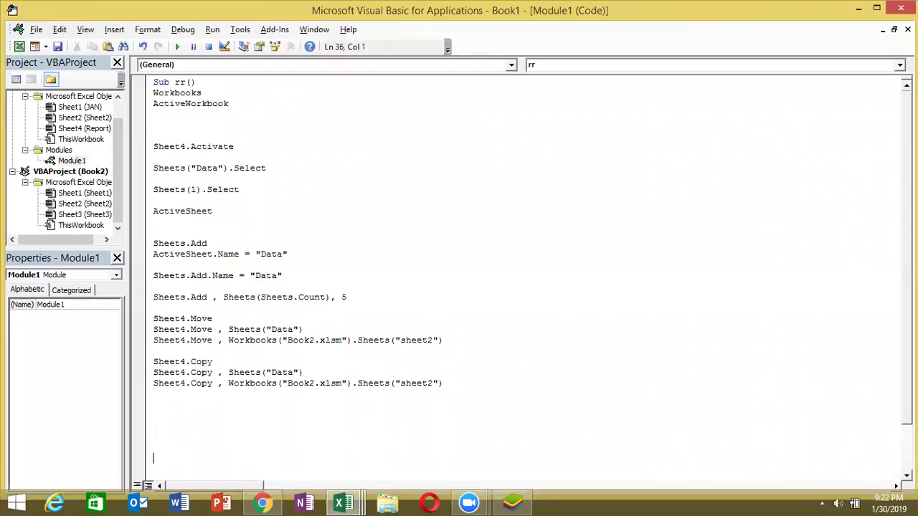
{"action": "key", "text": "Up"}
{"action": "key", "text": "Up"}
{"action": "key", "text": "Up"}
{"action": "key", "text": "Up"}
{"action": "key", "text": "Up"}
{"action": "key", "text": "Up"}
{"action": "key", "text": "Up"}
{"action": "key", "text": "Up"}
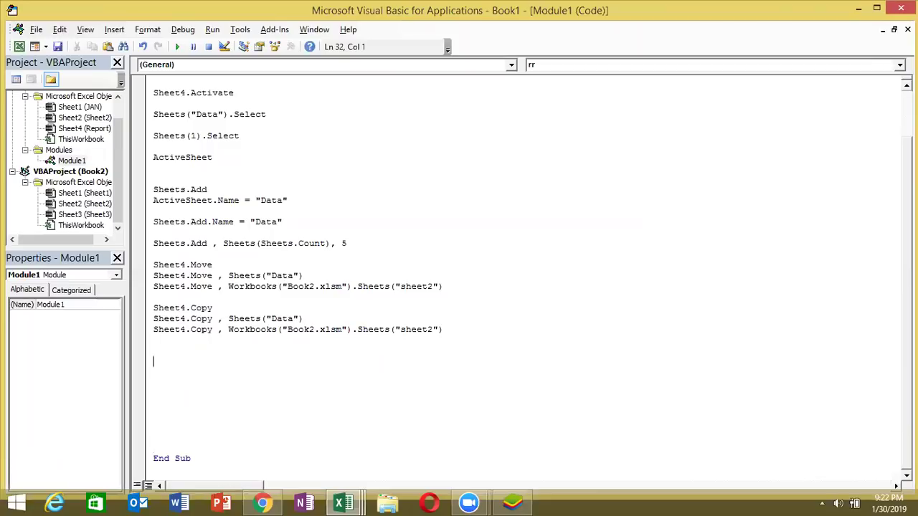
{"action": "type", "text": "sheets.de"}
{"action": "key", "text": "Tab"}
{"action": "key", "text": "BackSpace"}
{"action": "key", "text": "BackSpace"}
{"action": "key", "text": "BackSpace"}
{"action": "key", "text": "BackSpace"}
{"action": "key", "text": "BackSpace"}
{"action": "type", "text": "4.de"}
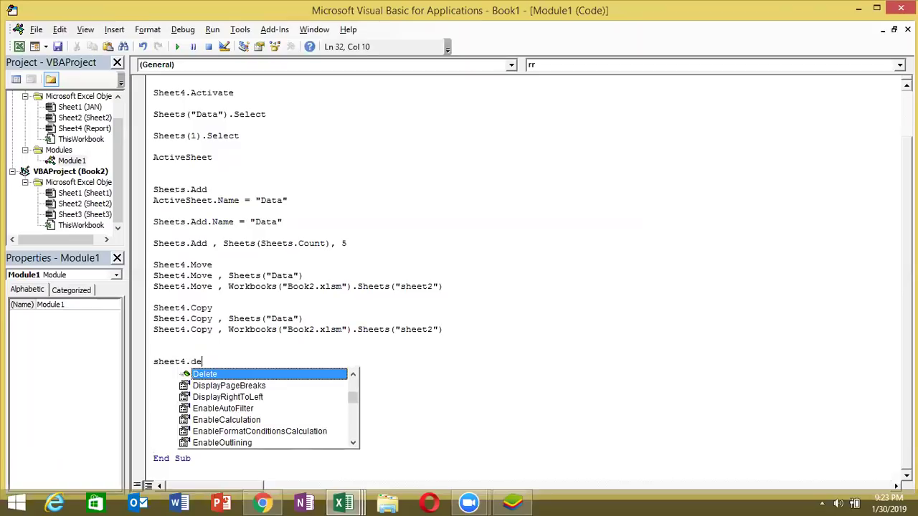
{"action": "key", "text": "Tab"}
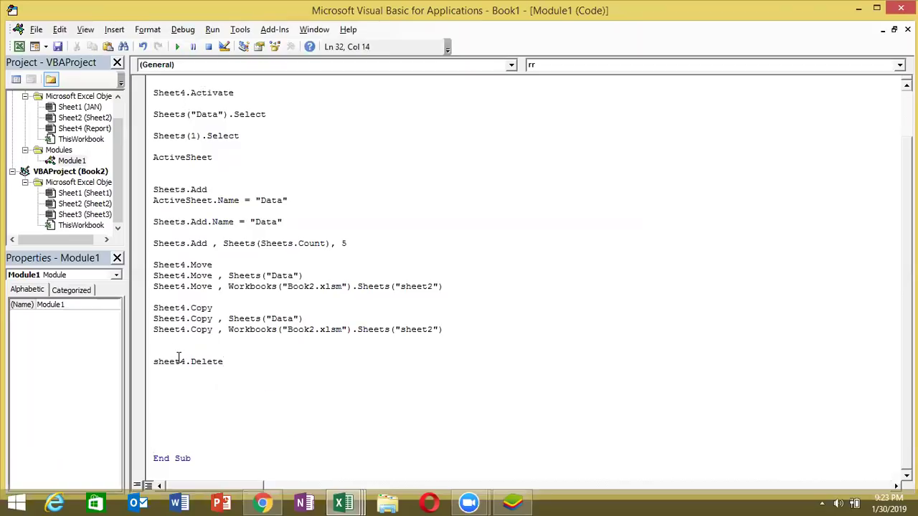
- Point out Sheet4, ActiveSheet and the sheet-selecting lines, then return to Excel with Alt+F11
{"action": "left_click", "coordinate": [179, 363]}
{"action": "left_click", "coordinate": [180, 376]}
{"action": "double_click", "coordinate": [211, 153]}
{"action": "left_click_drag", "start_coordinate": [161, 146], "coordinate": [163, 103]}
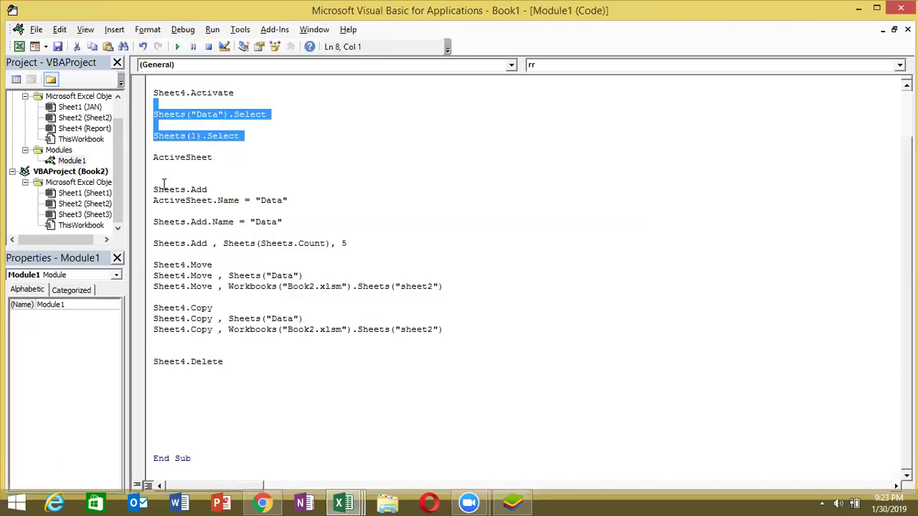
{"action": "left_click", "coordinate": [227, 363]}
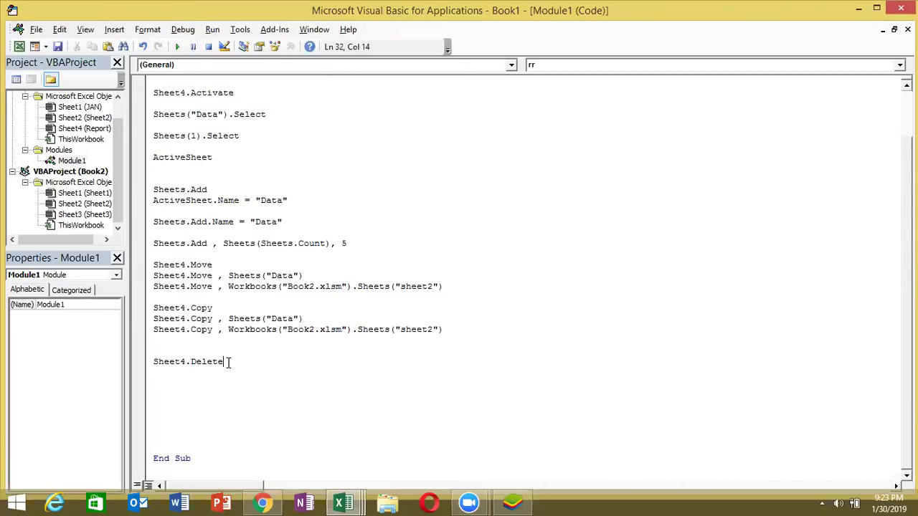
{"action": "key", "text": "Down"}
{"action": "key", "text": "alt+F11"}
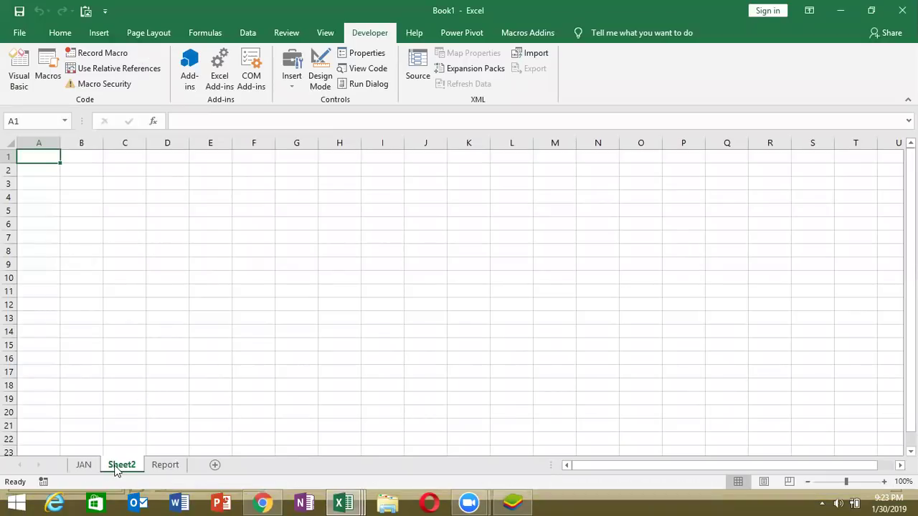
- Try deleting the Sheet2 tab, view the permanent-deletion warning, and cancel it
{"action": "right_click", "coordinate": [114, 466]}
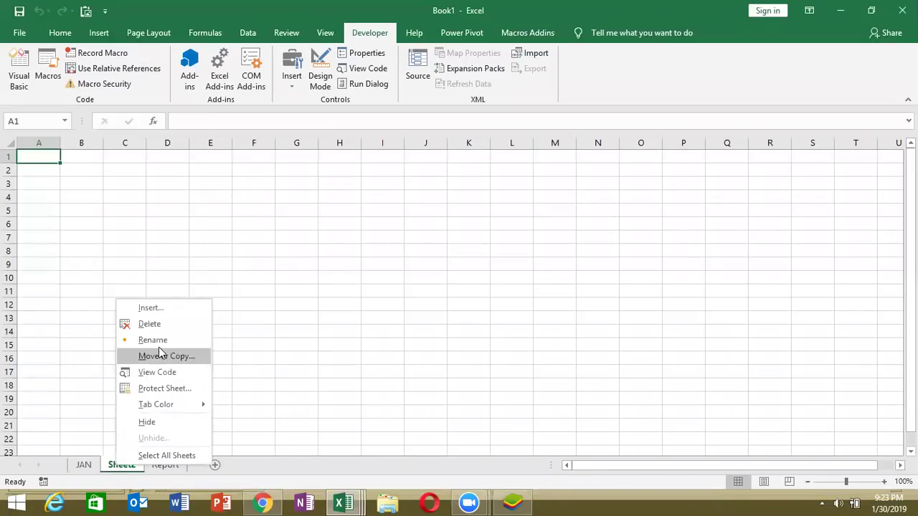
{"action": "left_click", "coordinate": [158, 326]}
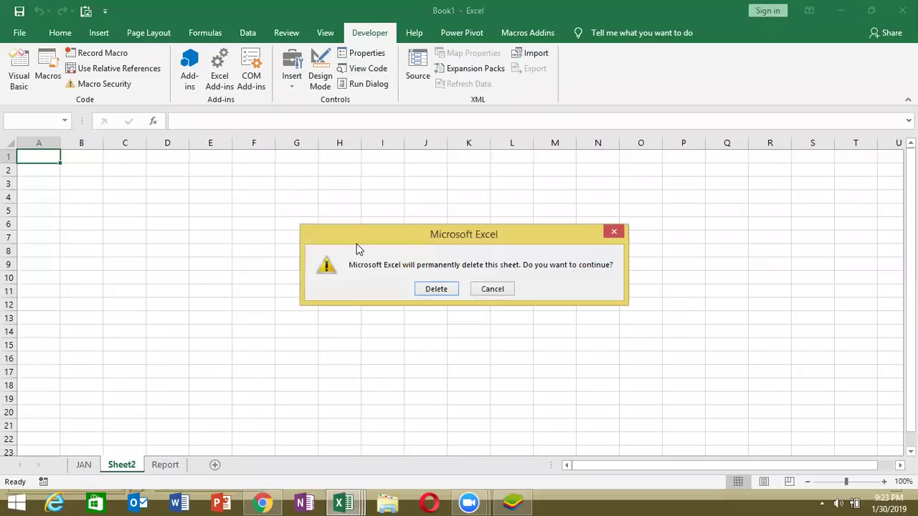
{"action": "left_click_drag", "start_coordinate": [354, 242], "coordinate": [237, 228]}
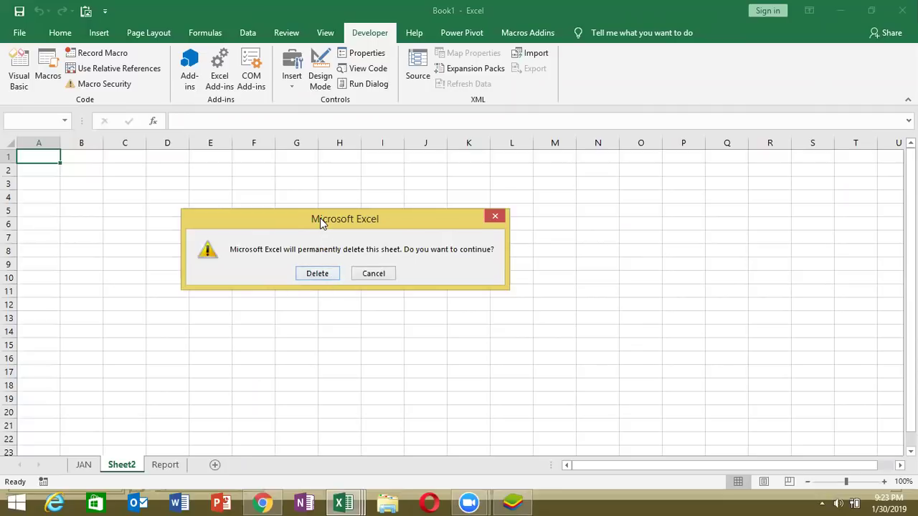
{"action": "left_click_drag", "start_coordinate": [320, 218], "coordinate": [305, 211]}
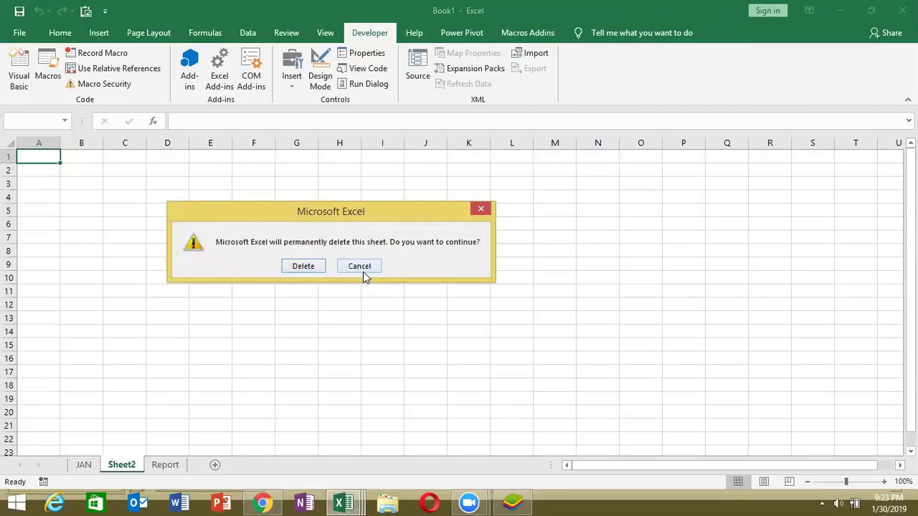
{"action": "left_click", "coordinate": [363, 272]}
{"action": "key", "text": "Left"}
{"action": "key", "text": "Up"}
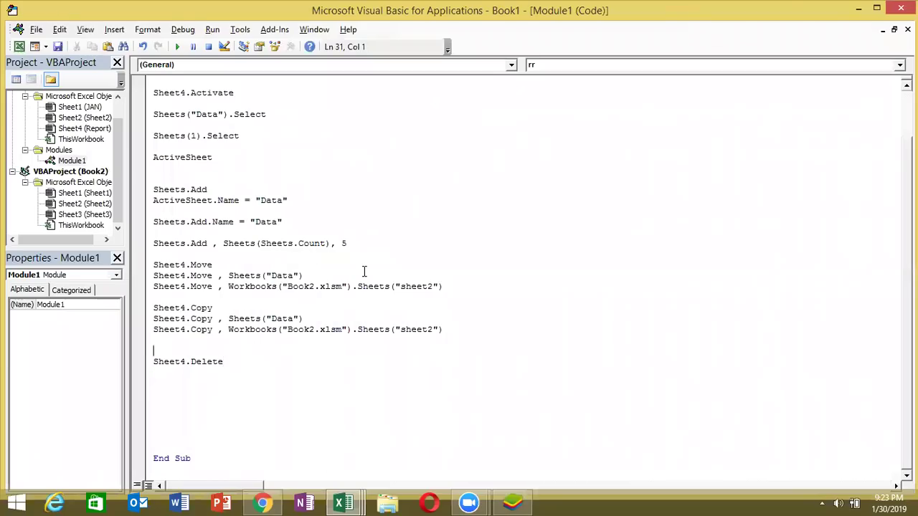
- Insert Application.DisplayAlerts = False above Sheet4.Delete
{"action": "type", "text": "application"}
{"action": "type", "text": ".d"}
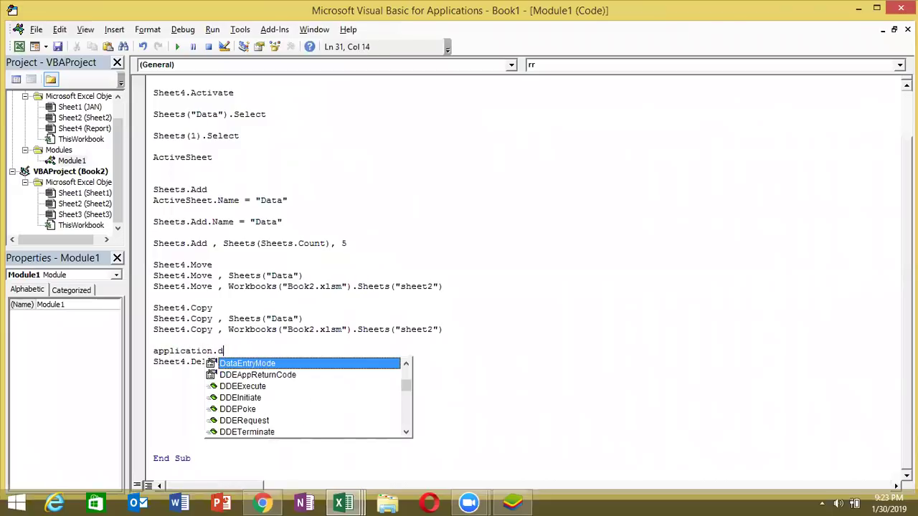
{"action": "type", "text": "i"}
{"action": "key", "text": "Down"}
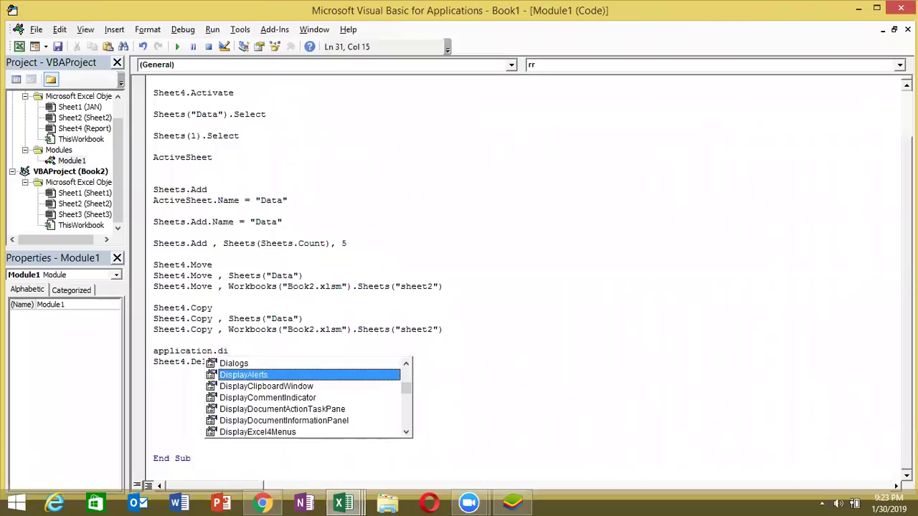
{"action": "key", "text": "Tab"}
{"action": "type", "text": "="}
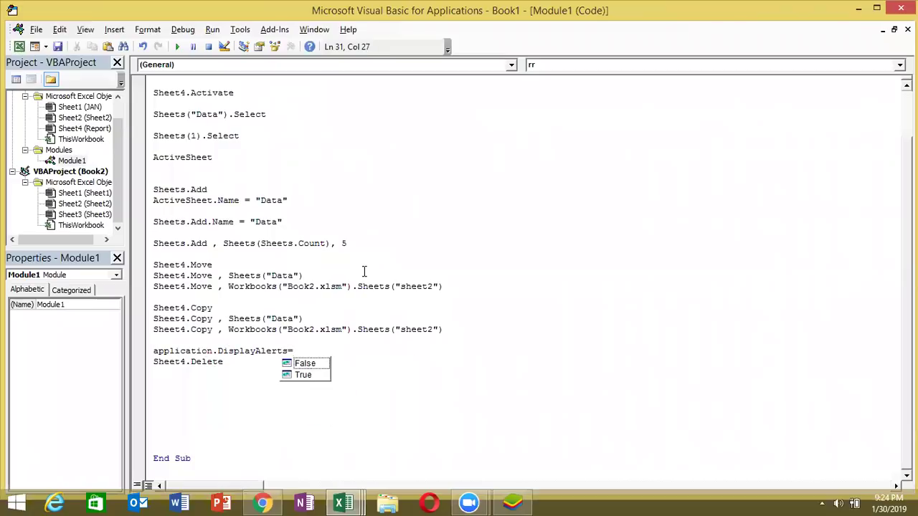
{"action": "key", "text": "Tab"}
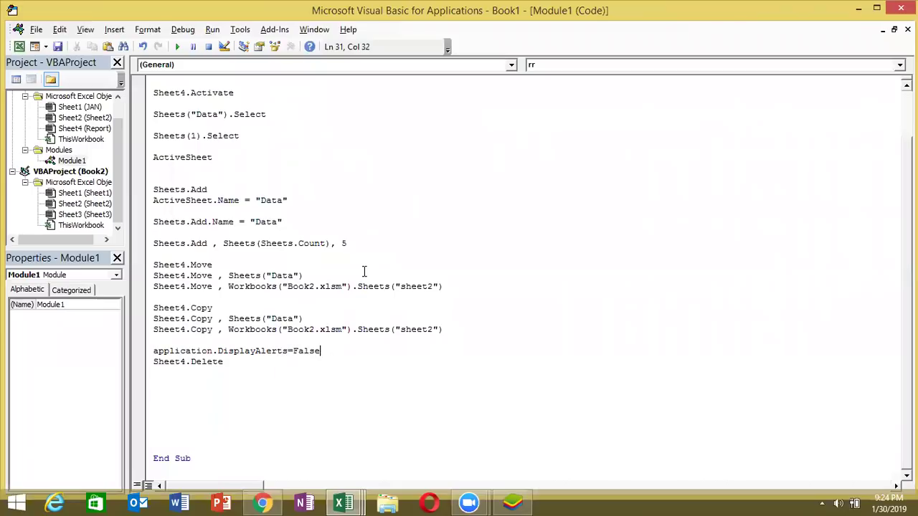
{"action": "key", "text": "Down"}
- Review the Select, Add, Move, Copy and Delete lines, then begin a new sheet4. line
{"action": "left_click", "coordinate": [269, 140]}
{"action": "left_click", "coordinate": [230, 362]}
{"action": "left_click", "coordinate": [179, 179]}
{"action": "left_click", "coordinate": [185, 221]}
{"action": "left_click", "coordinate": [190, 265]}
{"action": "left_click", "coordinate": [193, 308]}
{"action": "left_click", "coordinate": [203, 362]}
{"action": "left_click", "coordinate": [192, 388]}
{"action": "type", "text": "sheet4."}
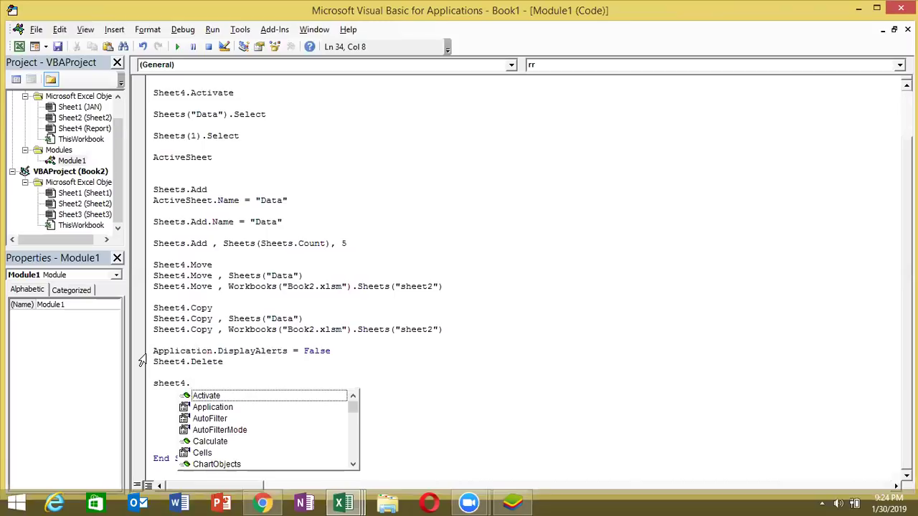
- Dismiss the compile error and toggle a breakpoint on the DisplayAlerts line, leaving it cleared
{"action": "left_click", "coordinate": [228, 364]}
{"action": "key", "text": "Return"}
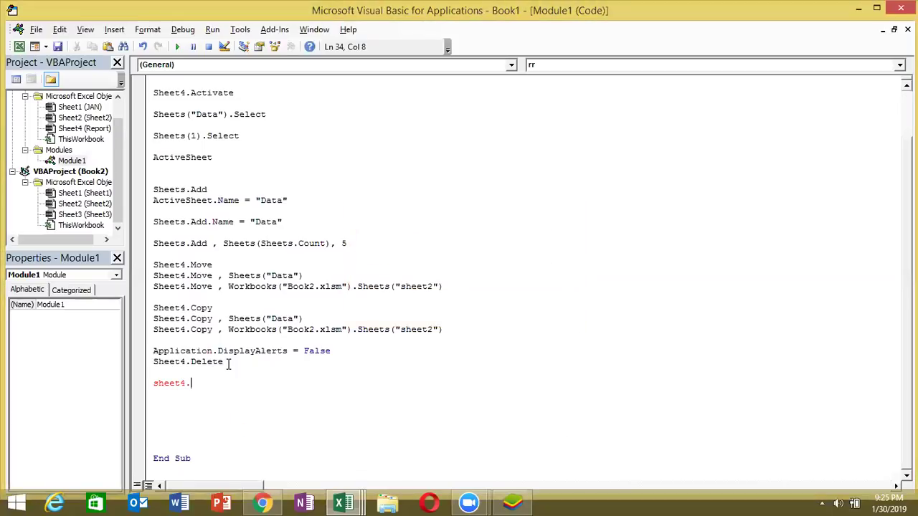
{"action": "left_click", "coordinate": [143, 350]}
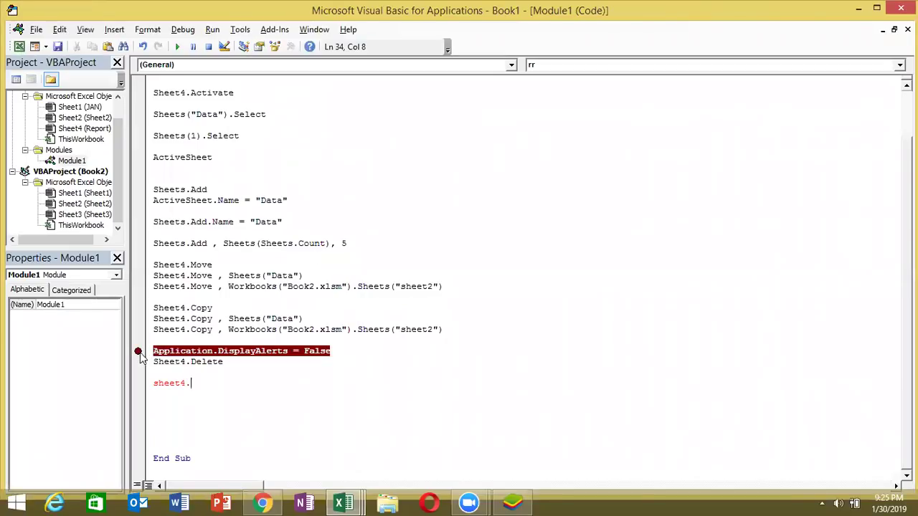
{"action": "left_click", "coordinate": [142, 353]}
{"action": "left_click", "coordinate": [141, 351]}
{"action": "left_click", "coordinate": [203, 393]}
{"action": "left_click", "coordinate": [201, 384]}
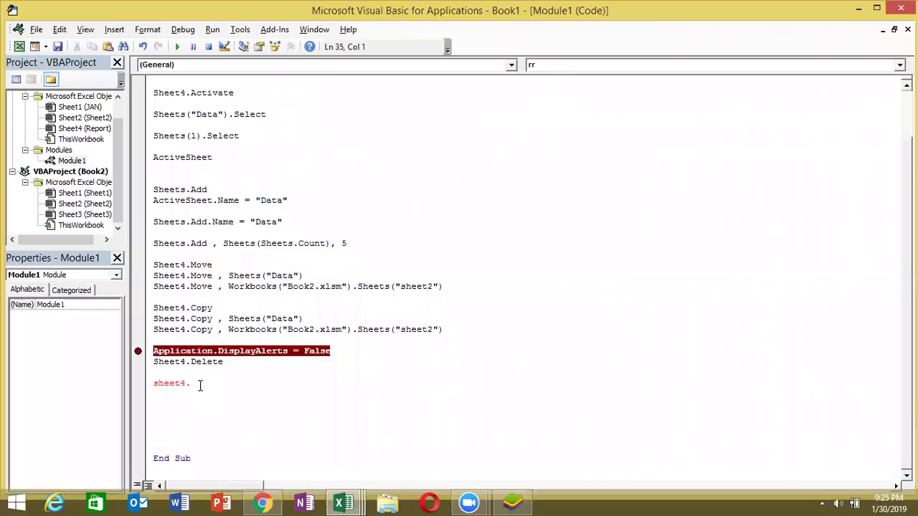
{"action": "left_click", "coordinate": [138, 351]}
- Complete the unfinished line as Sheet4.Visible = xlSheetHidden and switch to Excel
{"action": "key", "text": "BackSpace"}
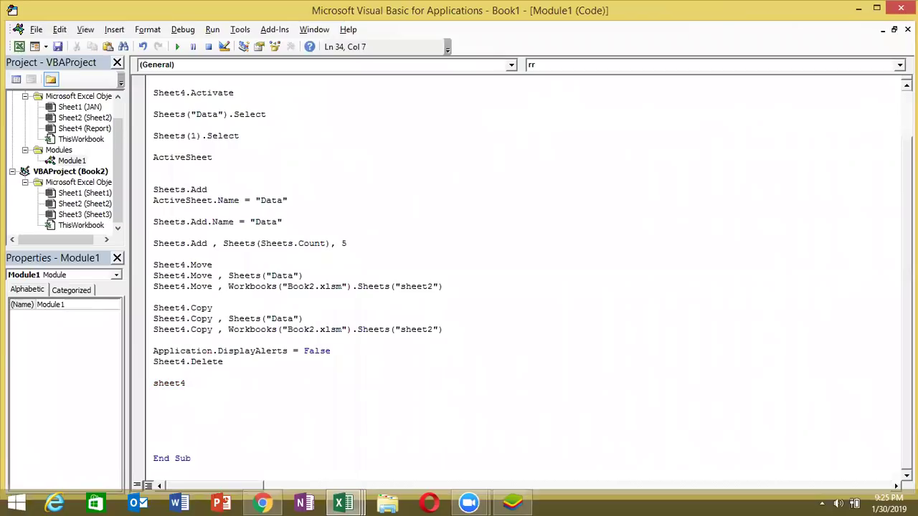
{"action": "type", "text": "."}
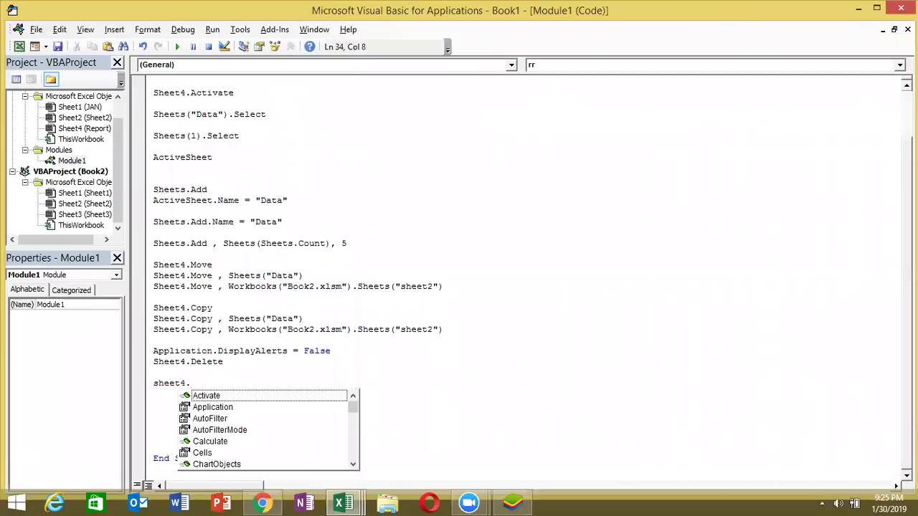
{"action": "type", "text": "hi"}
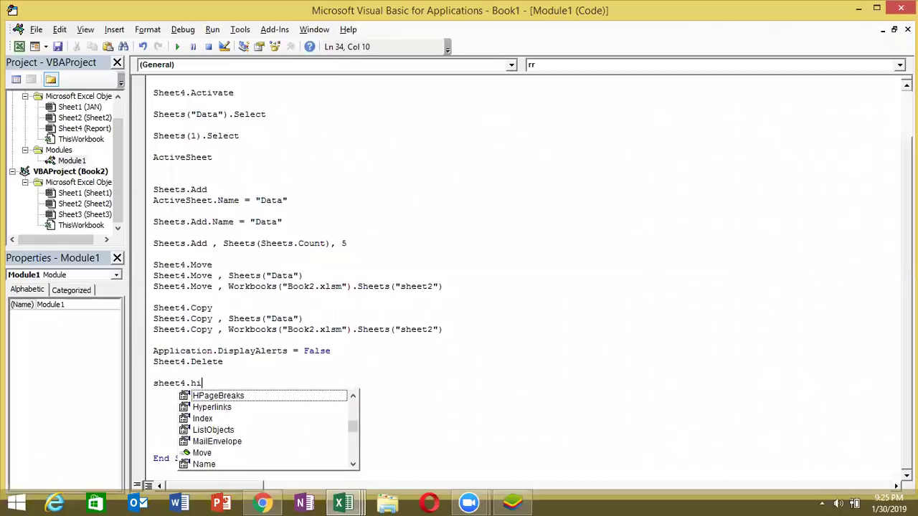
{"action": "key", "text": "BackSpace"}
{"action": "type", "text": "vi"}
{"action": "key", "text": "Tab"}
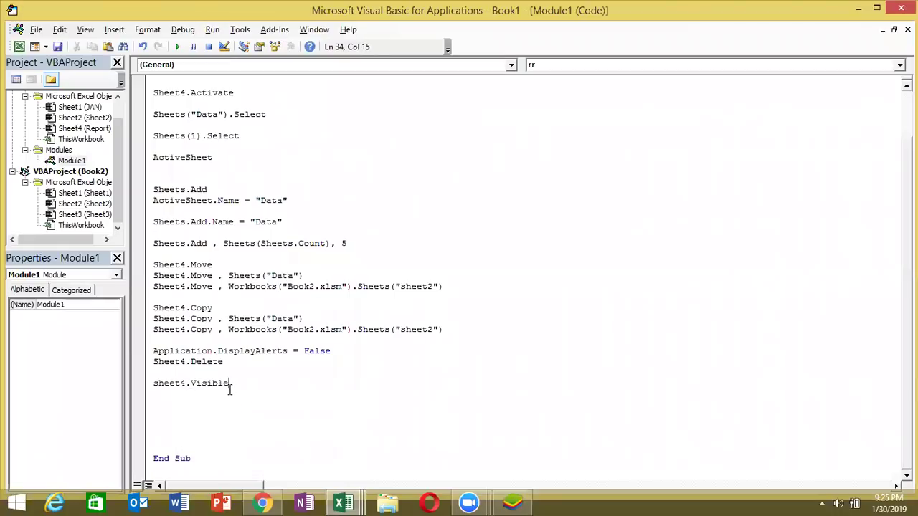
{"action": "type", "text": "="}
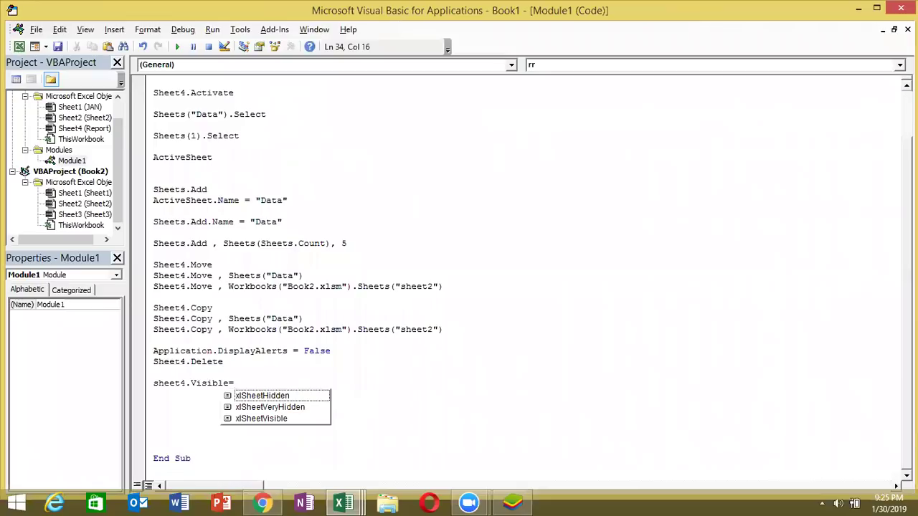
{"action": "key", "text": "Tab"}
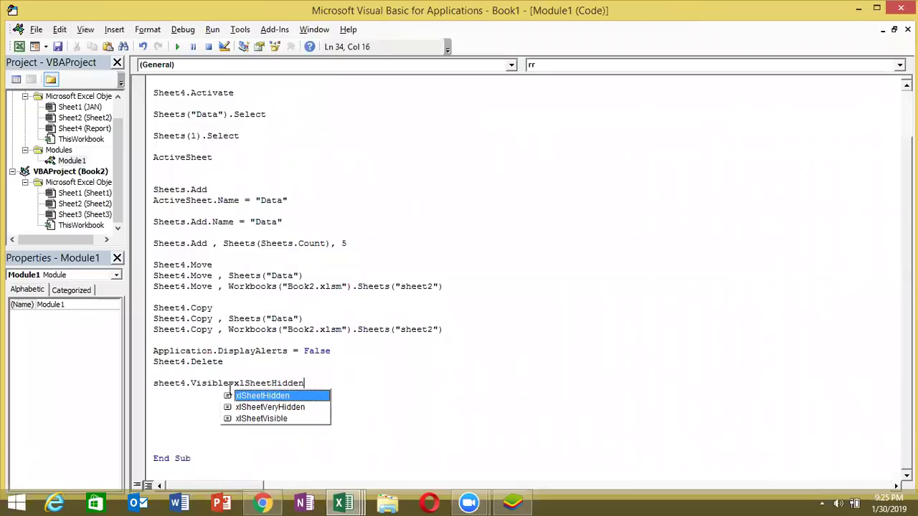
{"action": "key", "text": "Return"}
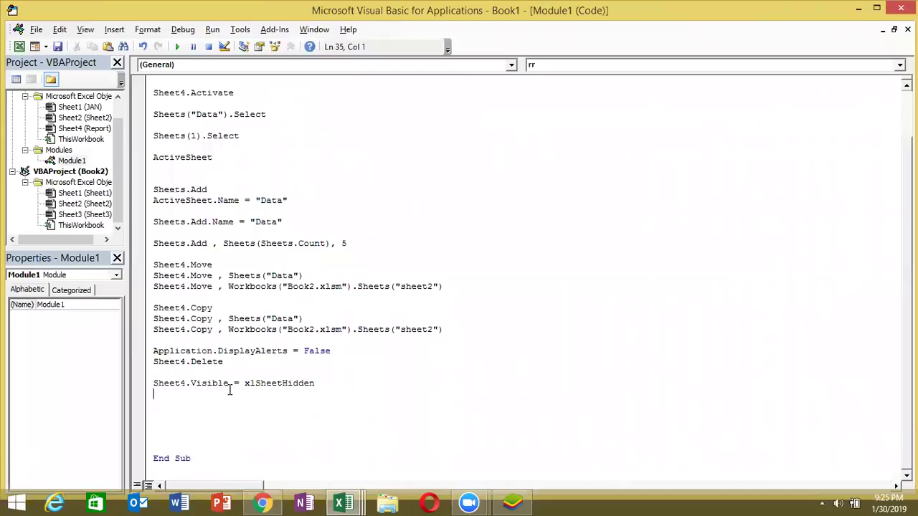
{"action": "key", "text": "alt+F11"}
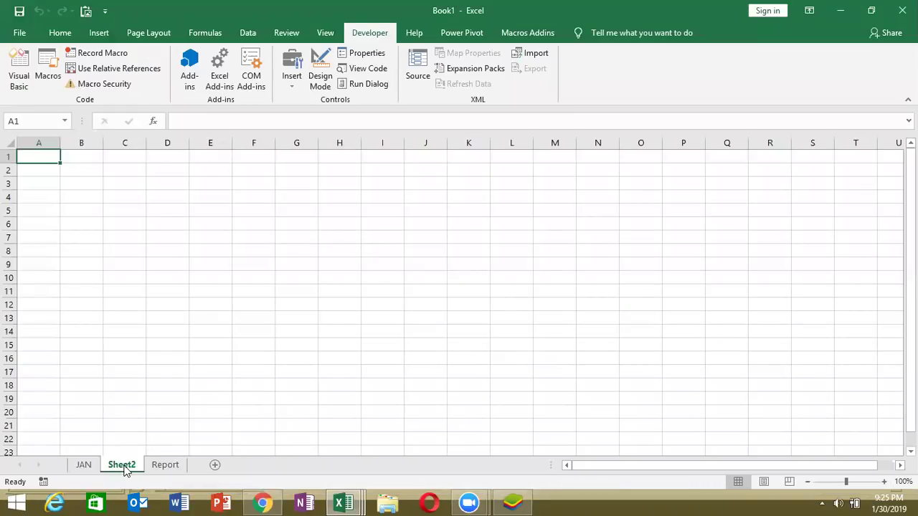
- Hide the Sheet2 tab, then restore Sheet2 through Unhide
{"action": "right_click", "coordinate": [127, 467]}
{"action": "left_click", "coordinate": [144, 422]}
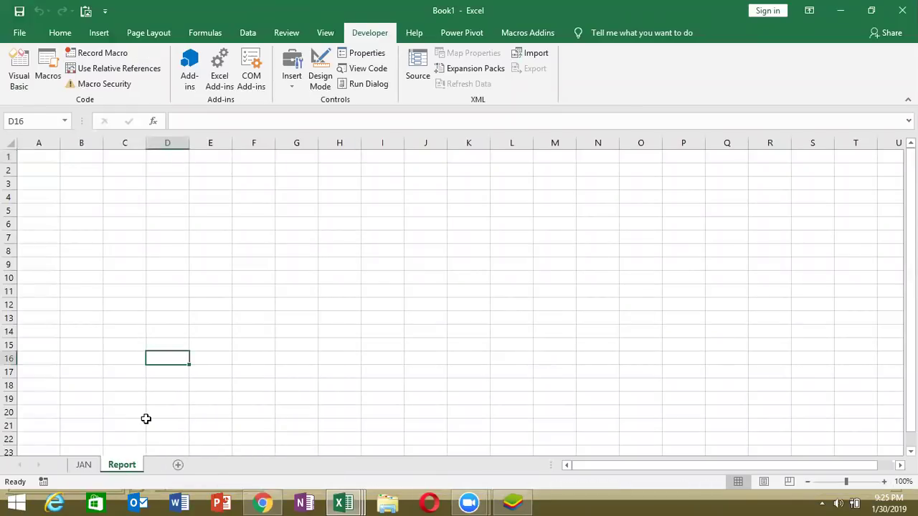
{"action": "right_click", "coordinate": [124, 466]}
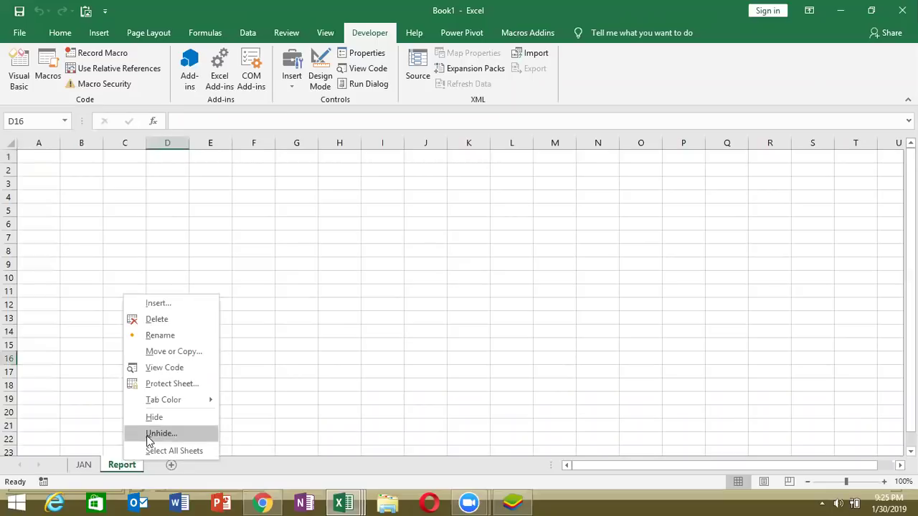
{"action": "left_click", "coordinate": [147, 433]}
{"action": "left_click", "coordinate": [166, 470]}
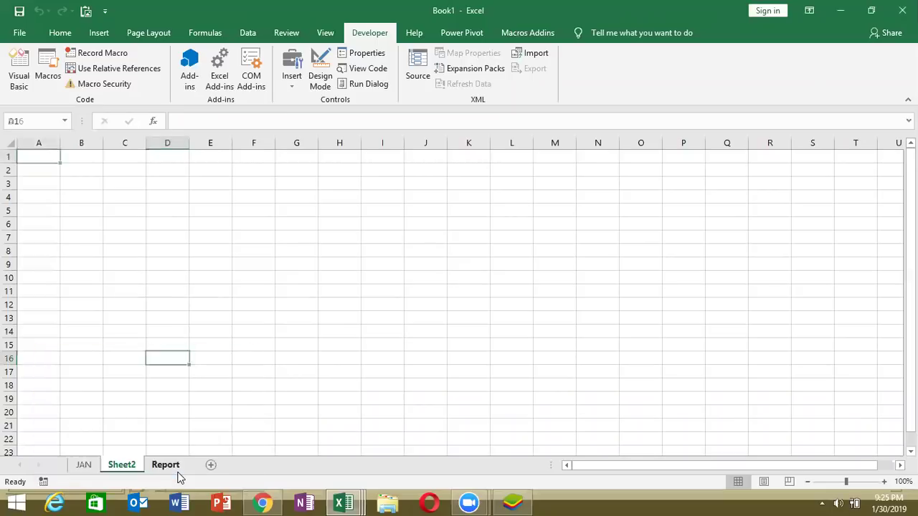
- Back in the code, add the line Sheet4.Visible = xlSheetVeryHidden
{"action": "key", "text": "alt+Tab"}
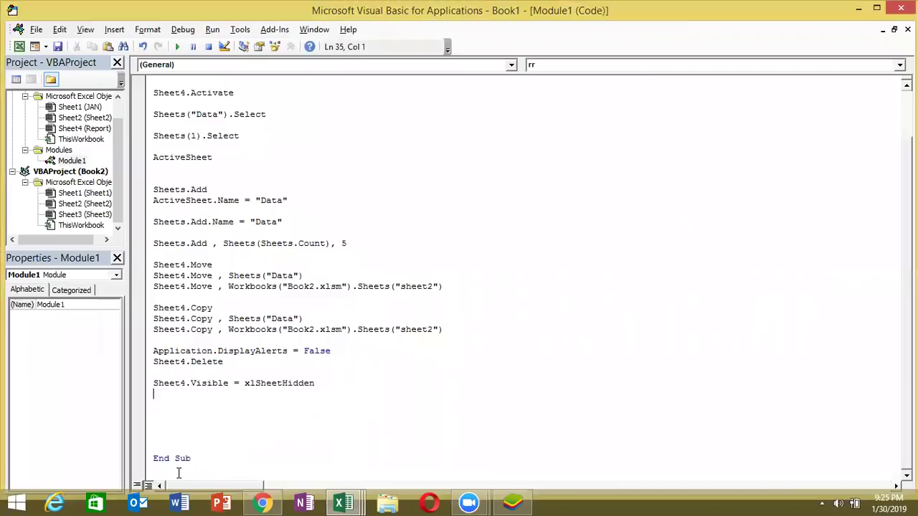
{"action": "type", "text": "sheet4"}
{"action": "type", "text": ".v"}
{"action": "key", "text": "Tab"}
{"action": "type", "text": "="}
{"action": "key", "text": "Down"}
{"action": "key", "text": "Down"}
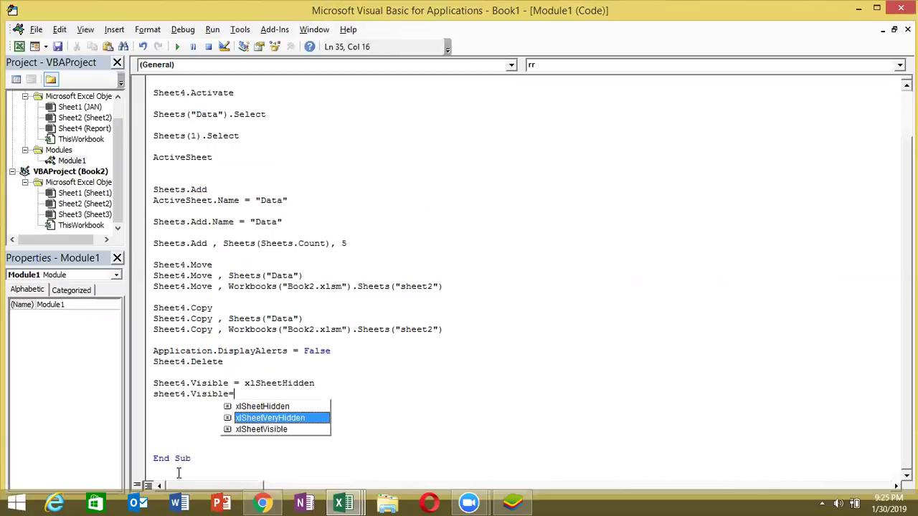
{"action": "key", "text": "Tab"}
{"action": "left_click", "coordinate": [190, 431]}
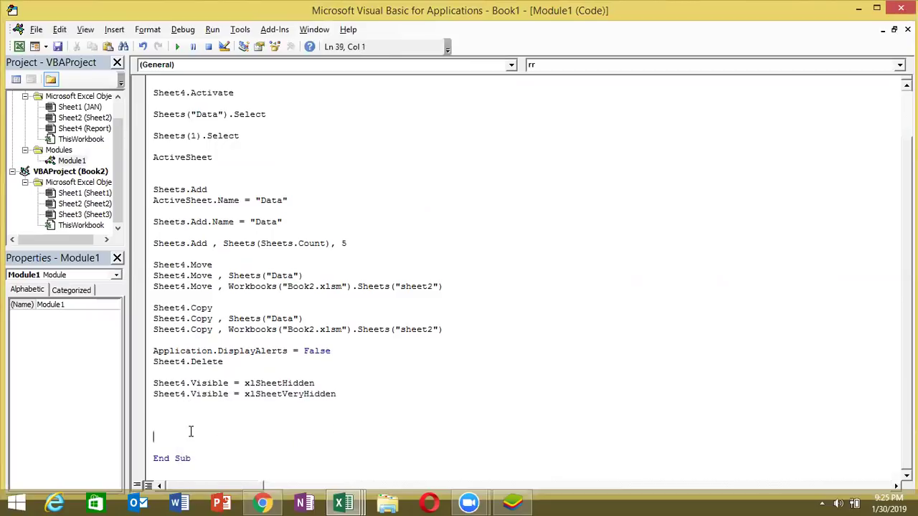
- Check Sheet2's tab menu in Excel, then return to the empty line below the Visible statements
{"action": "key", "text": "alt+F11"}
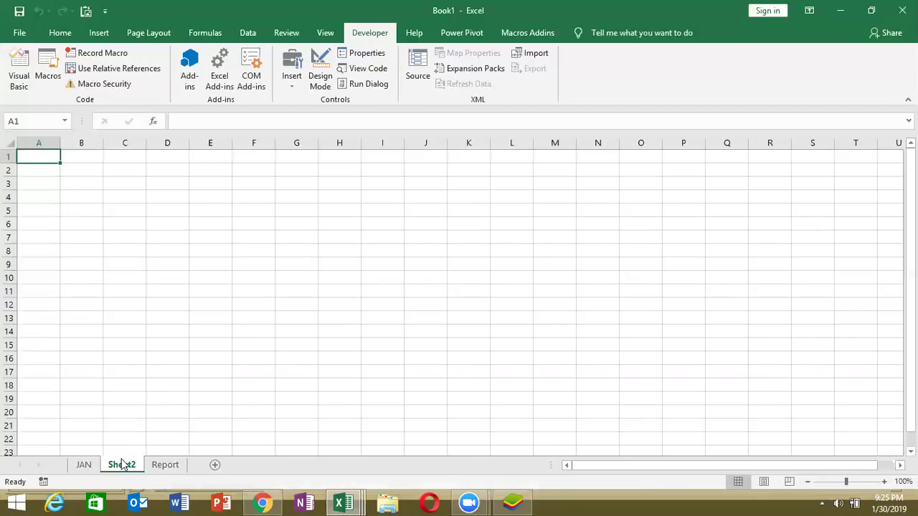
{"action": "right_click", "coordinate": [122, 464]}
{"action": "left_click", "coordinate": [243, 370]}
{"action": "key", "text": "alt+F11"}
{"action": "left_click", "coordinate": [159, 405]}
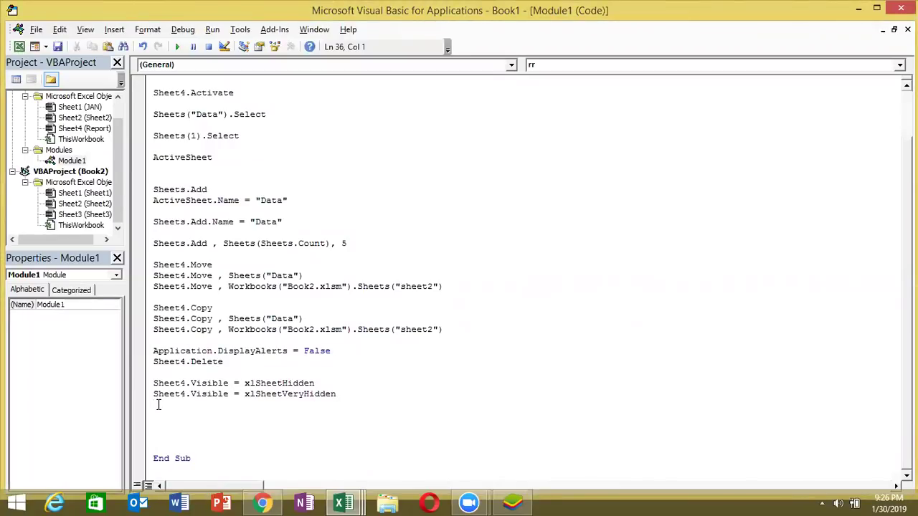
- Add the line Sheet4.Visible = xlSheetVisible
{"action": "type", "text": "sh"}
{"action": "type", "text": "eet4."}
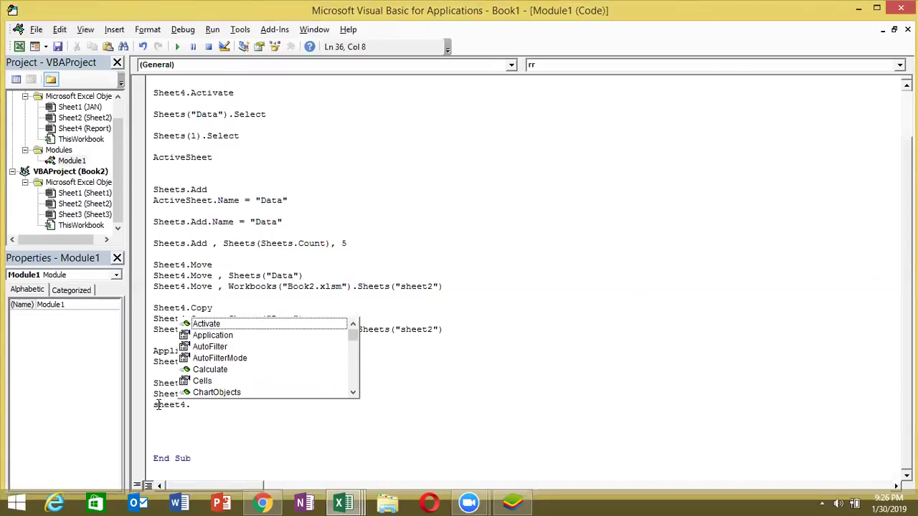
{"action": "type", "text": "vi"}
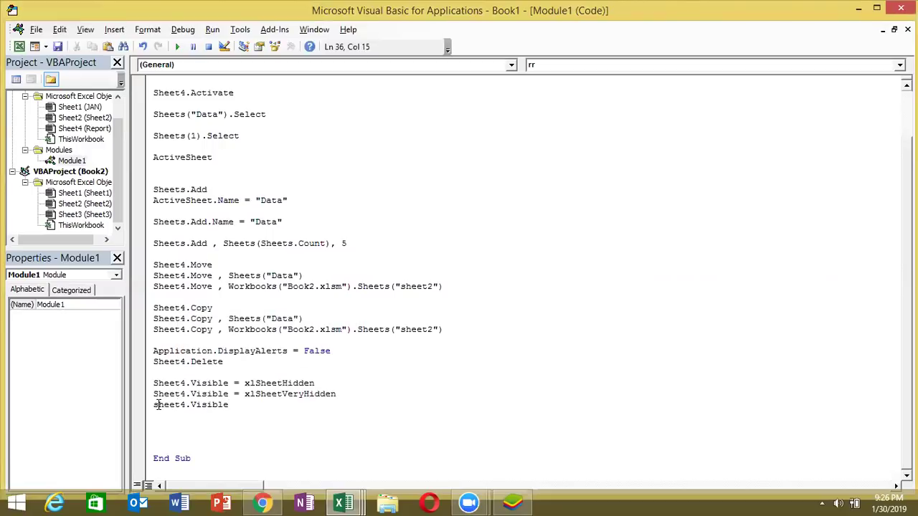
{"action": "type", "text": "="}
{"action": "key", "text": "Down"}
{"action": "key", "text": "Down"}
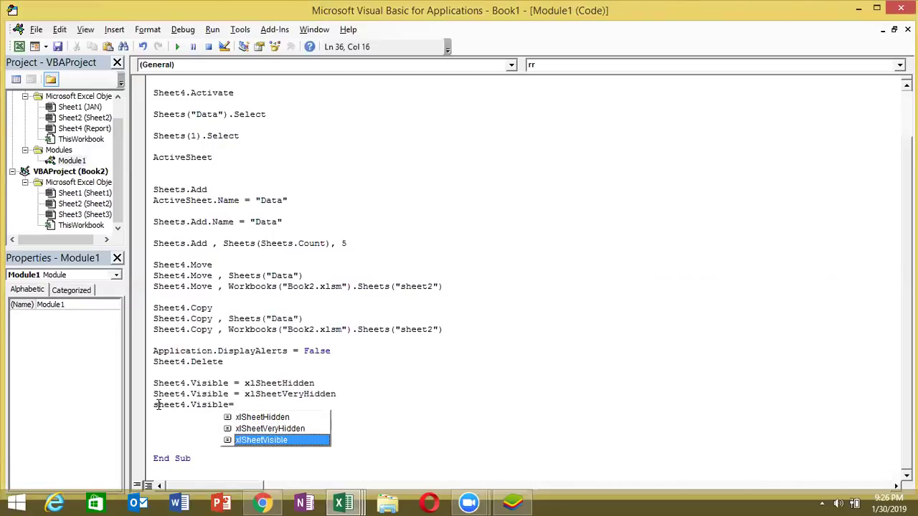
{"action": "key", "text": "Tab"}
{"action": "key", "text": "Return"}
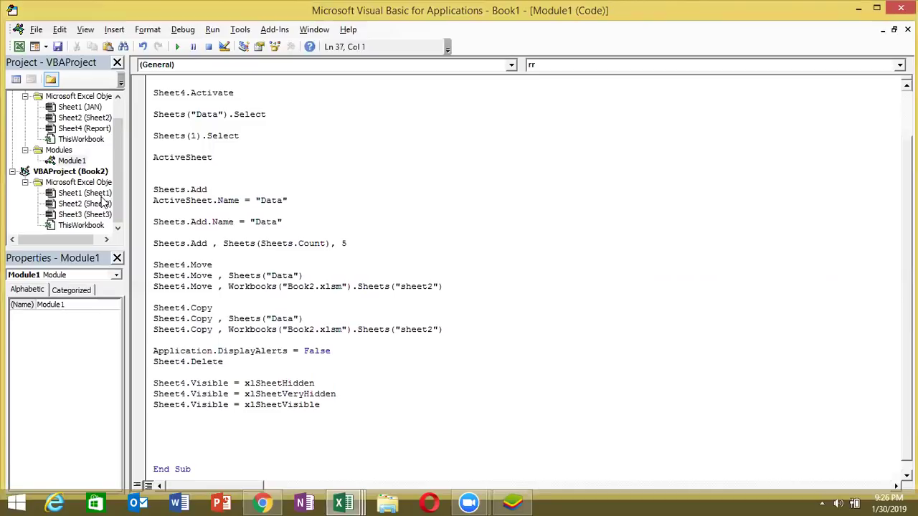
- Set the Report sheet's Visible property to -1 - xlSheetVisible, then switch to Excel
{"action": "left_click", "coordinate": [86, 128]}
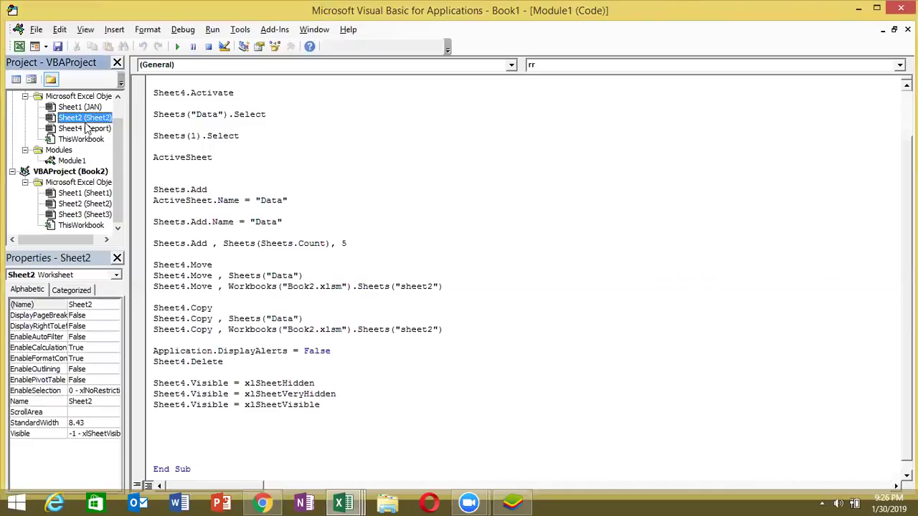
{"action": "left_click", "coordinate": [110, 434]}
{"action": "left_click", "coordinate": [114, 434]}
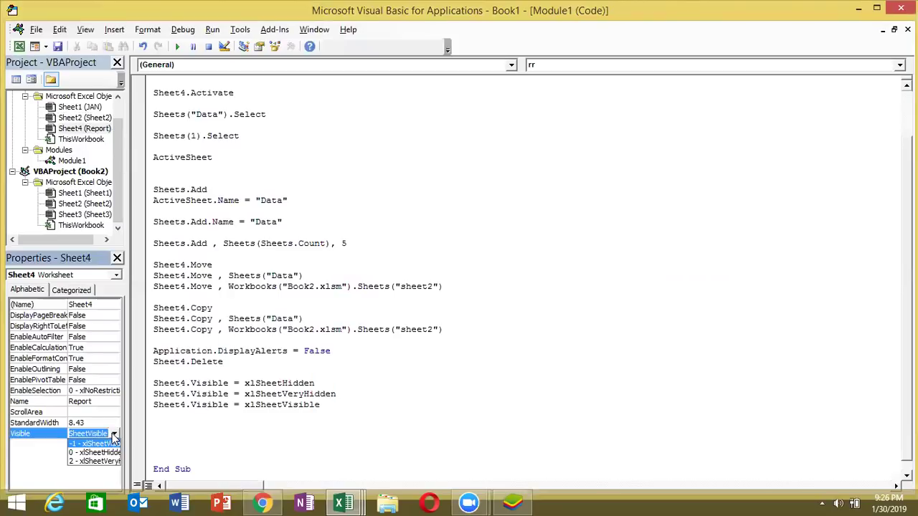
{"action": "left_click", "coordinate": [113, 440]}
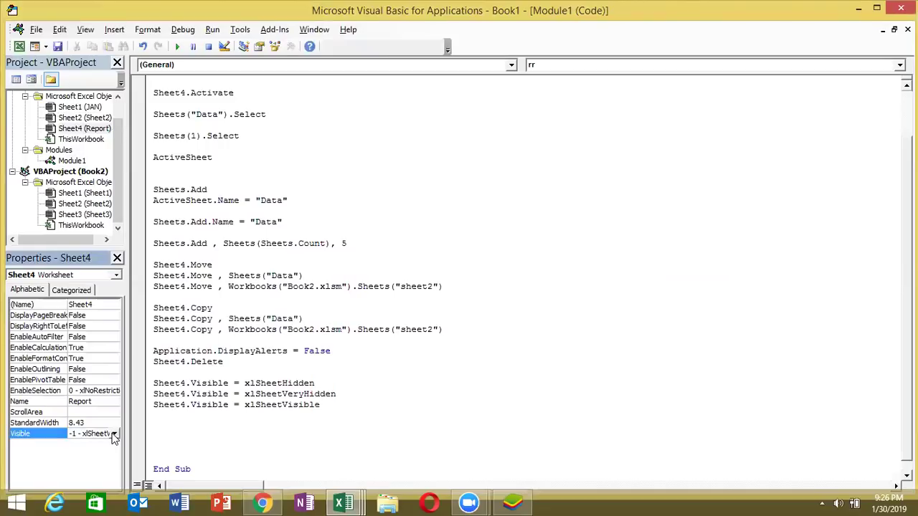
{"action": "left_click", "coordinate": [206, 363]}
{"action": "key", "text": "alt+Tab"}
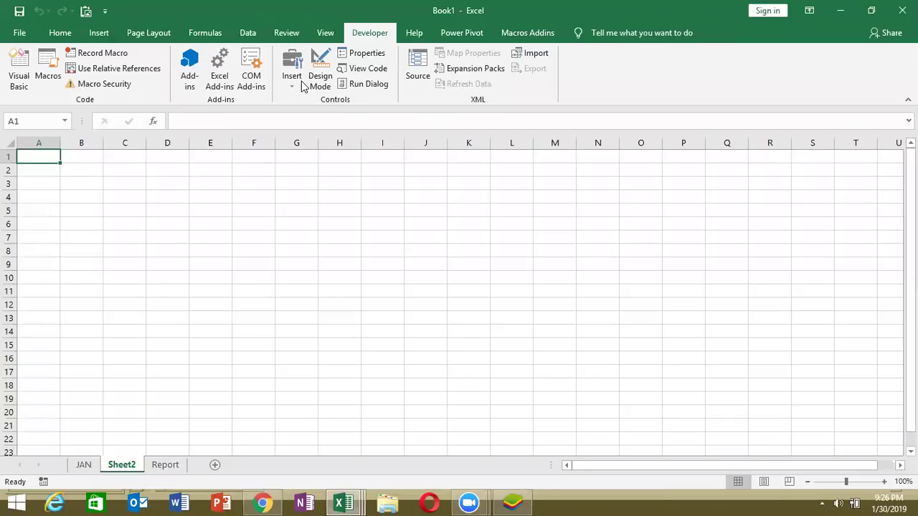
- Inspect Sheet2's Visible property (-1 - xlSheetVisible), close its properties and return to Module1
{"action": "left_click", "coordinate": [361, 54]}
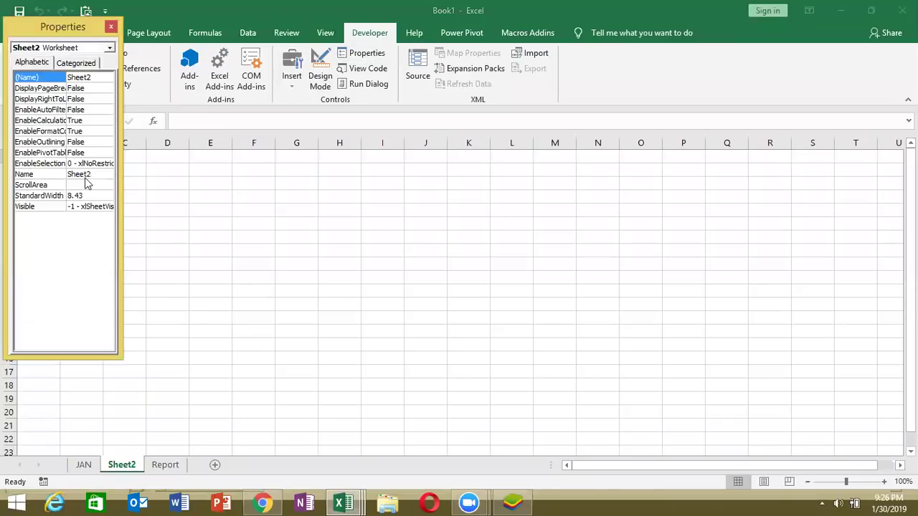
{"action": "left_click", "coordinate": [90, 206]}
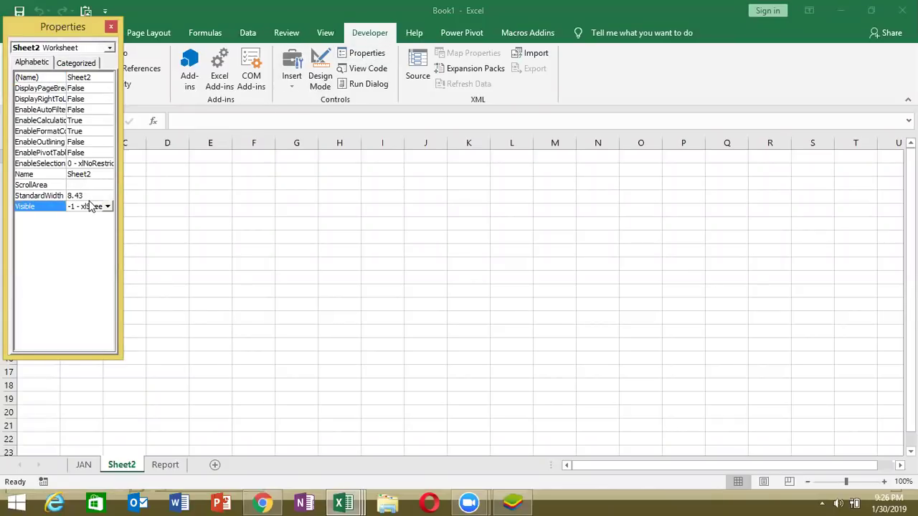
{"action": "left_click", "coordinate": [113, 24]}
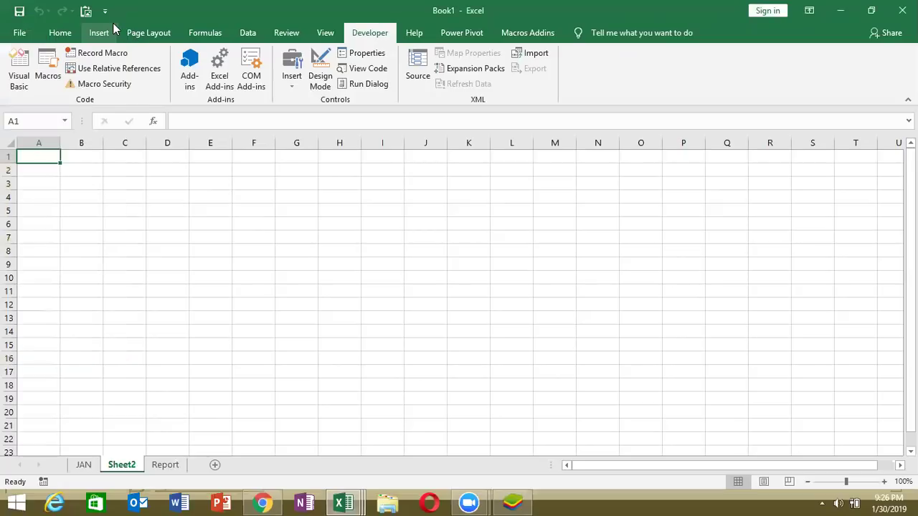
{"action": "key", "text": "alt+F11"}
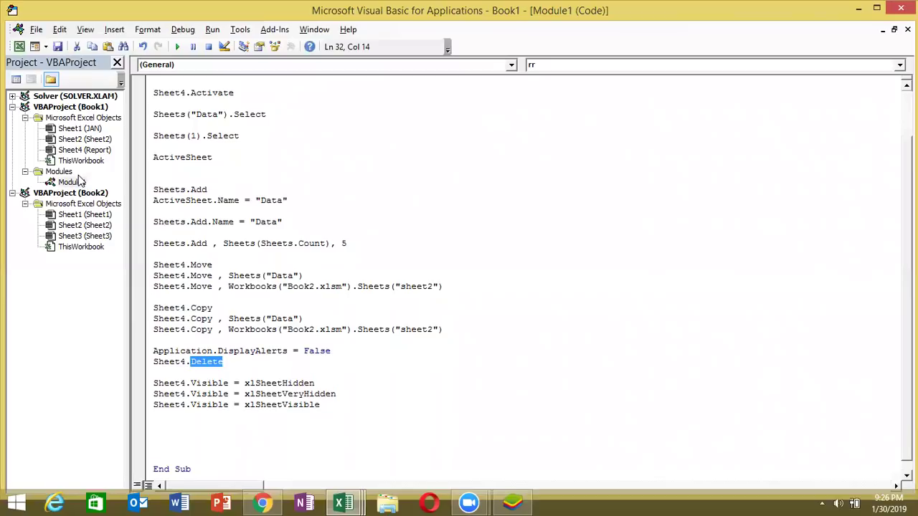
- Open VBAProject Properties on the Protection tab and tick 'Lock project for viewing'
{"action": "left_click", "coordinate": [225, 127]}
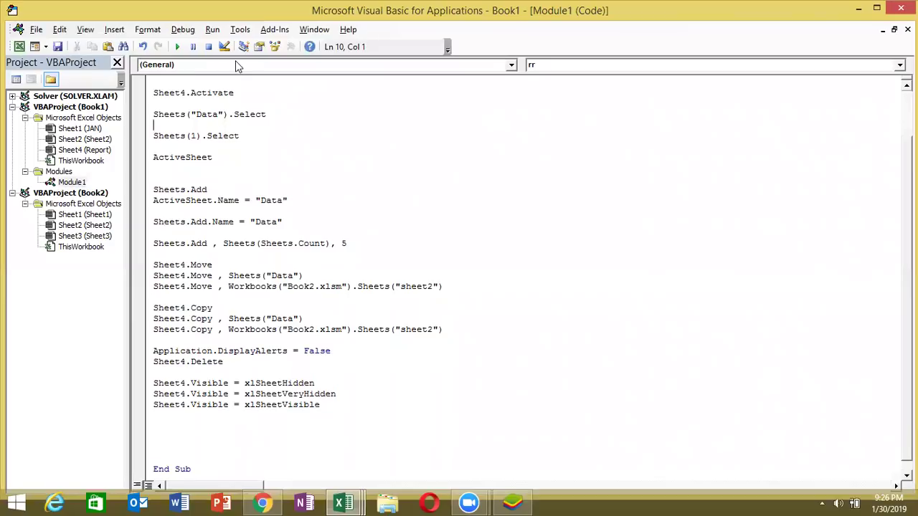
{"action": "left_click", "coordinate": [240, 32]}
{"action": "mouse_move", "coordinate": [262, 32]}
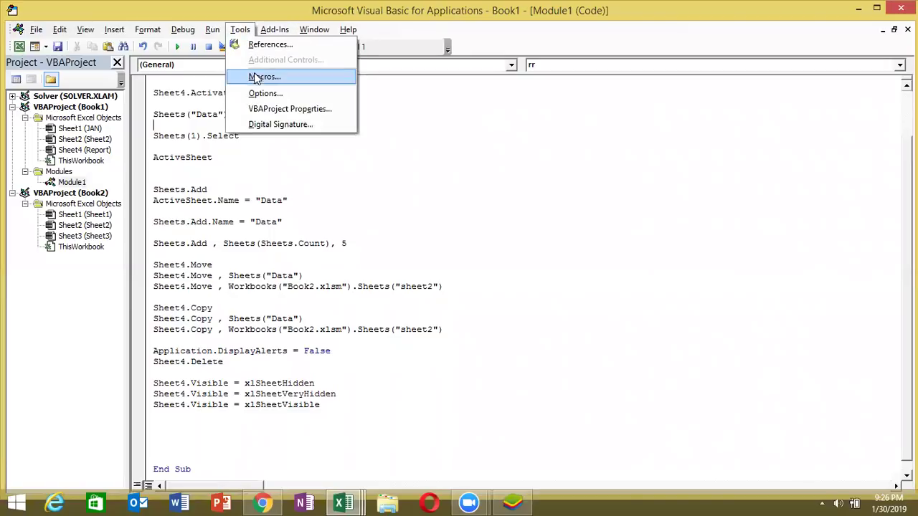
{"action": "left_click", "coordinate": [257, 110]}
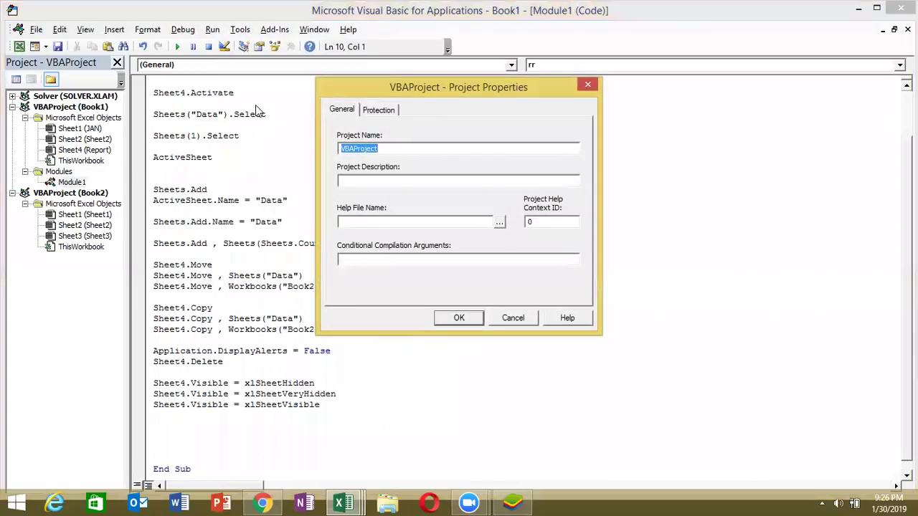
{"action": "left_click", "coordinate": [378, 111]}
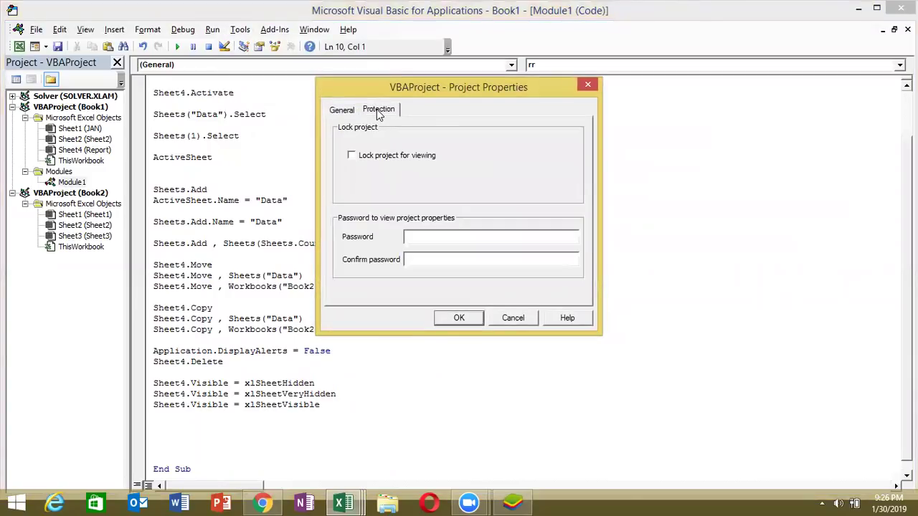
{"action": "left_click", "coordinate": [351, 155]}
- Close the project properties and move to the blank line below the Visible statements
{"action": "key", "text": "Escape"}
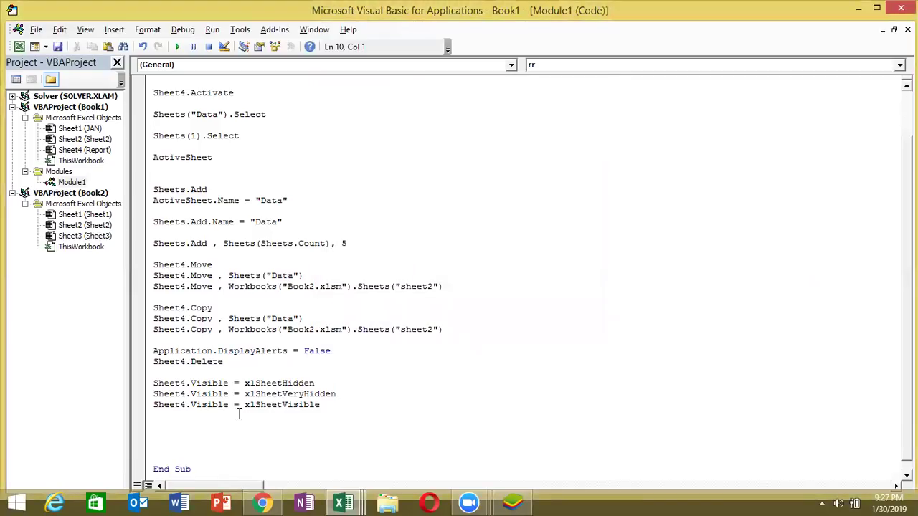
{"action": "left_click", "coordinate": [211, 432]}
{"action": "key", "text": "Down"}
{"action": "key", "text": "Down"}
{"action": "key", "text": "Down"}
{"action": "key", "text": "Up"}
{"action": "key", "text": "Up"}
{"action": "key", "text": "Up"}
{"action": "key", "text": "Up"}
{"action": "key", "text": "Up"}
{"action": "key", "text": "Up"}
{"action": "key", "text": "Up"}
{"action": "key", "text": "Up"}
{"action": "key", "text": "shift+Down"}
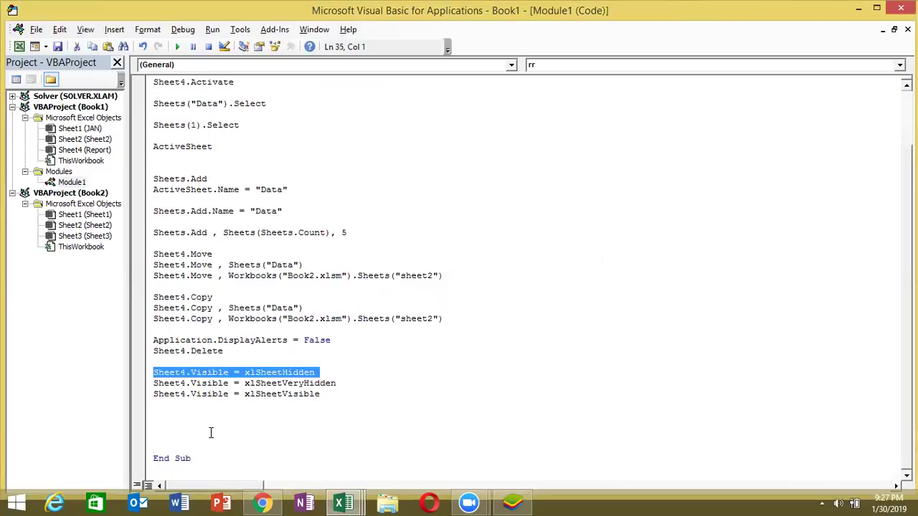
{"action": "key", "text": "Down"}
{"action": "key", "text": "Down"}
{"action": "key", "text": "Down"}
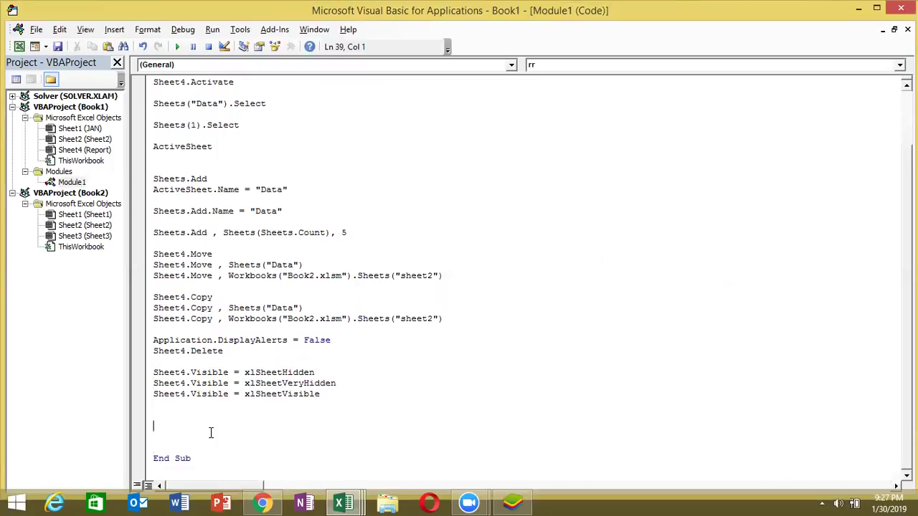
- Start a sheet4.Protect line with a password argument, then switch to Excel
{"action": "type", "text": "sheet4"}
{"action": "type", "text": ".pr"}
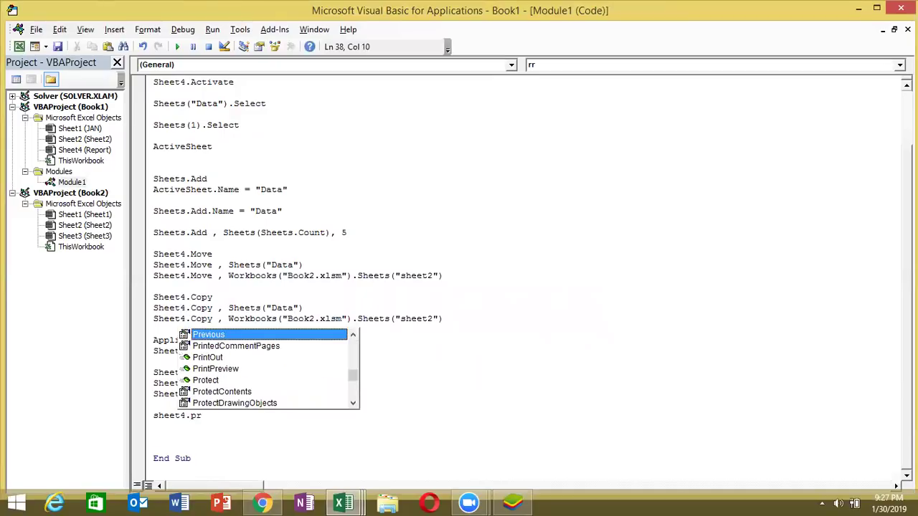
{"action": "key", "text": "Down"}
{"action": "key", "text": "Down"}
{"action": "key", "text": "Down"}
{"action": "key", "text": "Down"}
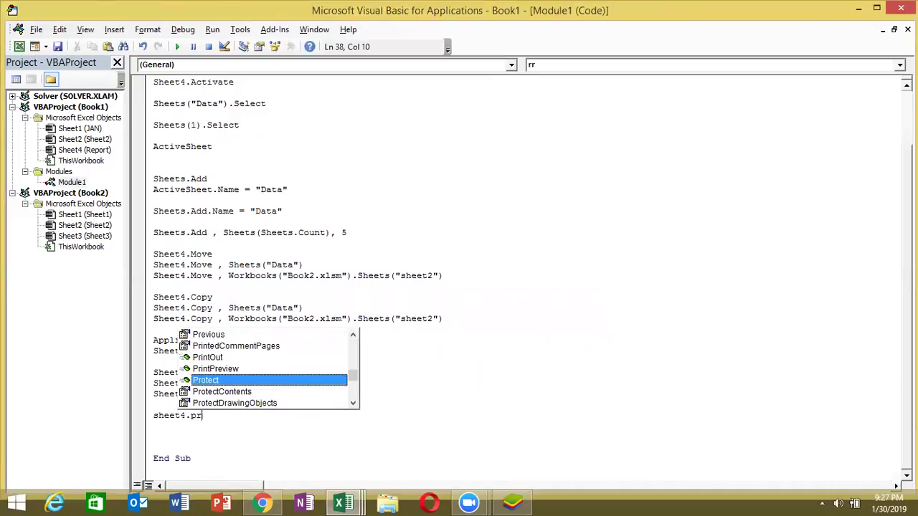
{"action": "key", "text": "Tab"}
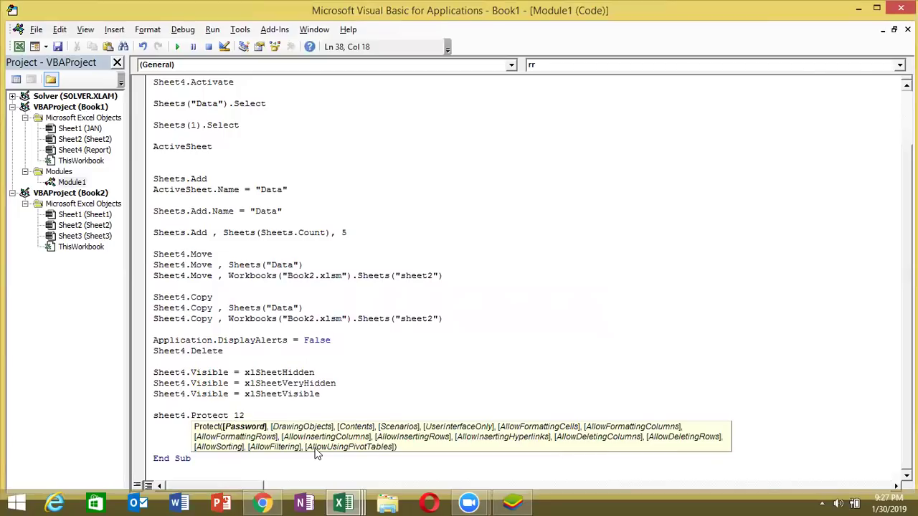
{"action": "key", "text": "alt+F11"}
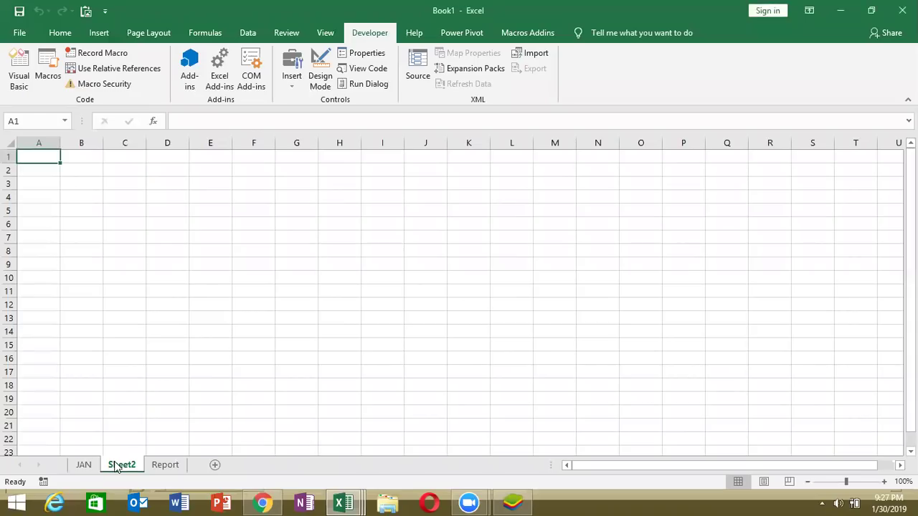
- Review Sheet2's Protect Sheet permission list and close it without protecting, returning to the editor
{"action": "right_click", "coordinate": [116, 466]}
{"action": "left_click", "coordinate": [150, 388]}
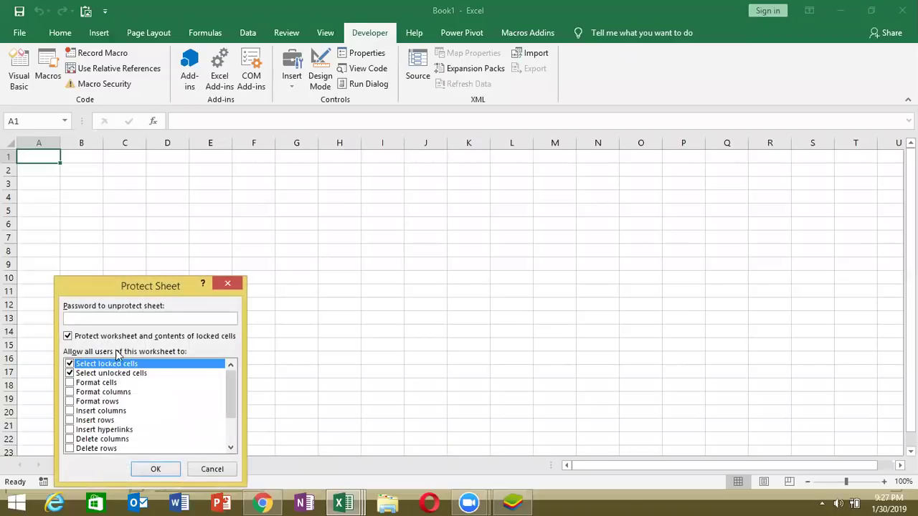
{"action": "mouse_move", "coordinate": [232, 384]}
{"action": "left_mouse_down"}
{"action": "mouse_move", "coordinate": [232, 435]}
{"action": "mouse_move", "coordinate": [233, 373]}
{"action": "left_mouse_up"}
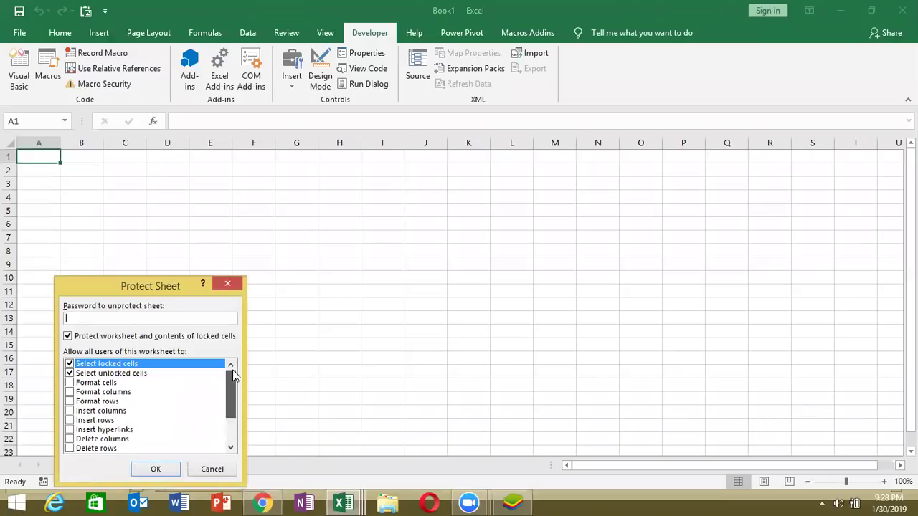
{"action": "mouse_move", "coordinate": [233, 373]}
{"action": "left_mouse_down"}
{"action": "mouse_move", "coordinate": [232, 388]}
{"action": "mouse_move", "coordinate": [224, 373]}
{"action": "left_mouse_up"}
{"action": "left_click_drag", "start_coordinate": [231, 398], "coordinate": [228, 429]}
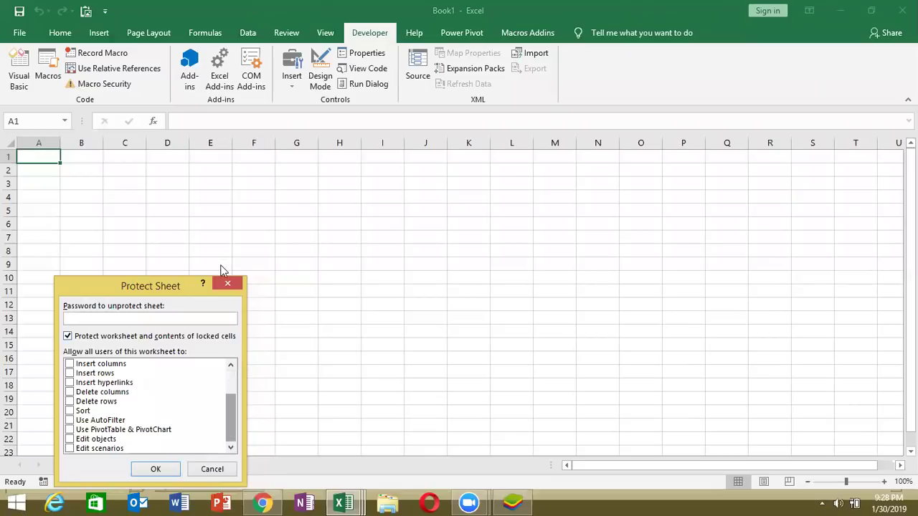
{"action": "left_click", "coordinate": [227, 283]}
{"action": "key", "text": "alt+F11"}
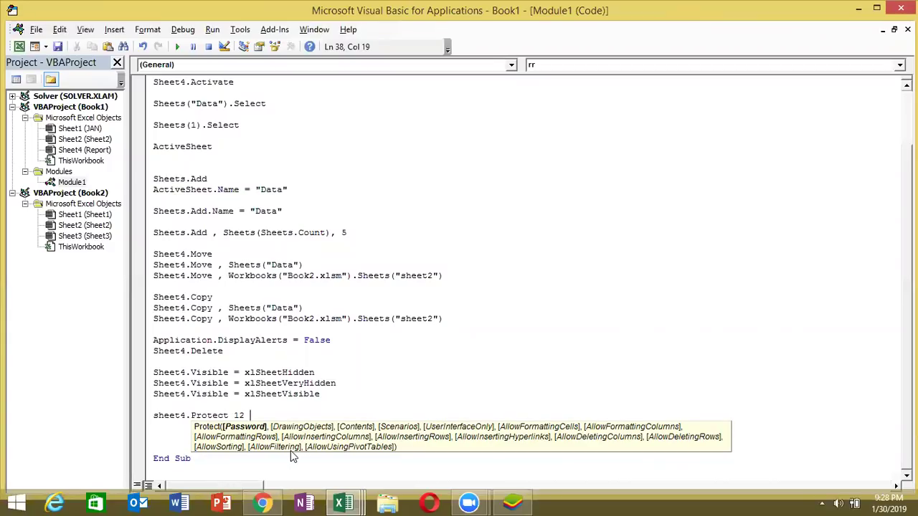
- Finish the positional Protect line with True for filtering, then add Sheet4.Protect with Password and AllowFiltering:=True
{"action": "type", "text": ",,,,,,,,,,,,,,"}
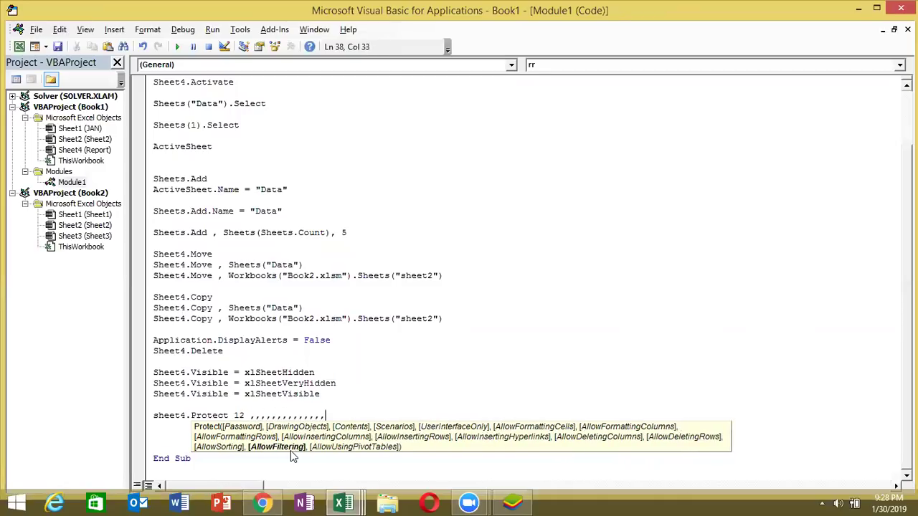
{"action": "type", "text": "t"}
{"action": "type", "text": "rue"}
{"action": "key", "text": "Return"}
{"action": "type", "text": "sheet4"}
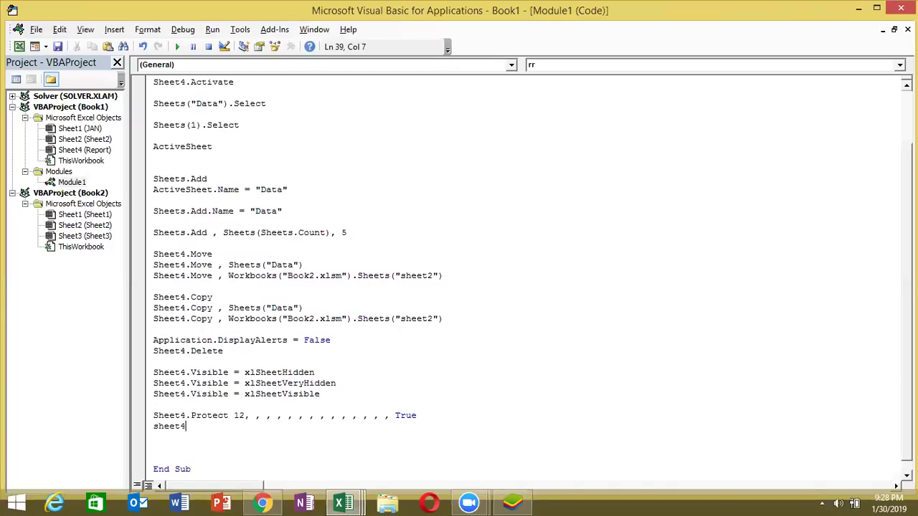
{"action": "type", "text": ".p"}
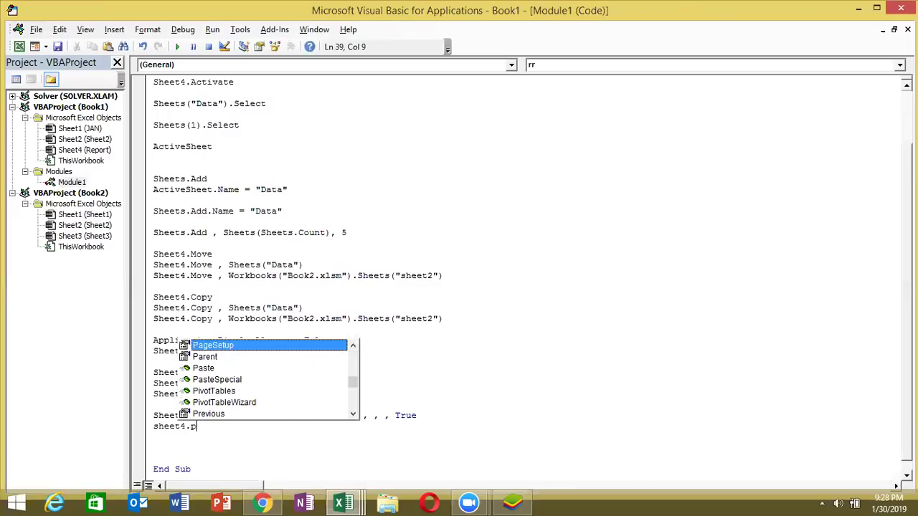
{"action": "type", "text": "r"}
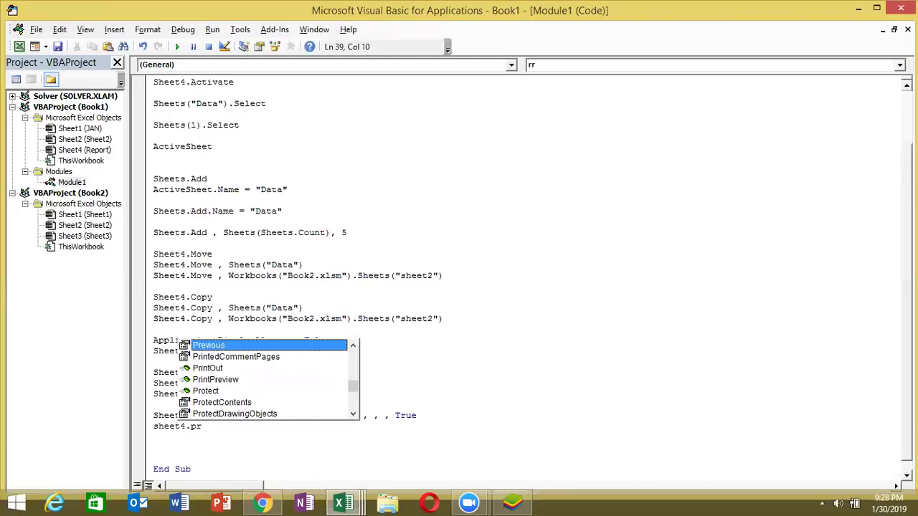
{"action": "key", "text": "Down"}
{"action": "key", "text": "Down"}
{"action": "key", "text": "Down"}
{"action": "key", "text": "Down"}
{"action": "key", "text": "Tab"}
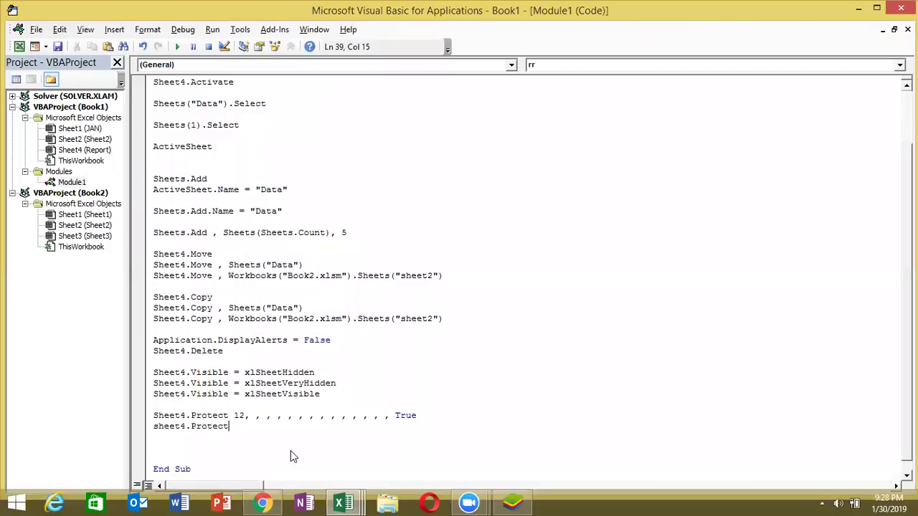
{"action": "type", "text": "pass"}
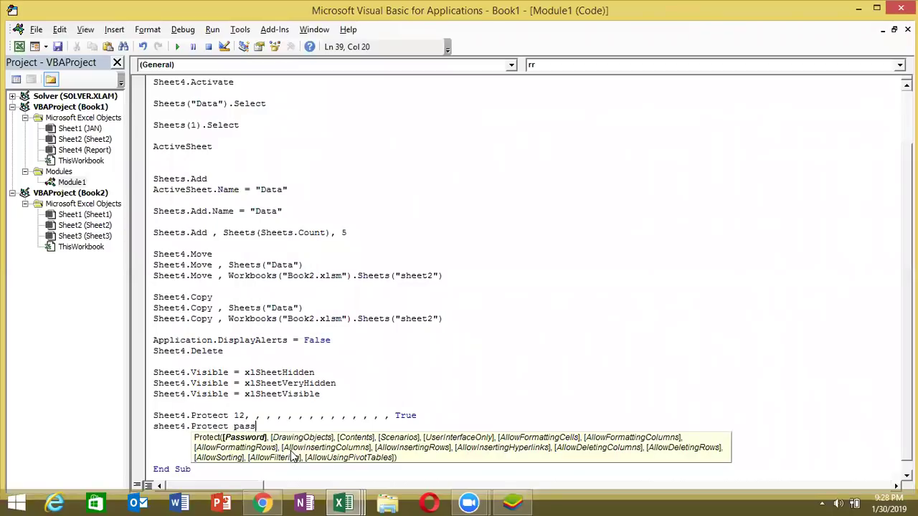
{"action": "type", "text": "word"}
{"action": "type", "text": ":="}
{"action": "type", "text": ",a"}
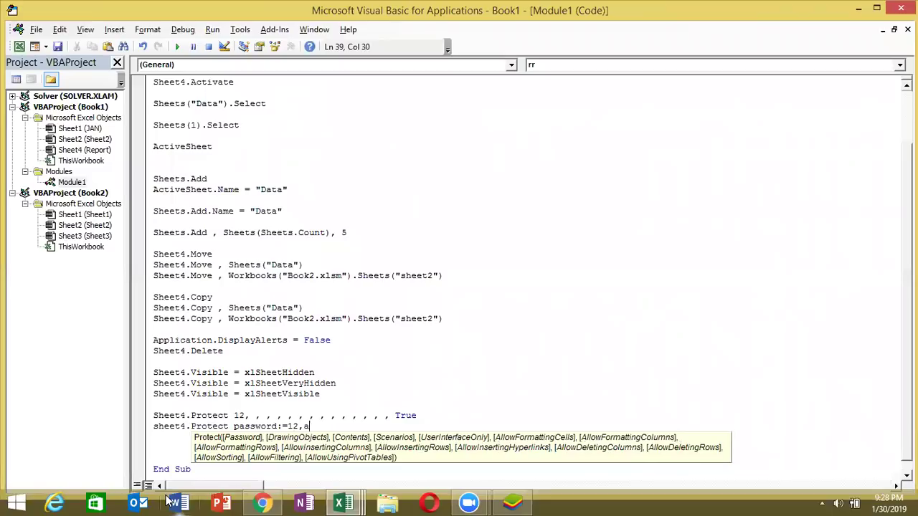
{"action": "type", "text": "llowfiltering"}
{"action": "type", "text": ":="}
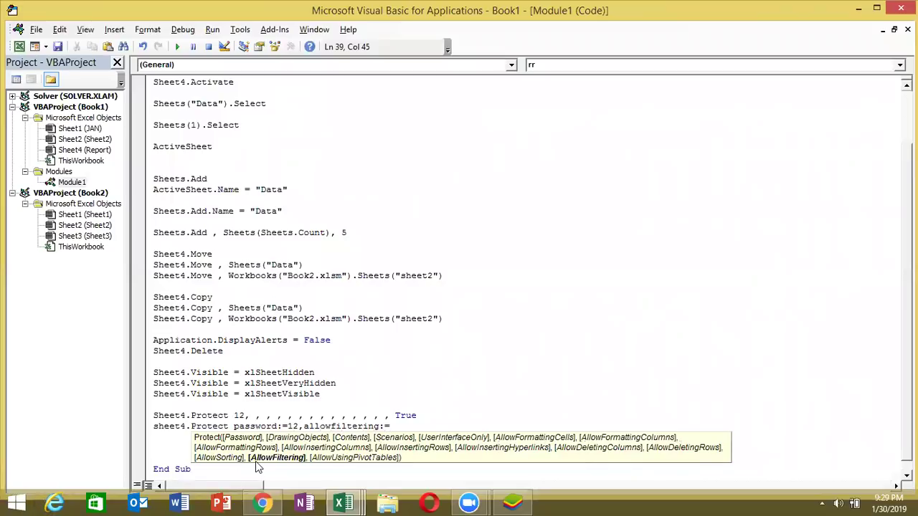
{"action": "type", "text": "true"}
{"action": "left_click", "coordinate": [181, 447]}
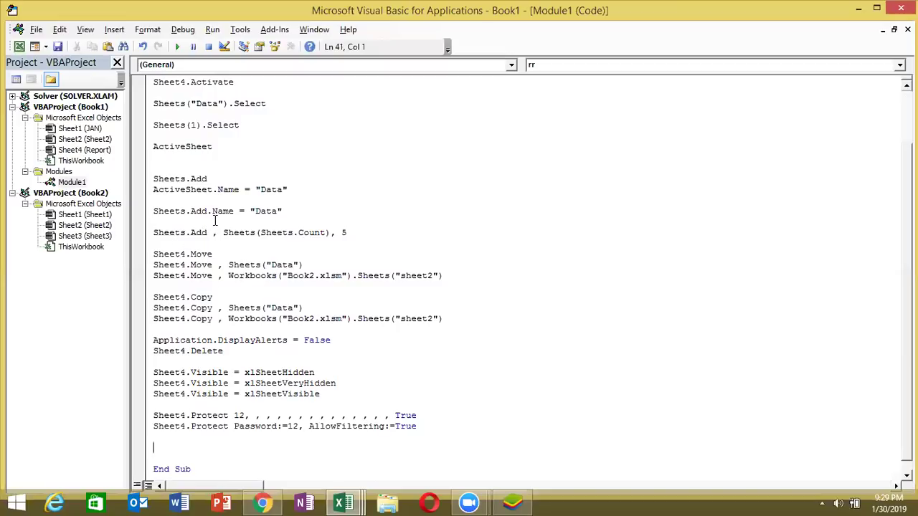
- Insert Sheets.Add after:=Sheets(5) beneath the Sheets.Add , Sheets(Sheets.Count), 5 line
{"action": "left_click", "coordinate": [185, 246]}
{"action": "key", "text": "Return"}
{"action": "key", "text": "Up"}
{"action": "type", "text": "sheets"}
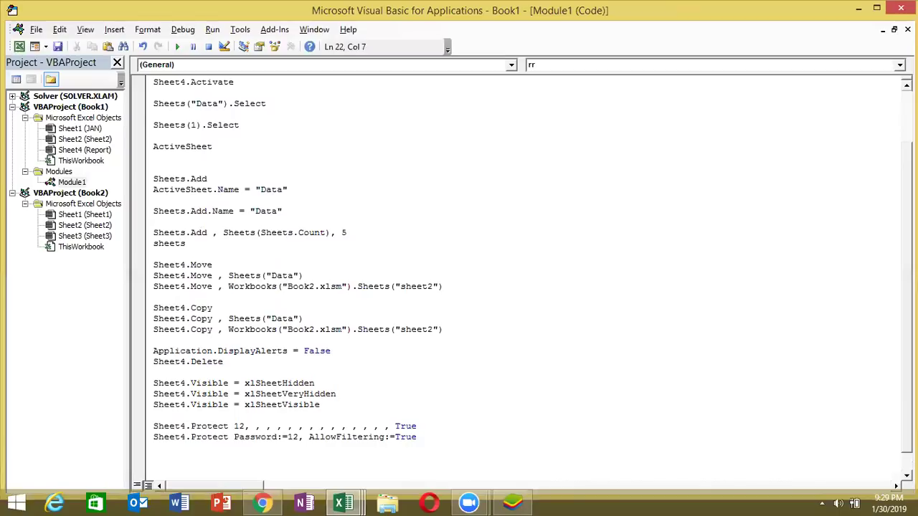
{"action": "type", "text": "."}
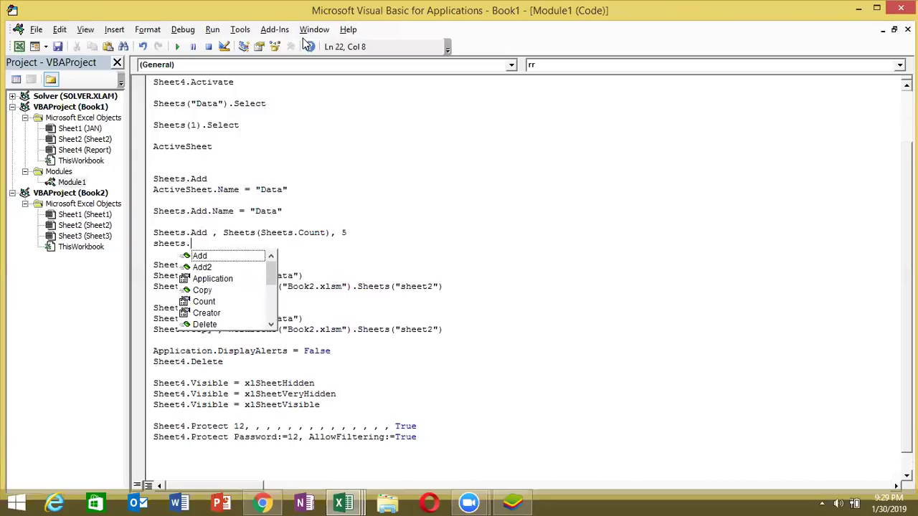
{"action": "key", "text": "Escape"}
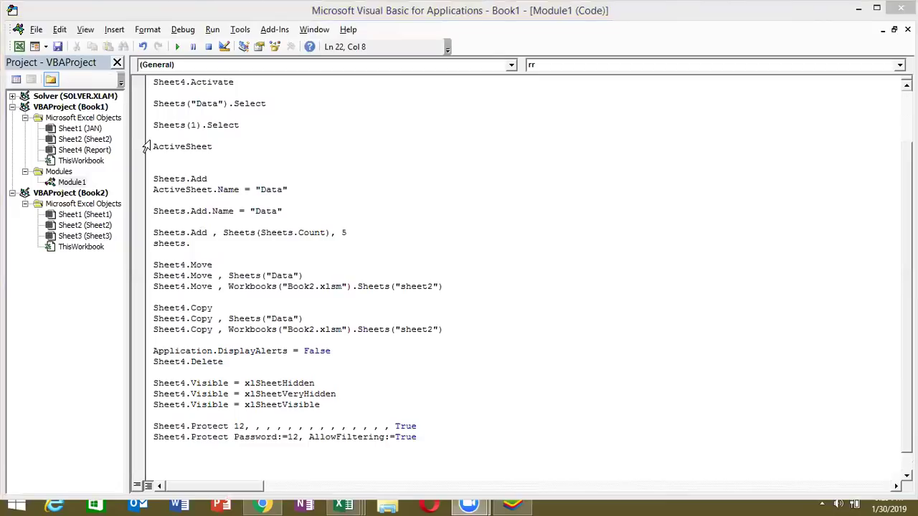
{"action": "key", "text": "BackSpace"}
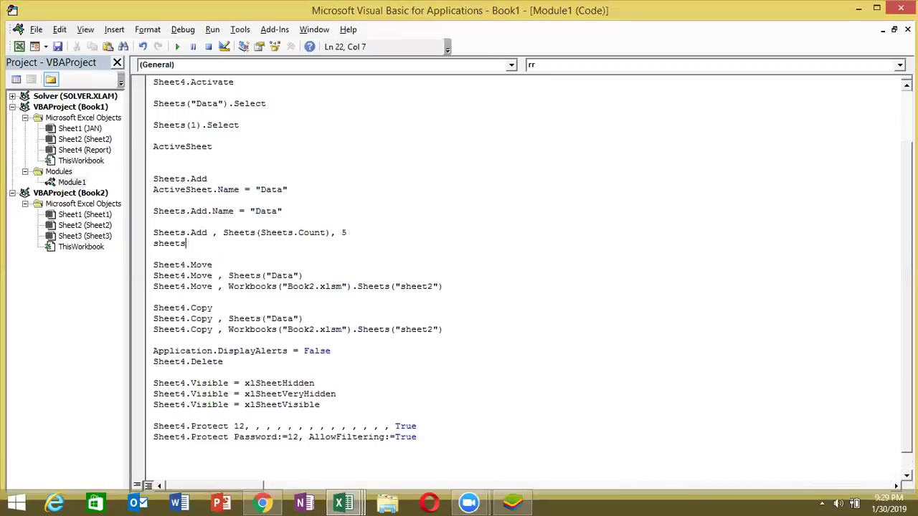
{"action": "type", "text": "."}
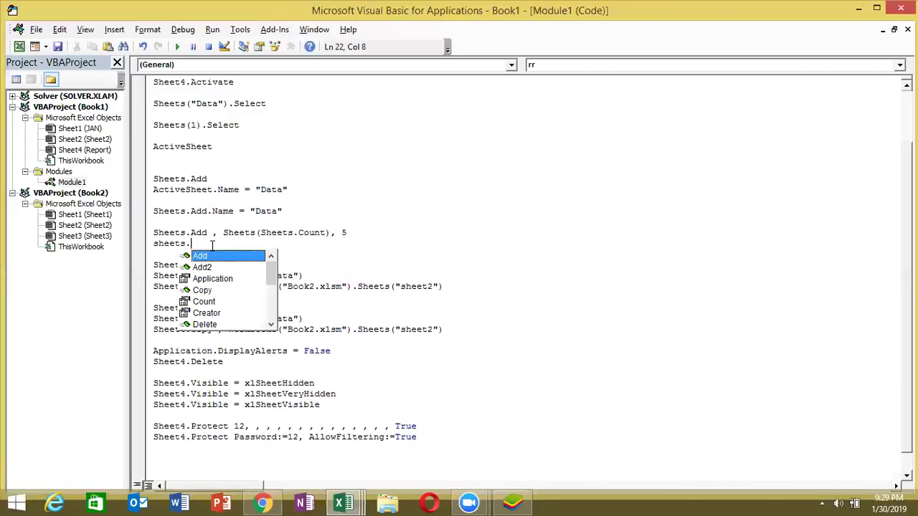
{"action": "key", "text": "Tab"}
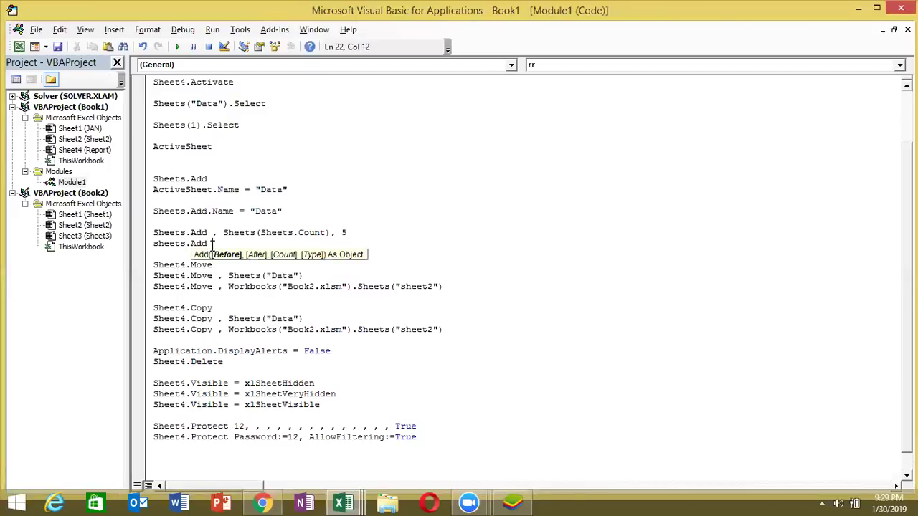
{"action": "type", "text": "after"}
{"action": "type", "text": ":="}
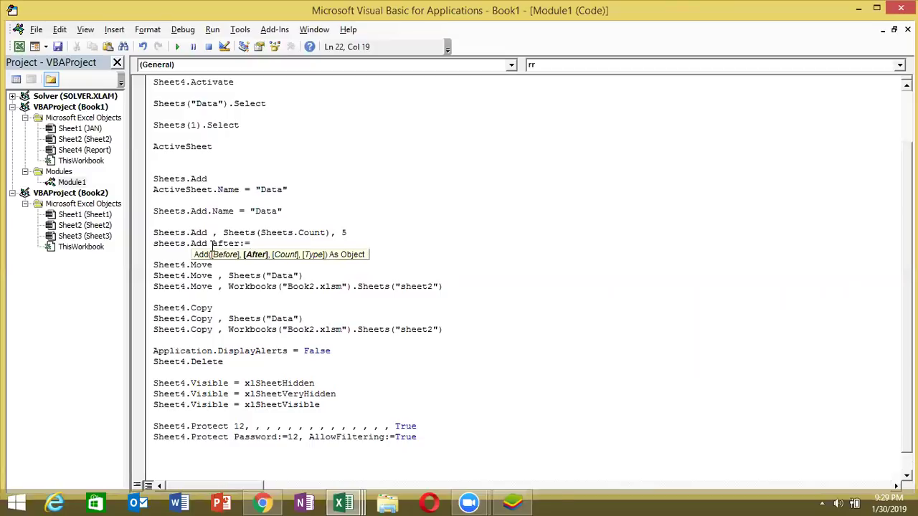
{"action": "type", "text": "sheet"}
{"action": "type", "text": "s"}
{"action": "type", "text": "(\""}
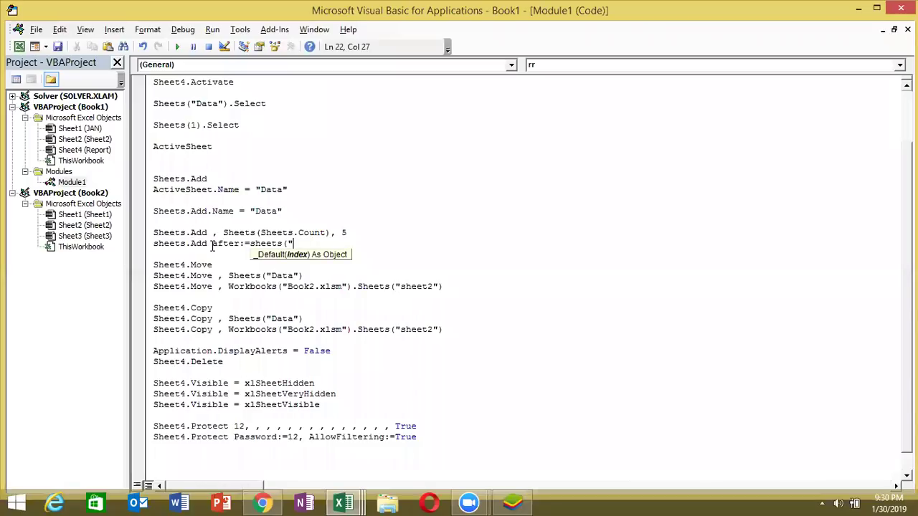
{"action": "type", "text": ")"}
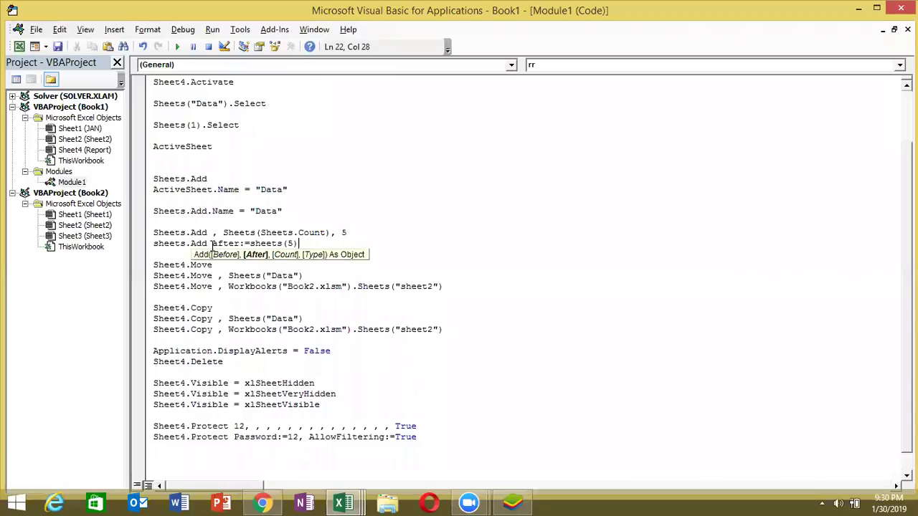
{"action": "left_click", "coordinate": [209, 276]}
- Add a Sheet4.Unprotect line with the sheet password below the Protect lines
{"action": "left_click", "coordinate": [169, 450]}
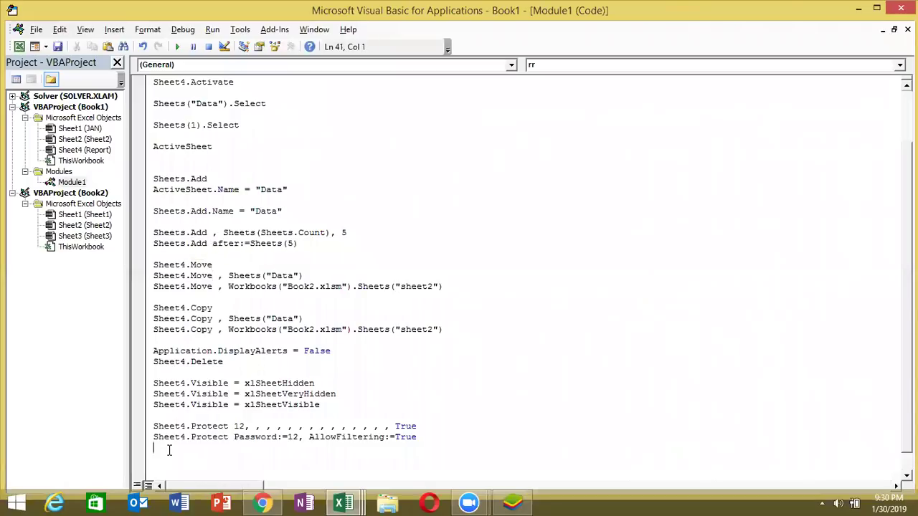
{"action": "key", "text": "Down"}
{"action": "key", "text": "Down"}
{"action": "key", "text": "Down"}
{"action": "key", "text": "Down"}
{"action": "key", "text": "Up"}
{"action": "key", "text": "Up"}
{"action": "key", "text": "Up"}
{"action": "key", "text": "Up"}
{"action": "key", "text": "Return"}
{"action": "type", "text": "sheet4"}
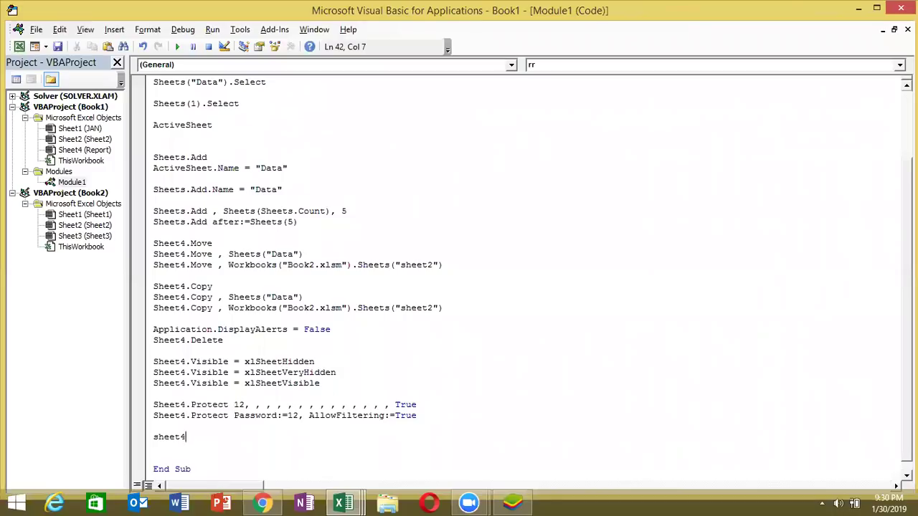
{"action": "type", "text": ".un"}
{"action": "key", "text": "Tab"}
{"action": "key", "text": "Return"}
{"action": "key", "text": "BackSpace"}
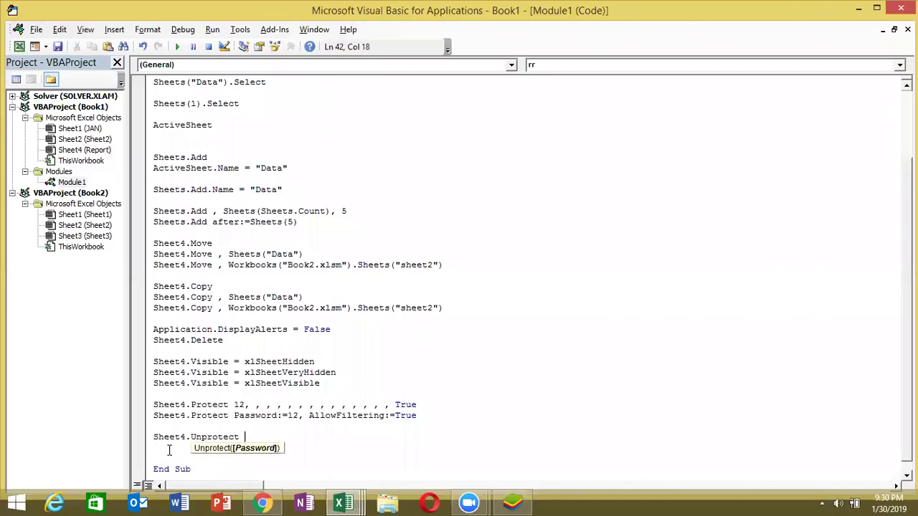
- Insert blank lines between the Unprotect line and End Sub
{"action": "key", "text": "Return"}
{"action": "key", "text": "Return"}
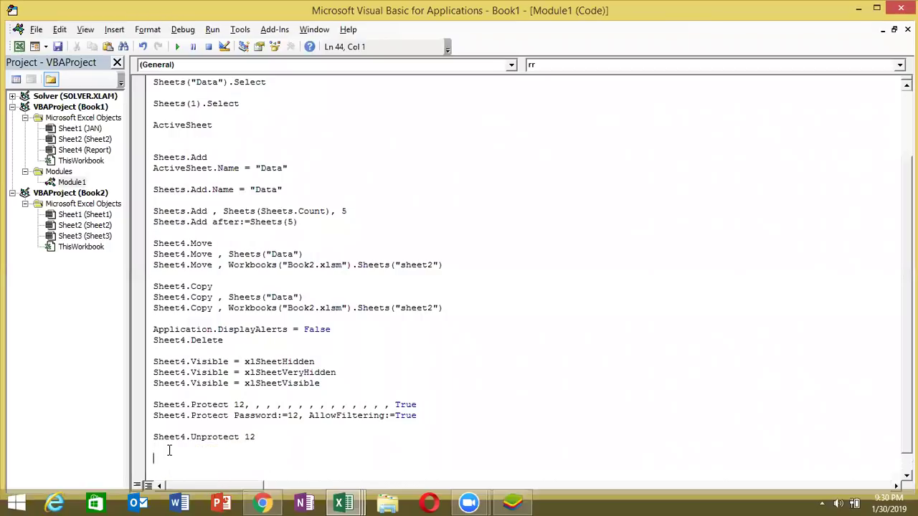
{"action": "key", "text": "Return"}
{"action": "key", "text": "Down"}
{"action": "key", "text": "Down"}
{"action": "key", "text": "Up"}
{"action": "key", "text": "Up"}
{"action": "key", "text": "Return"}
{"action": "key", "text": "Up"}
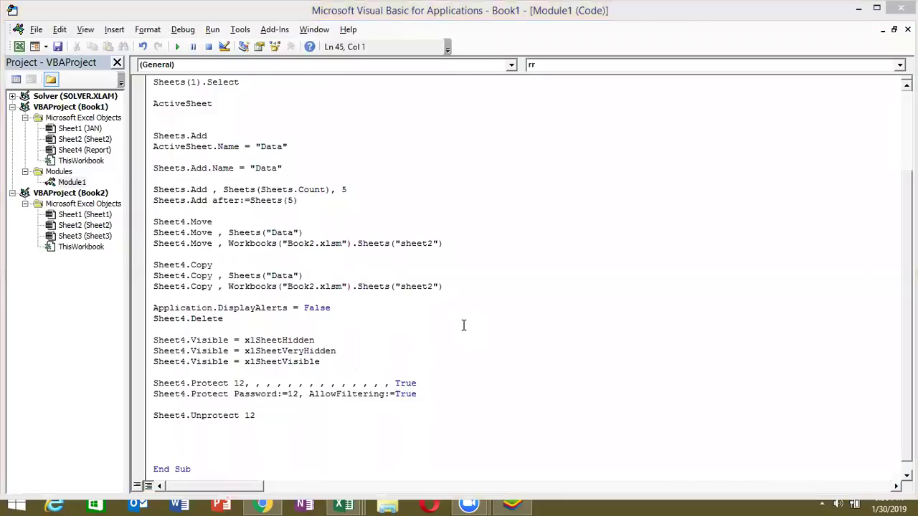
{"action": "key", "text": "Up"}
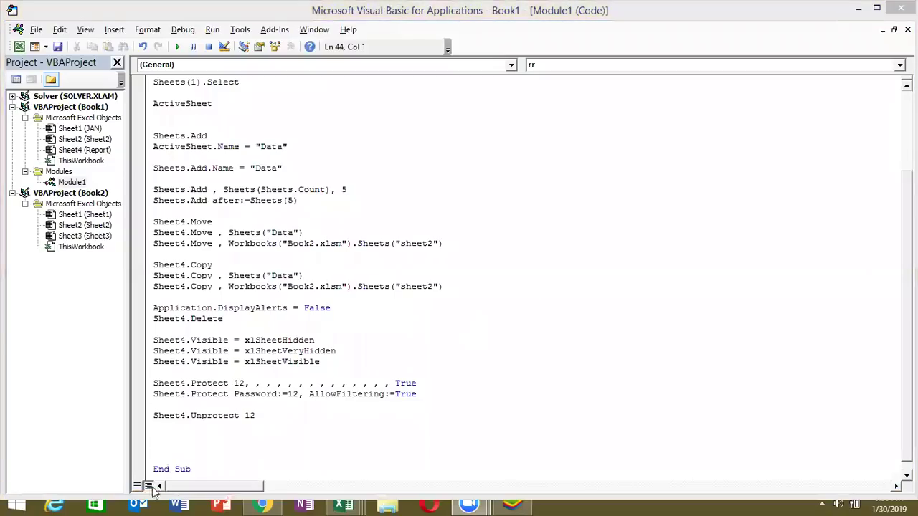
{"action": "key", "text": "alt+Tab"}
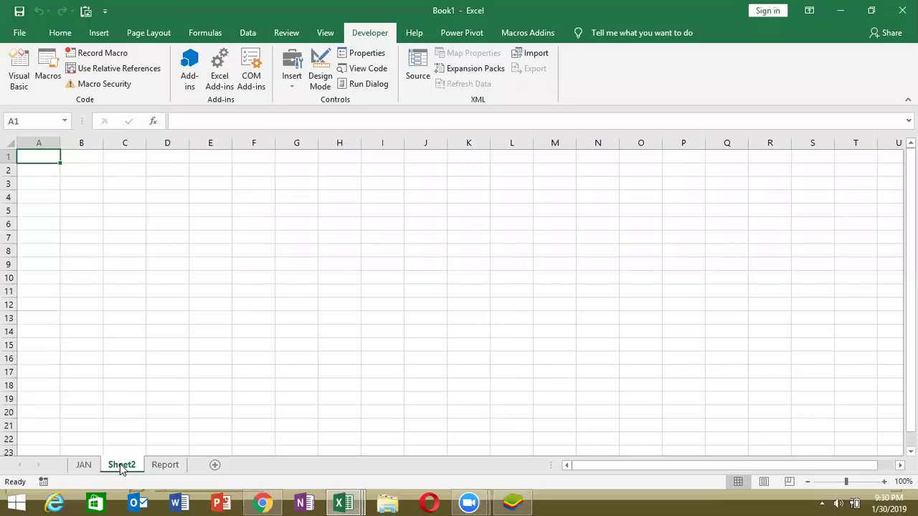
{"action": "right_click", "coordinate": [126, 466]}
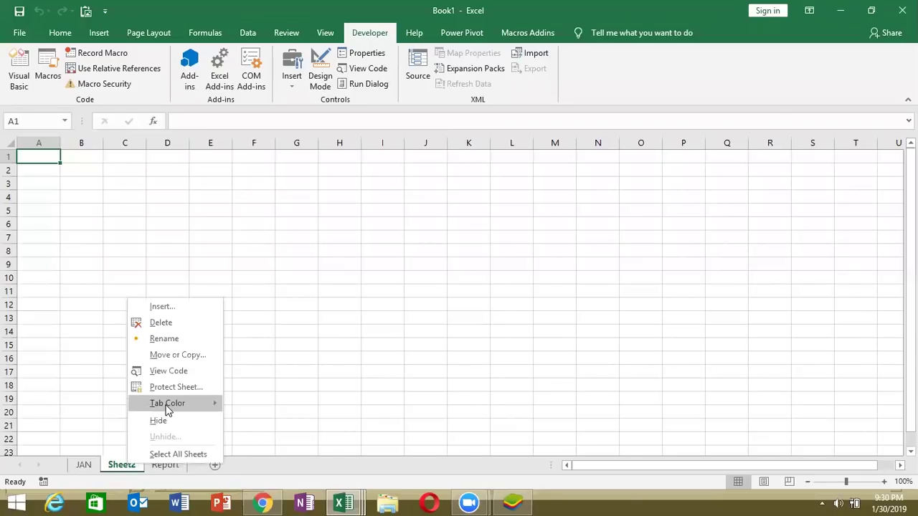
{"action": "mouse_move", "coordinate": [167, 409]}
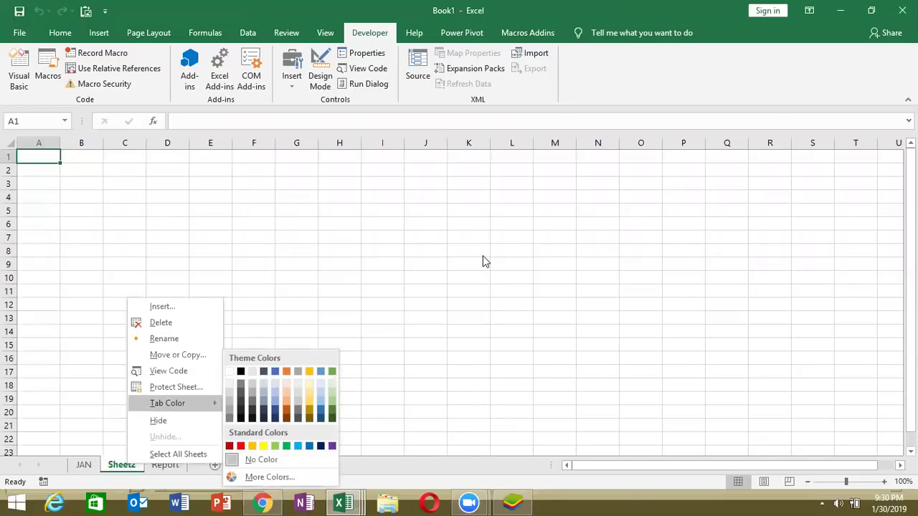
{"action": "key", "text": "alt+Tab"}
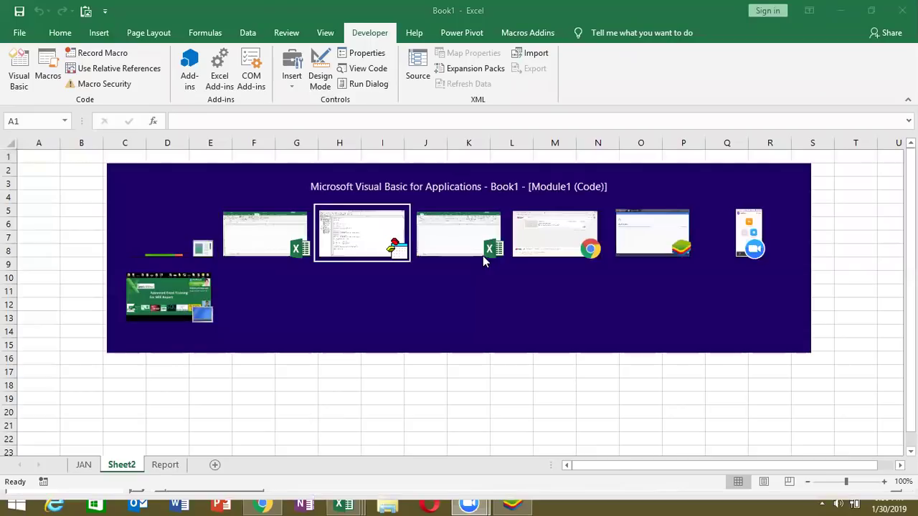
{"action": "type", "text": "ra"}
{"action": "key", "text": "BackSpace"}
{"action": "key", "text": "BackSpace"}
{"action": "type", "text": "sheet4."}
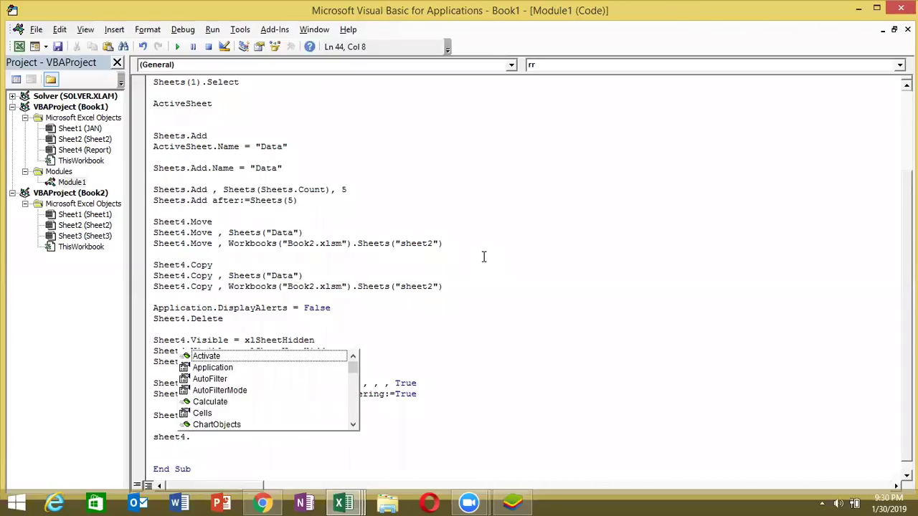
{"action": "type", "text": "r"}
- Write the line Sheet4.Tab.Color = vbRed
{"action": "key", "text": "BackSpace"}
{"action": "type", "text": "t4.Ta"}
{"action": "key", "text": "Tab"}
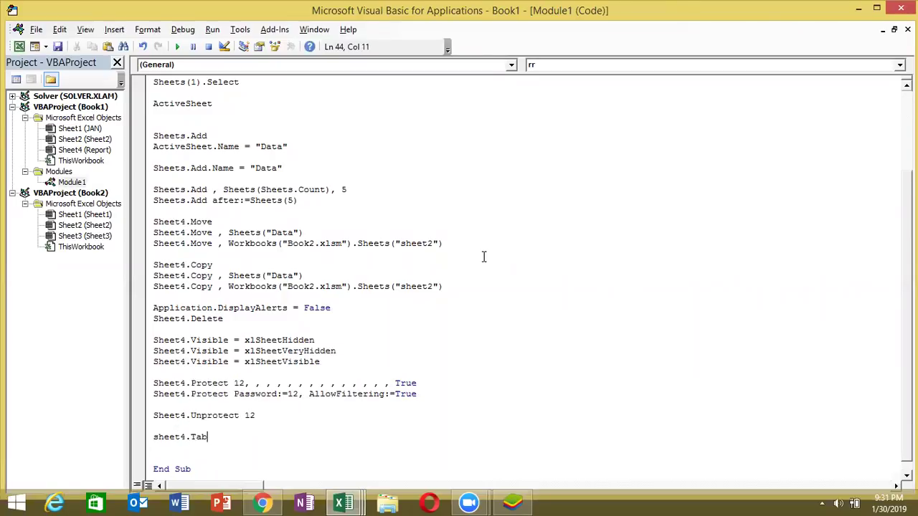
{"action": "type", "text": ".co"}
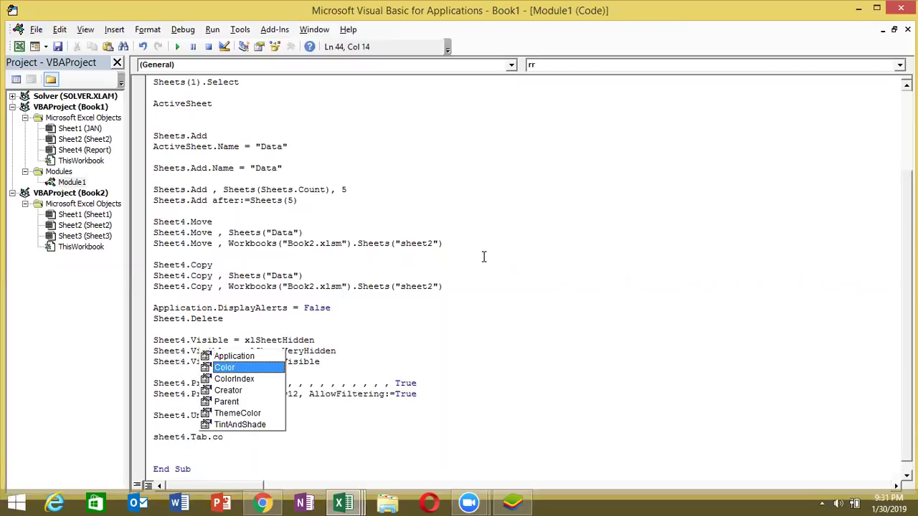
{"action": "key", "text": "Tab"}
{"action": "type", "text": "="}
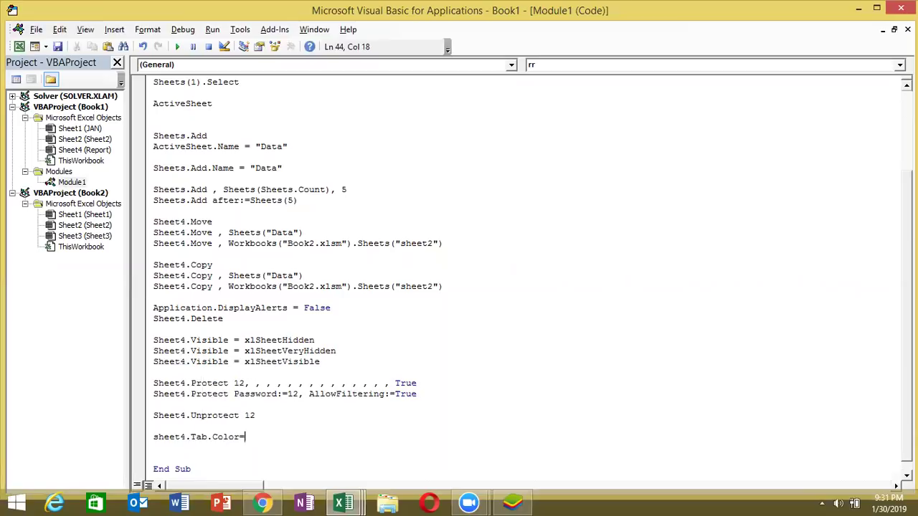
{"action": "type", "text": "vbred"}
{"action": "key", "text": "Return"}
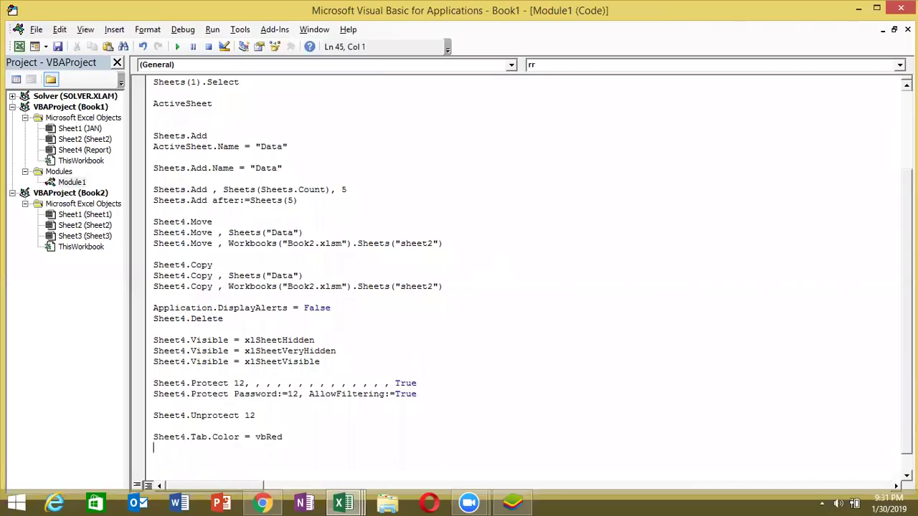
- Add a Sheet4.Tab.ColorIndex line, initially set to 65
{"action": "type", "text": "shee"}
{"action": "type", "text": "t4"}
{"action": "type", "text": ".co"}
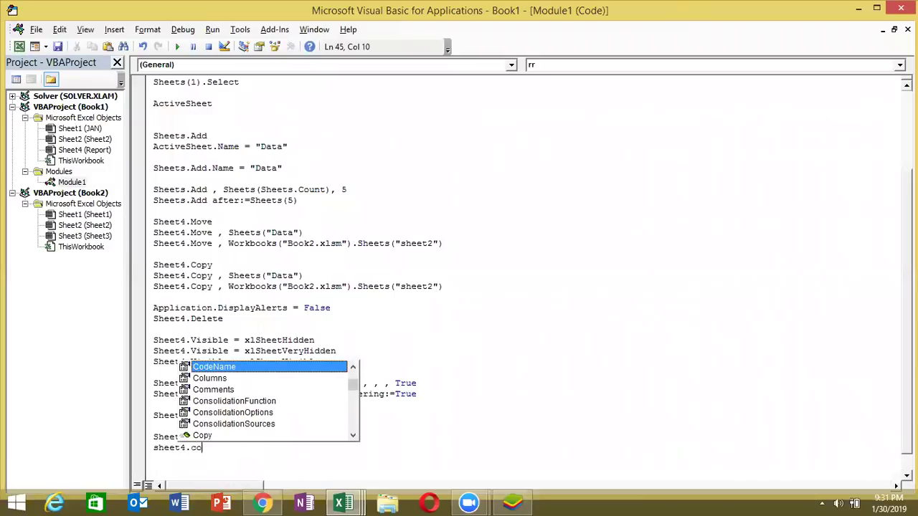
{"action": "type", "text": "lo"}
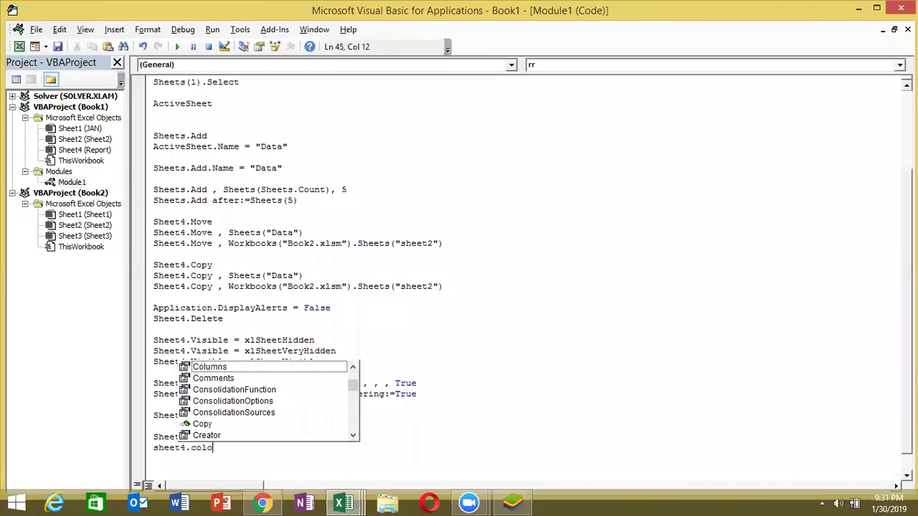
{"action": "key", "text": "BackSpace"}
{"action": "key", "text": "BackSpace"}
{"action": "key", "text": "BackSpace"}
{"action": "key", "text": "BackSpace"}
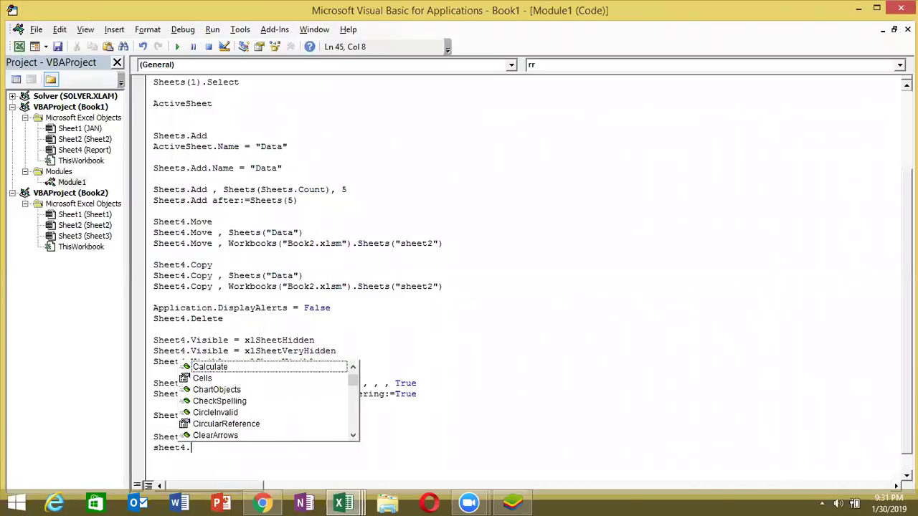
{"action": "type", "text": "ta"}
{"action": "key", "text": "Tab"}
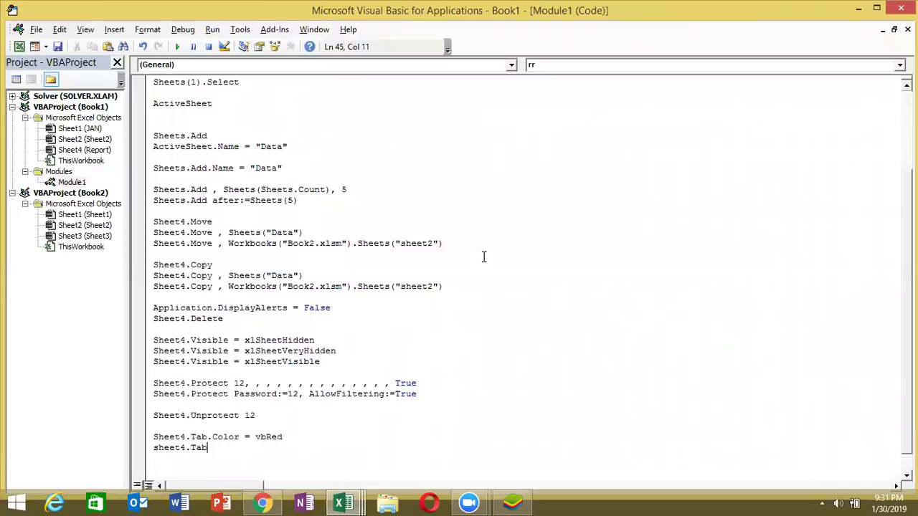
{"action": "type", "text": ".co"}
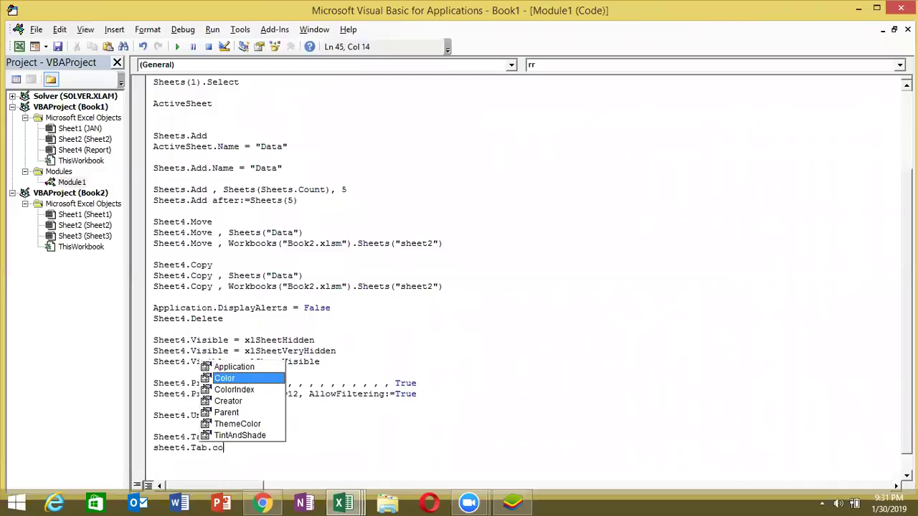
{"action": "key", "text": "Down"}
{"action": "key", "text": "Tab"}
{"action": "type", "text": "= "}
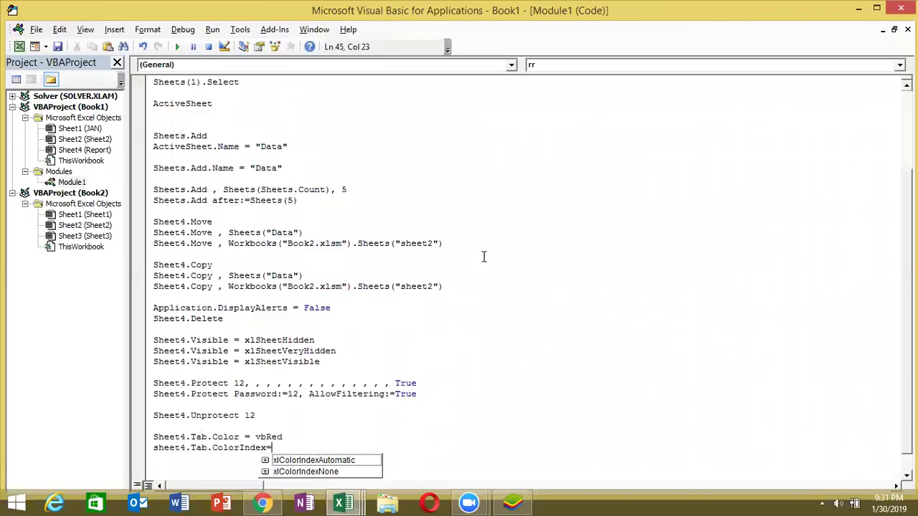
{"action": "type", "text": "65"}
{"action": "key", "text": "Return"}
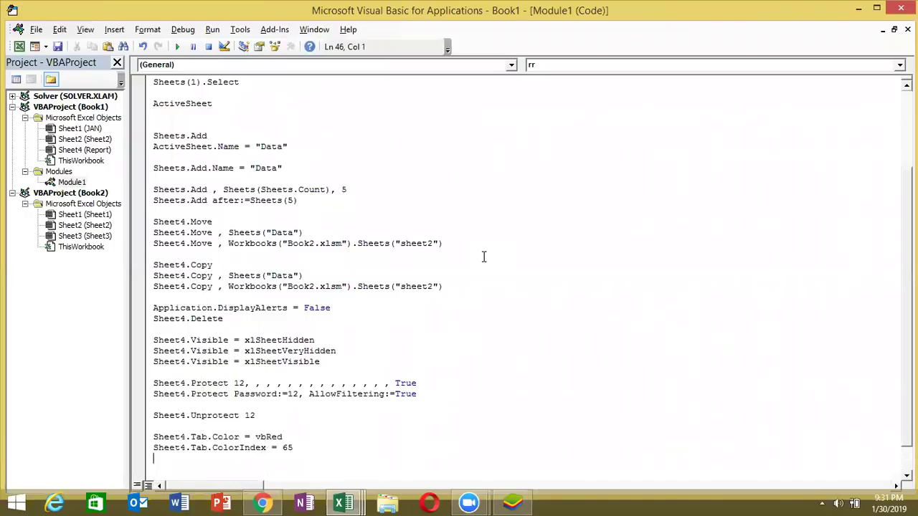
- Add the line Sheet4.Tab.Color = RGB(65,36,85)
{"action": "type", "text": "sheet"}
{"action": "type", "text": "4."}
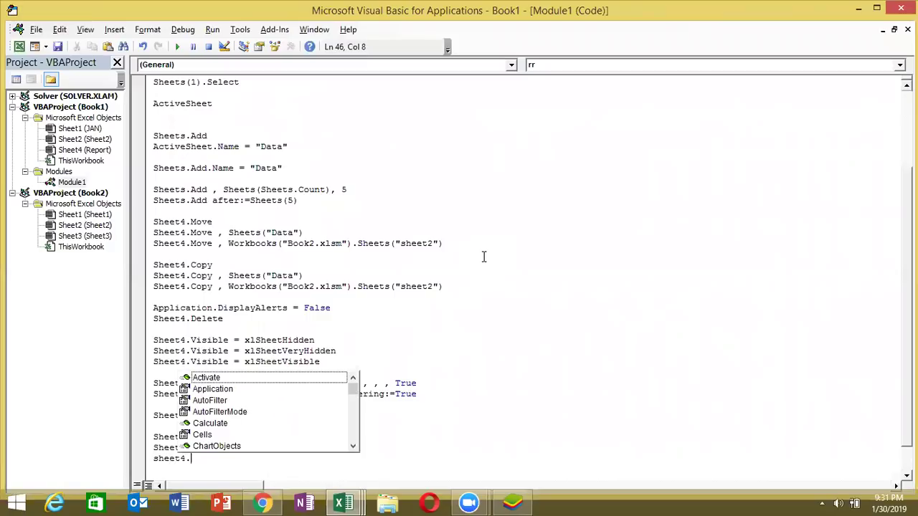
{"action": "type", "text": "tab"}
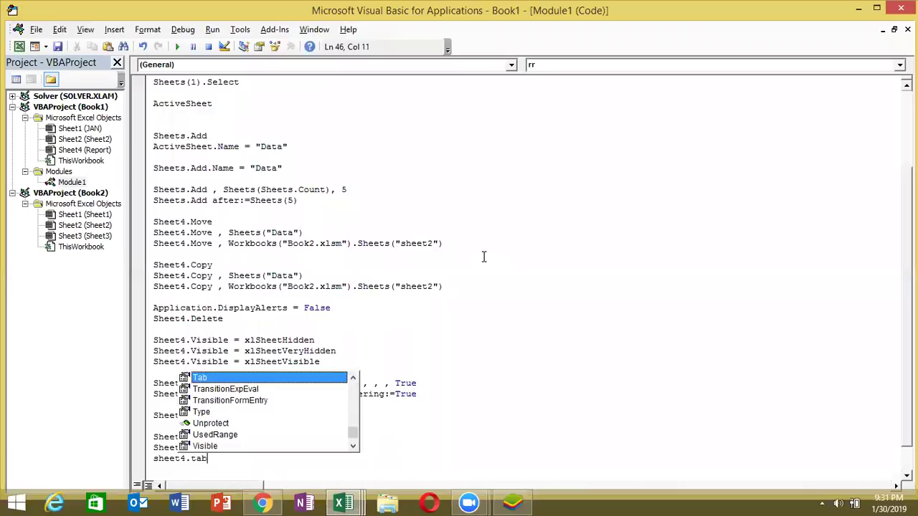
{"action": "key", "text": "Tab"}
{"action": "type", "text": ".co"}
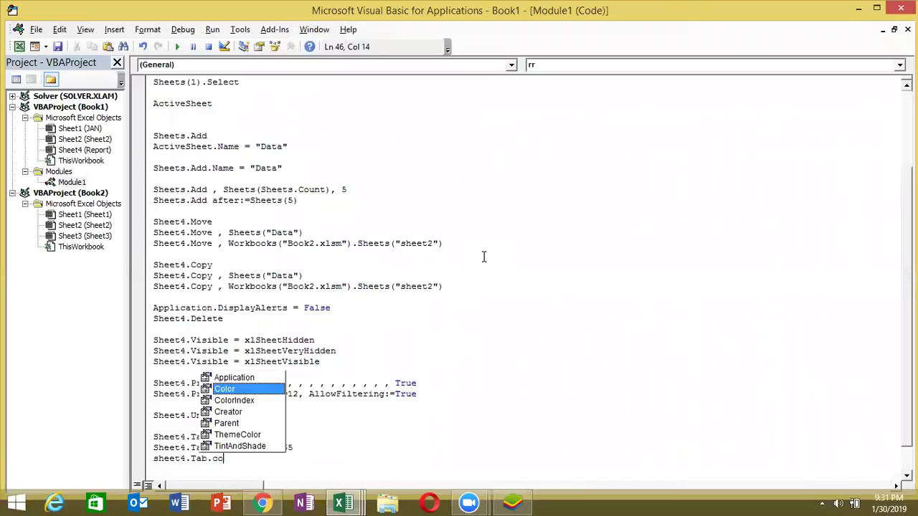
{"action": "key", "text": "Tab"}
{"action": "type", "text": "=rgb"}
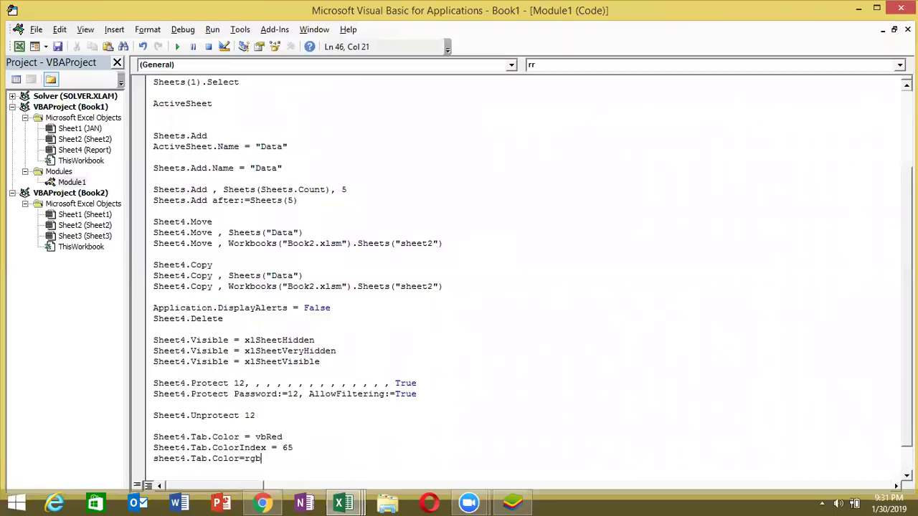
{"action": "type", "text": "(65"}
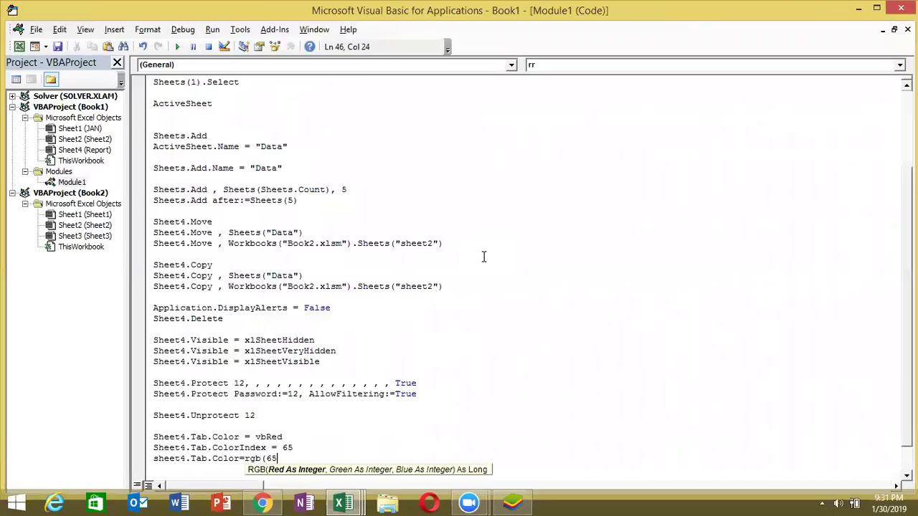
{"action": "type", "text": ",36"}
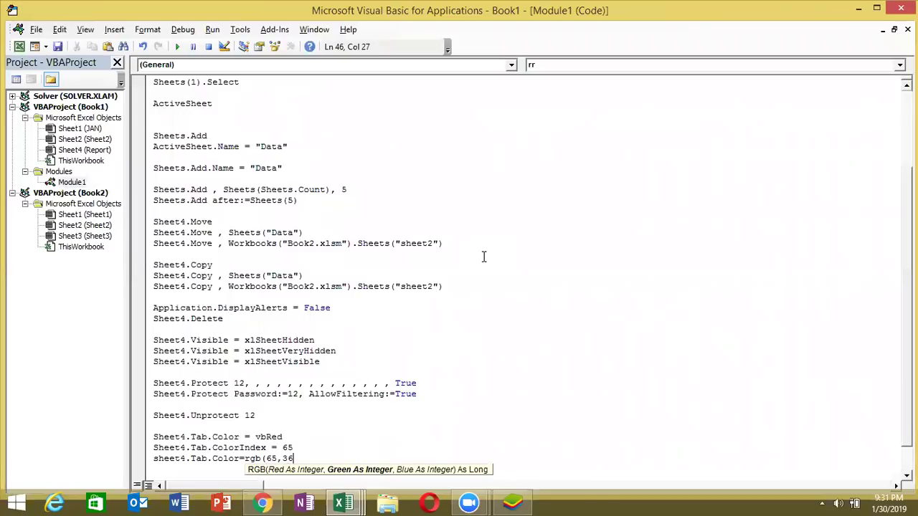
{"action": "type", "text": ",85"}
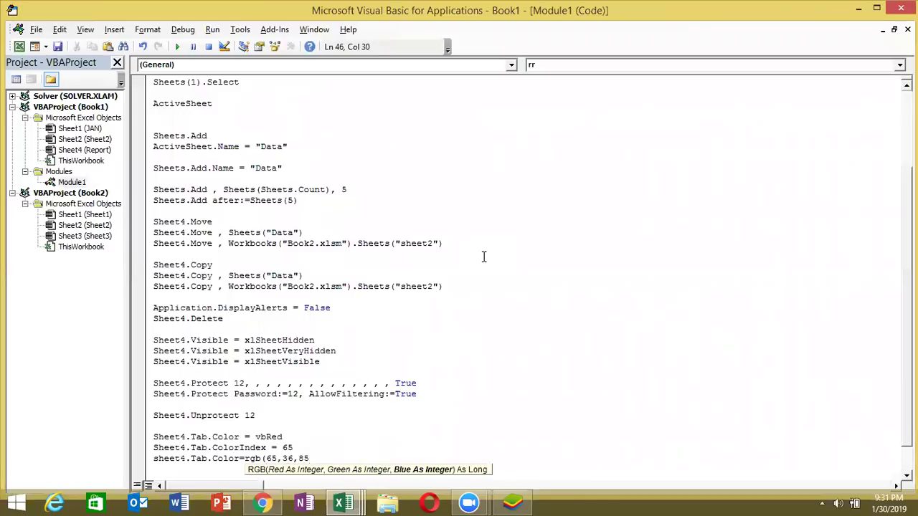
{"action": "type", "text": ")"}
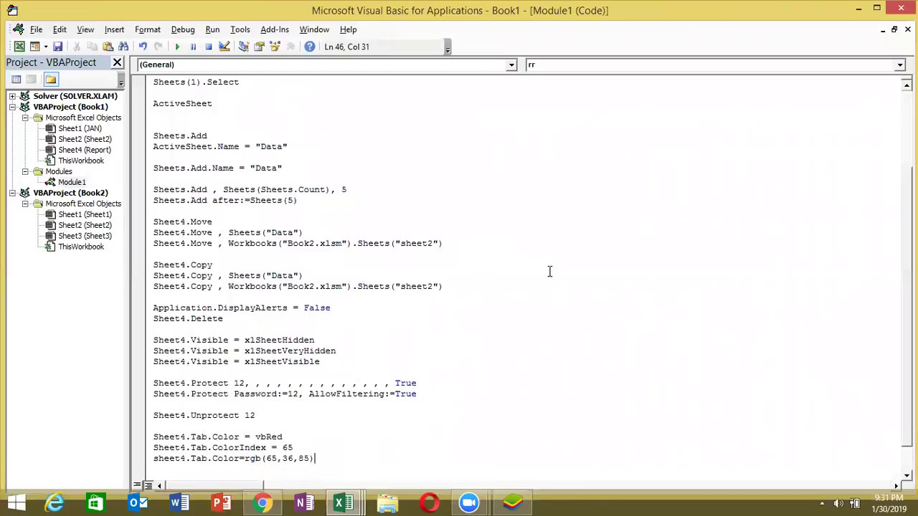
- Change the ColorIndex value from 65 to 5
{"action": "left_click", "coordinate": [271, 458]}
{"action": "double_click", "coordinate": [287, 448]}
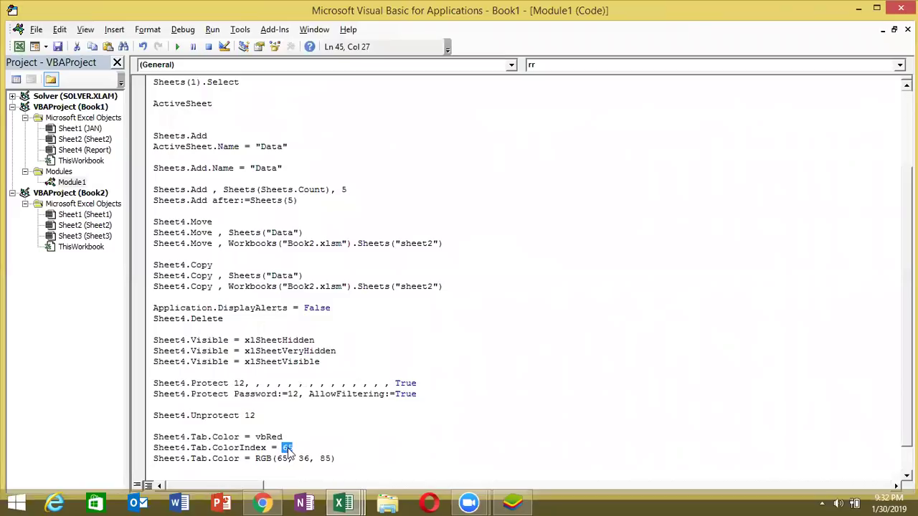
{"action": "type", "text": "52"}
{"action": "key", "text": "BackSpace"}
{"action": "key", "text": "BackSpace"}
{"action": "type", "text": "0"}
{"action": "key", "text": "BackSpace"}
{"action": "type", "text": "5"}
{"action": "left_click", "coordinate": [305, 469]}
- Fill cell A1 on Sheet2 in Excel with light blue
{"action": "left_click", "coordinate": [334, 459]}
{"action": "double_click", "coordinate": [262, 460]}
{"action": "key", "text": "alt+Tab"}
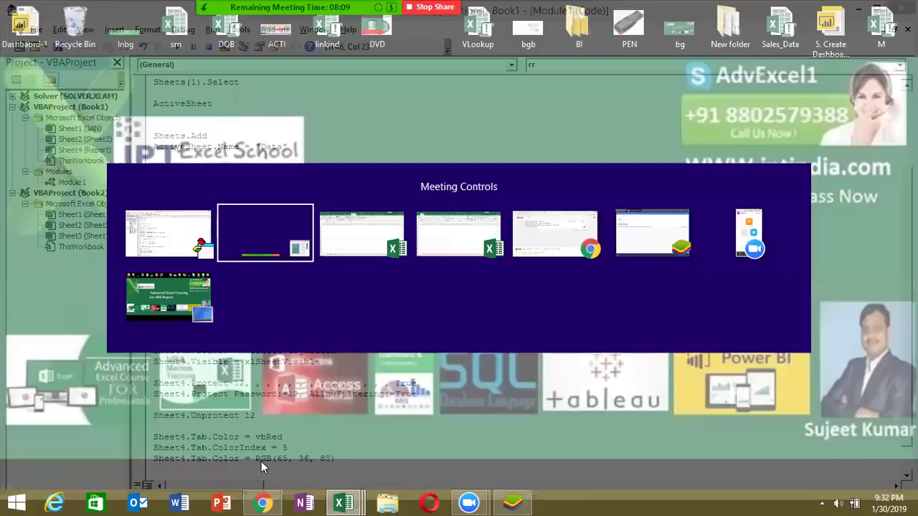
{"action": "key", "text": "Tab"}
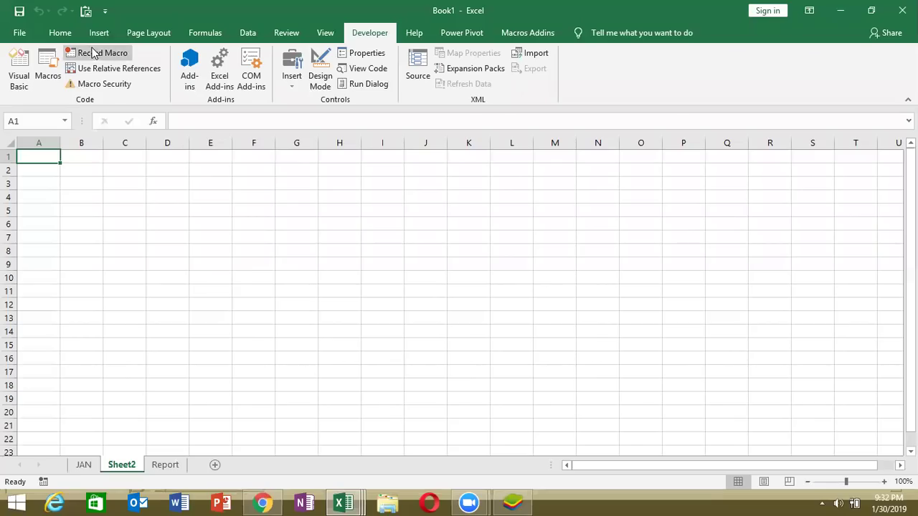
{"action": "left_click", "coordinate": [60, 33]}
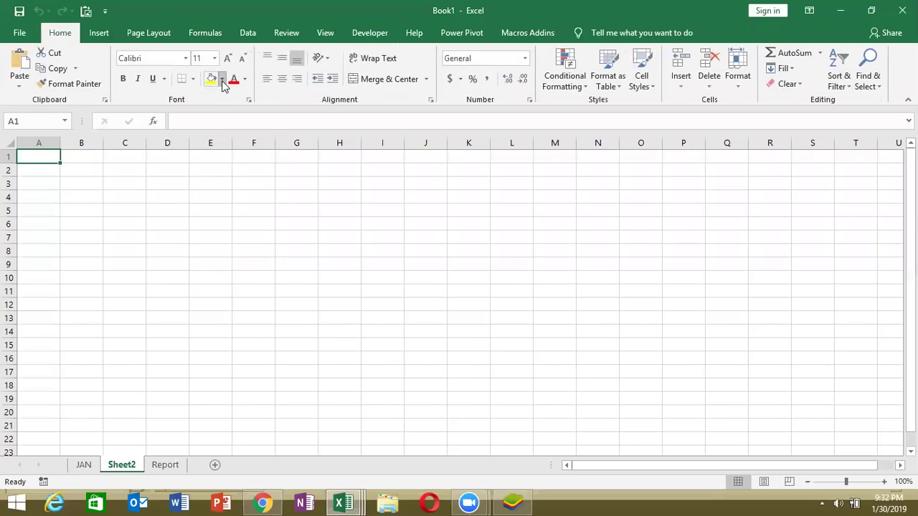
{"action": "left_click", "coordinate": [222, 78]}
{"action": "left_click", "coordinate": [281, 184]}
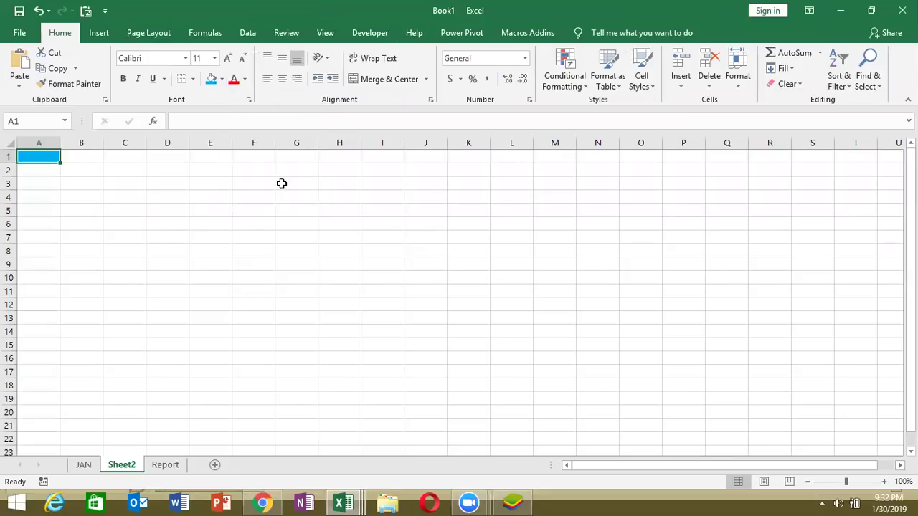
- Read the light blue's RGB values 0, 176, 240 under More Colors, then return to the VBA editor
{"action": "left_click", "coordinate": [222, 80]}
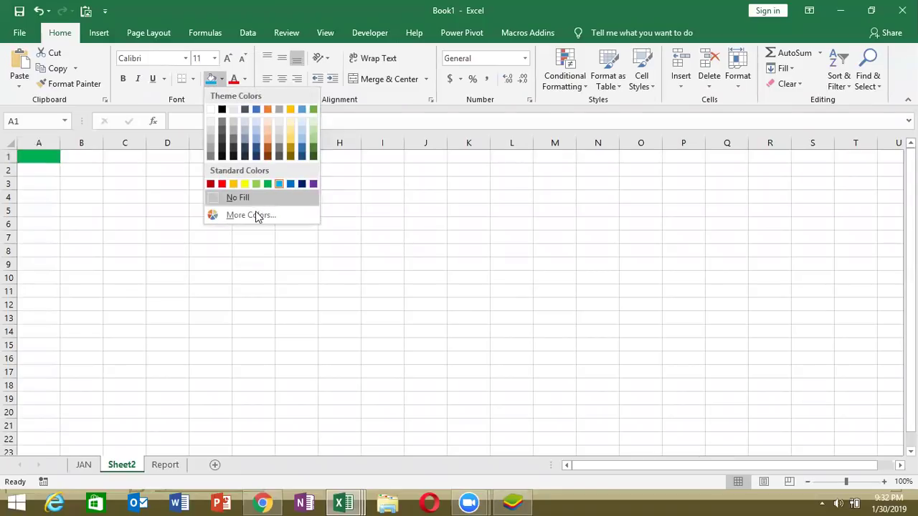
{"action": "left_click", "coordinate": [255, 215]}
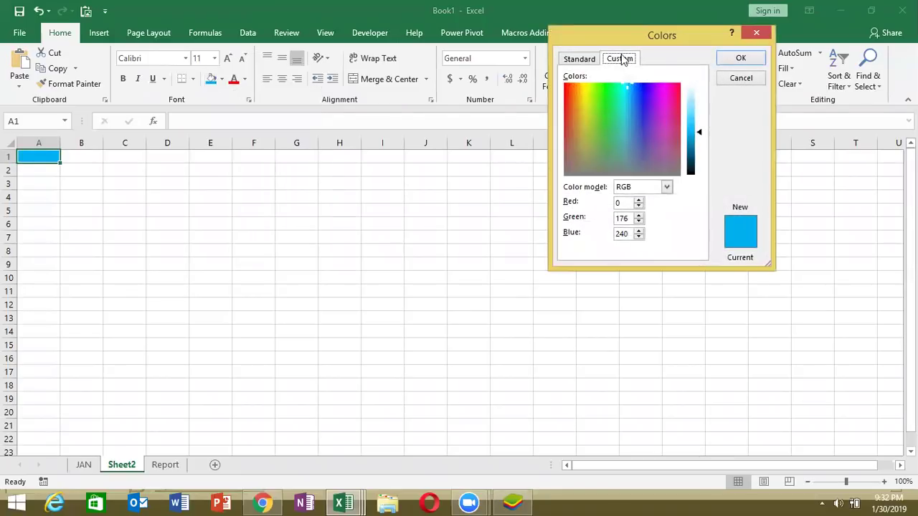
{"action": "left_click", "coordinate": [578, 60]}
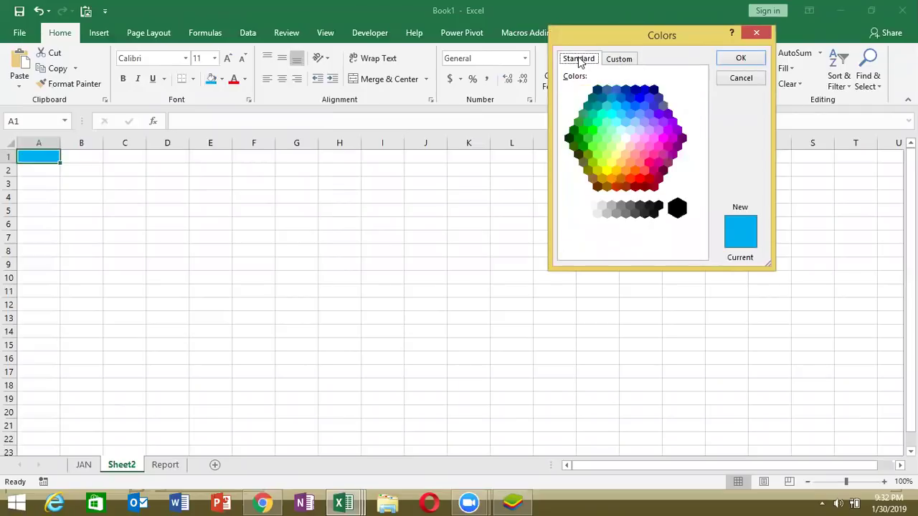
{"action": "left_click", "coordinate": [617, 63]}
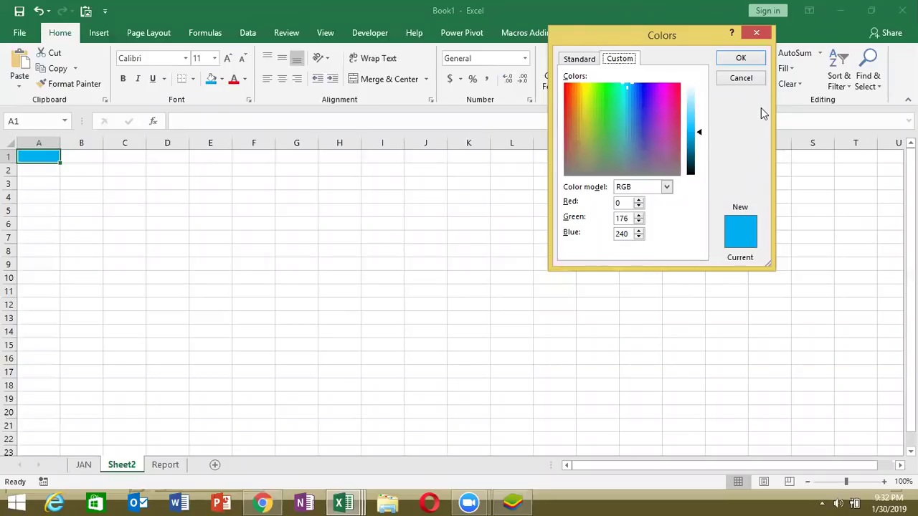
{"action": "left_click", "coordinate": [756, 36]}
{"action": "key", "text": "alt+F11"}
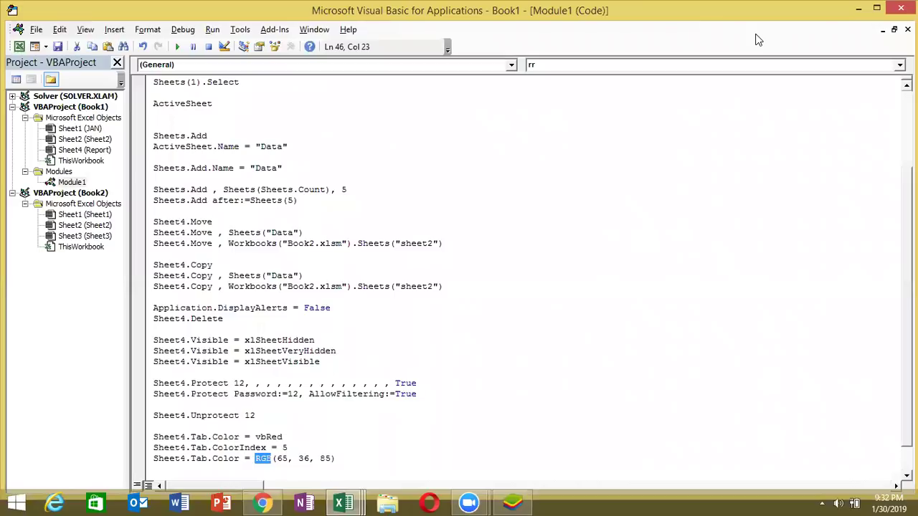
- Step through the rr procedure's lines to review them, ending at End Sub
{"action": "key", "text": "Down"}
{"action": "key", "text": "Down"}
{"action": "key", "text": "Up"}
{"action": "key", "text": "Up"}
{"action": "key", "text": "Up"}
{"action": "key", "text": "Up"}
{"action": "key", "text": "Up"}
{"action": "key", "text": "End"}
{"action": "key", "text": "Left"}
{"action": "key", "text": "Left"}
{"action": "key", "text": "Left"}
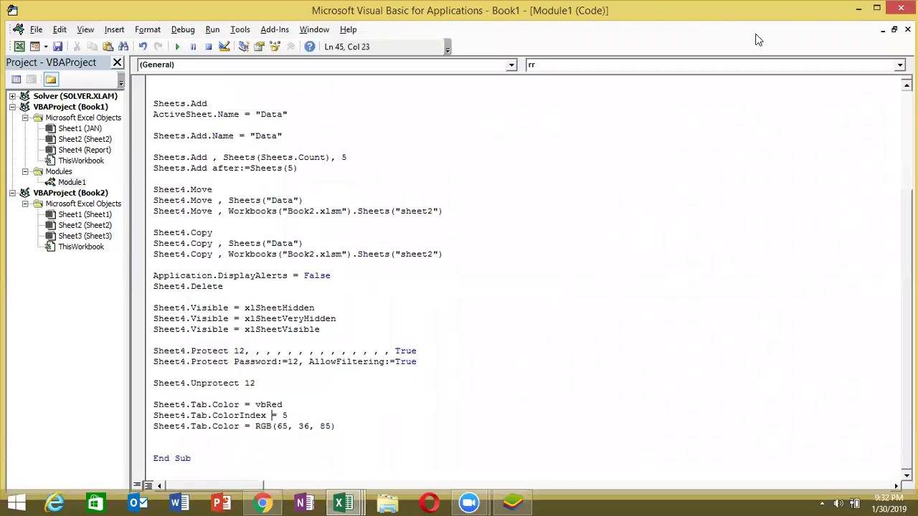
{"action": "key", "text": "Up"}
{"action": "key", "text": "Up"}
{"action": "key", "text": "Up"}
{"action": "key", "text": "Up"}
{"action": "key", "text": "Up"}
{"action": "key", "text": "Up"}
{"action": "key", "text": "Up"}
{"action": "key", "text": "Up"}
{"action": "key", "text": "Up"}
{"action": "key", "text": "Up"}
{"action": "key", "text": "Up"}
{"action": "key", "text": "Up"}
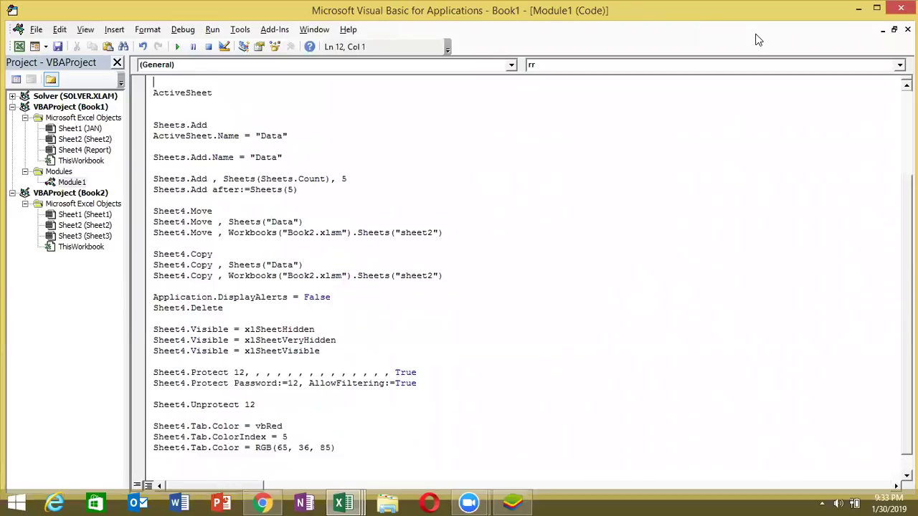
{"action": "key", "text": "Up"}
{"action": "key", "text": "Up"}
{"action": "key", "text": "Up"}
{"action": "key", "text": "Up"}
{"action": "key", "text": "Up"}
{"action": "key", "text": "Up"}
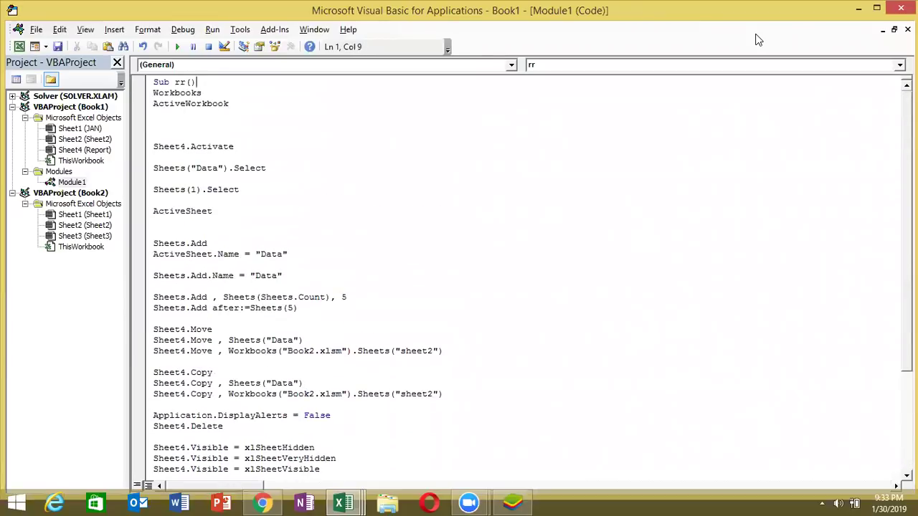
{"action": "key", "text": "Down"}
{"action": "key", "text": "Down"}
{"action": "key", "text": "Down"}
{"action": "key", "text": "Down"}
{"action": "key", "text": "Down"}
{"action": "key", "text": "Down"}
{"action": "key", "text": "Down"}
{"action": "key", "text": "Down"}
{"action": "key", "text": "Down"}
{"action": "key", "text": "Down"}
{"action": "key", "text": "Down"}
{"action": "key", "text": "End"}
{"action": "key", "text": "Down"}
{"action": "key", "text": "Down"}
{"action": "key", "text": "Down"}
{"action": "key", "text": "Down"}
{"action": "key", "text": "Down"}
{"action": "key", "text": "Down"}
{"action": "key", "text": "Down"}
{"action": "key", "text": "Down"}
{"action": "key", "text": "Down"}
{"action": "key", "text": "Down"}
{"action": "key", "text": "Down"}
{"action": "key", "text": "Down"}
{"action": "key", "text": "Down"}
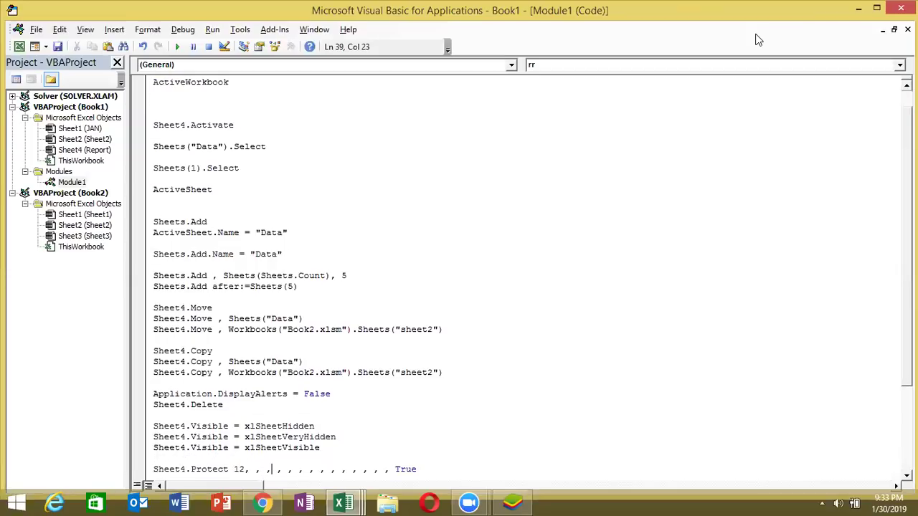
{"action": "key", "text": "Down"}
{"action": "key", "text": "Down"}
{"action": "key", "text": "Down"}
{"action": "key", "text": "Down"}
{"action": "key", "text": "Down"}
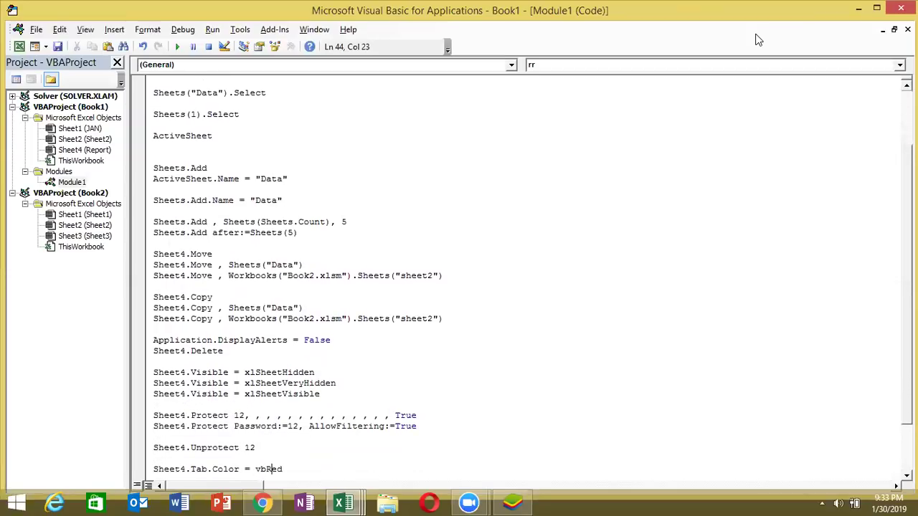
{"action": "key", "text": "Down"}
{"action": "key", "text": "Down"}
{"action": "key", "text": "Down"}
{"action": "key", "text": "Down"}
{"action": "key", "text": "Down"}
{"action": "key", "text": "Down"}
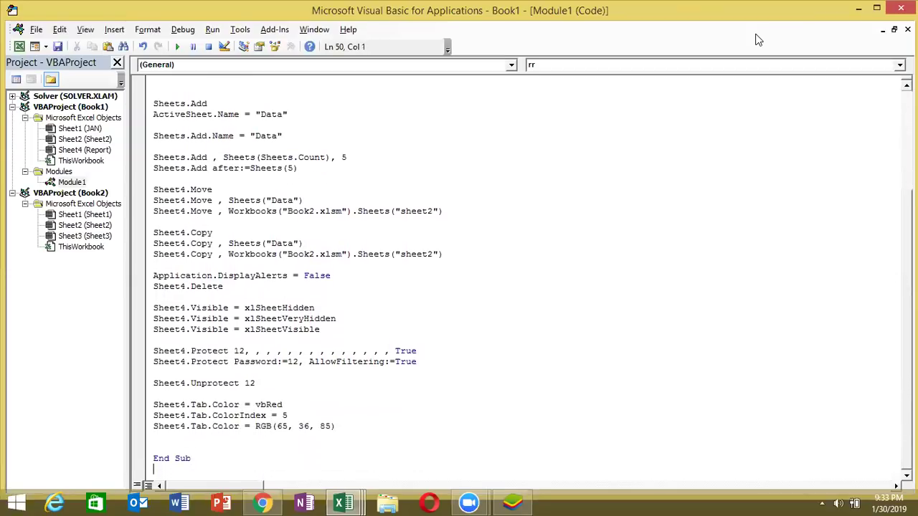
{"action": "key", "text": "Left"}
- Select the whole procedure from End Sub up to Sub rr()
{"action": "key", "text": "shift+Home"}
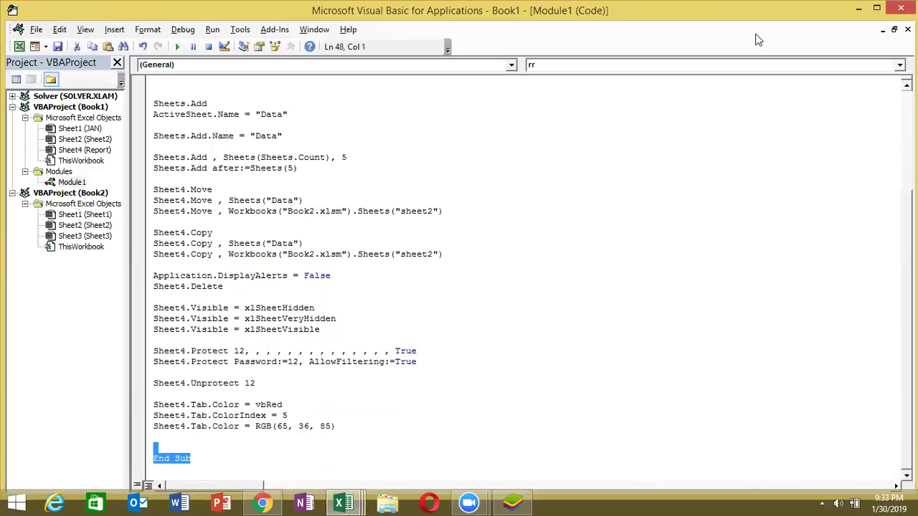
{"action": "key", "text": "shift+Up"}
{"action": "key", "text": "shift+Up"}
{"action": "key", "text": "shift+Up"}
{"action": "key", "text": "shift+Up"}
{"action": "key", "text": "shift+Up"}
{"action": "key", "text": "shift+Up"}
{"action": "key", "text": "shift+Up"}
{"action": "key", "text": "shift+Up"}
{"action": "key", "text": "shift+Up"}
{"action": "key", "text": "shift+Up"}
{"action": "key", "text": "shift+Up"}
{"action": "key", "text": "shift+Up"}
{"action": "key", "text": "shift+End"}
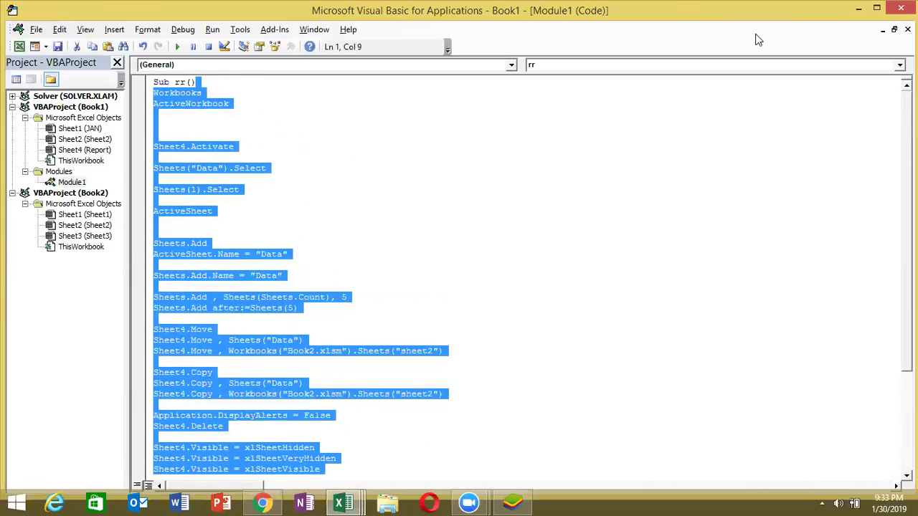
{"action": "key", "text": "shift+Home"}
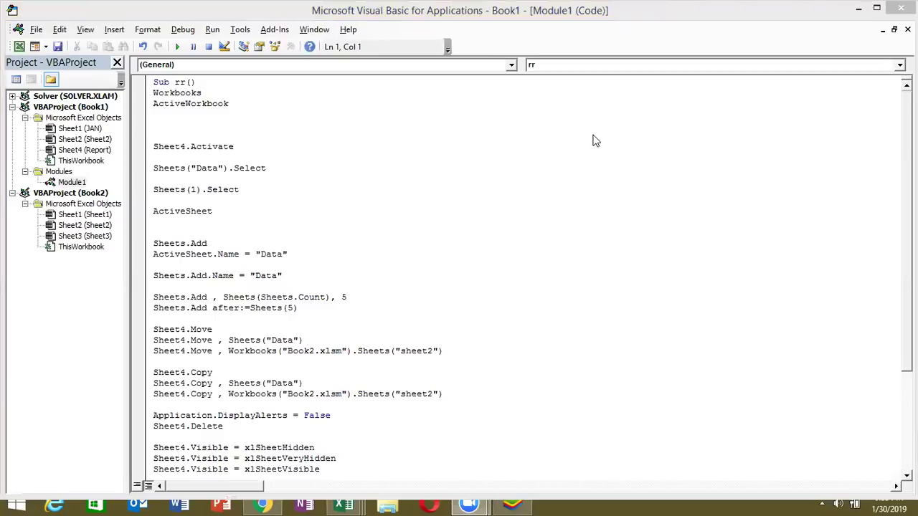
- Maximize the editor window and select the word Activate in Sheet4.Activate
{"action": "key", "text": "ctrl+a"}
{"action": "left_click", "coordinate": [876, 9]}
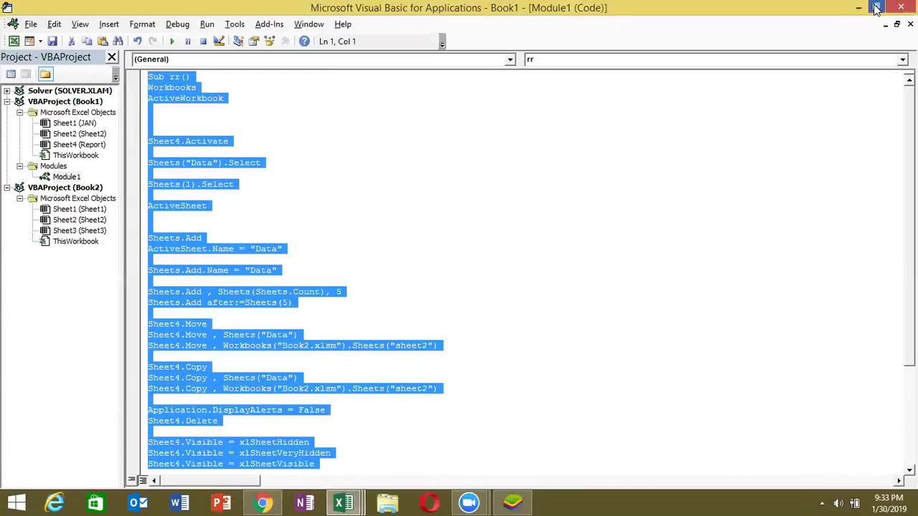
{"action": "left_click", "coordinate": [414, 156]}
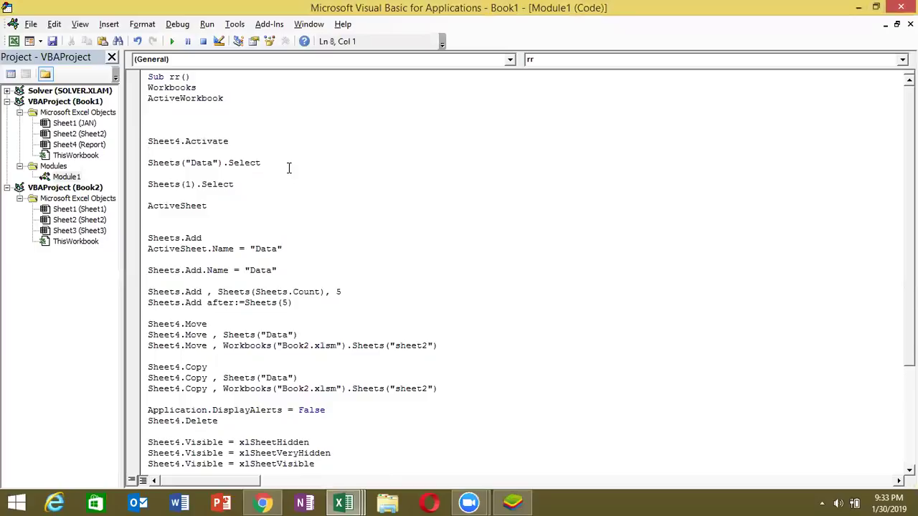
{"action": "left_click", "coordinate": [235, 142]}
{"action": "double_click", "coordinate": [219, 144]}
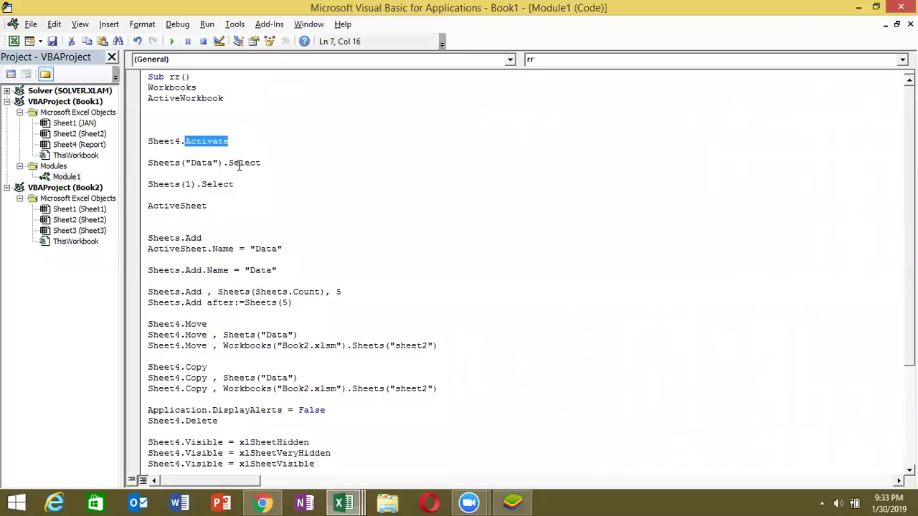
{"action": "left_click", "coordinate": [251, 151]}
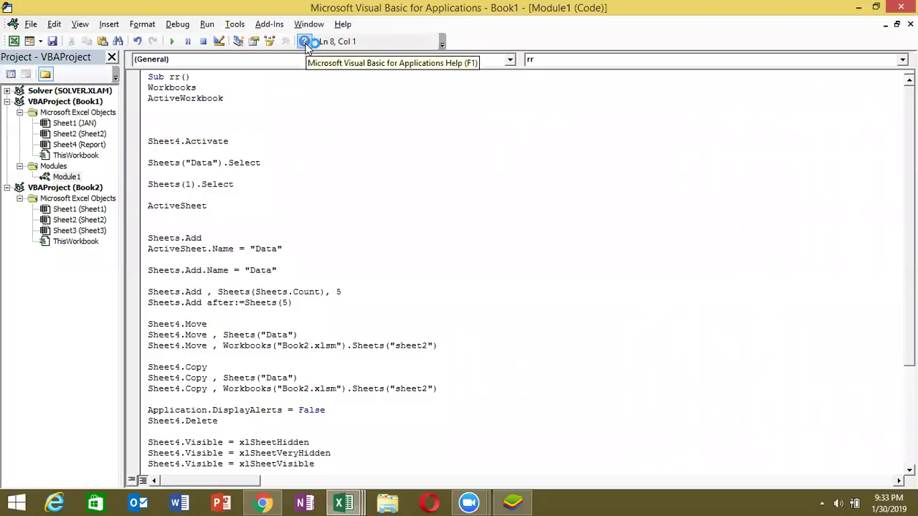
- Open the VBA help in the browser, then return to the code module
{"action": "left_click", "coordinate": [305, 44]}
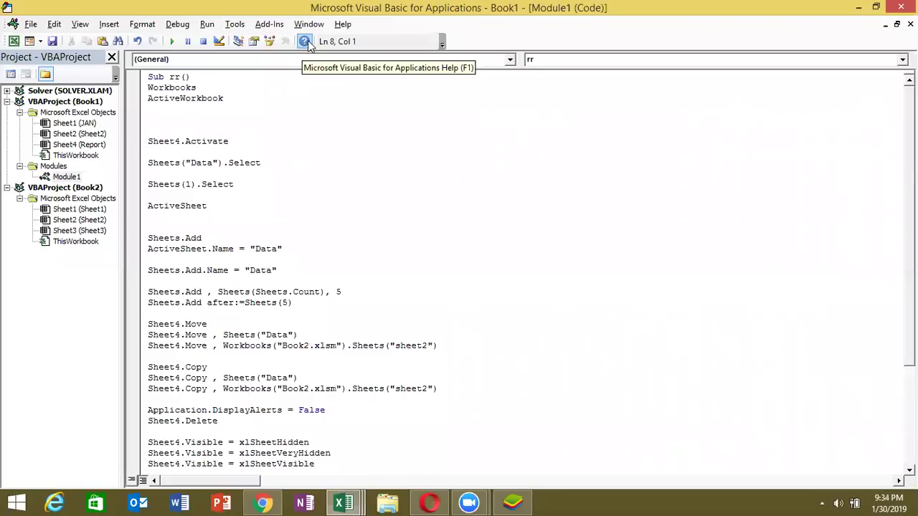
{"action": "key", "text": "alt+Tab"}
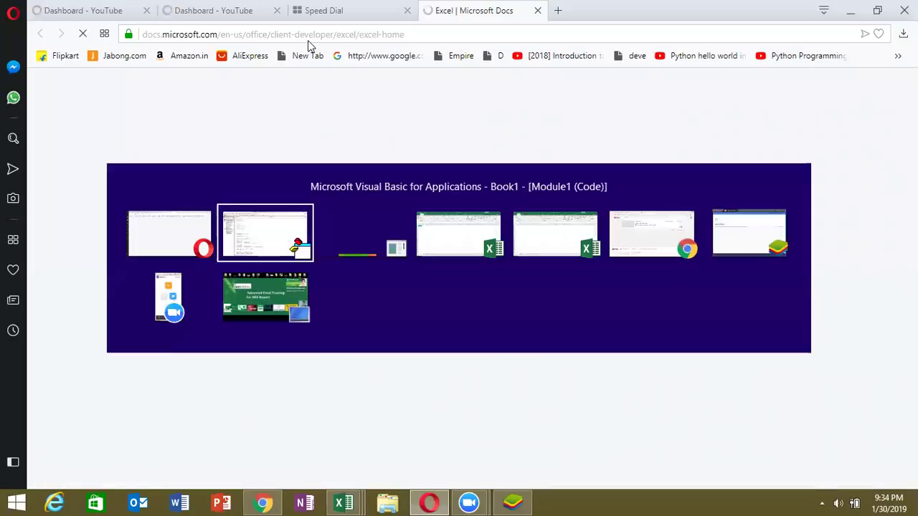
{"action": "left_click", "coordinate": [262, 502]}
{"action": "left_click", "coordinate": [262, 504]}
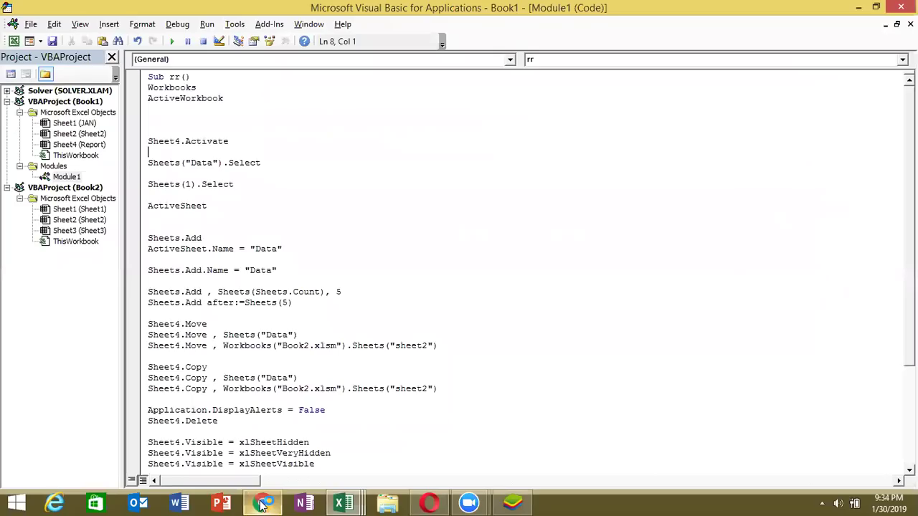
- Open Excel VBA reference, then Object model reference, and scroll the left contents tree
{"action": "left_click", "coordinate": [428, 506]}
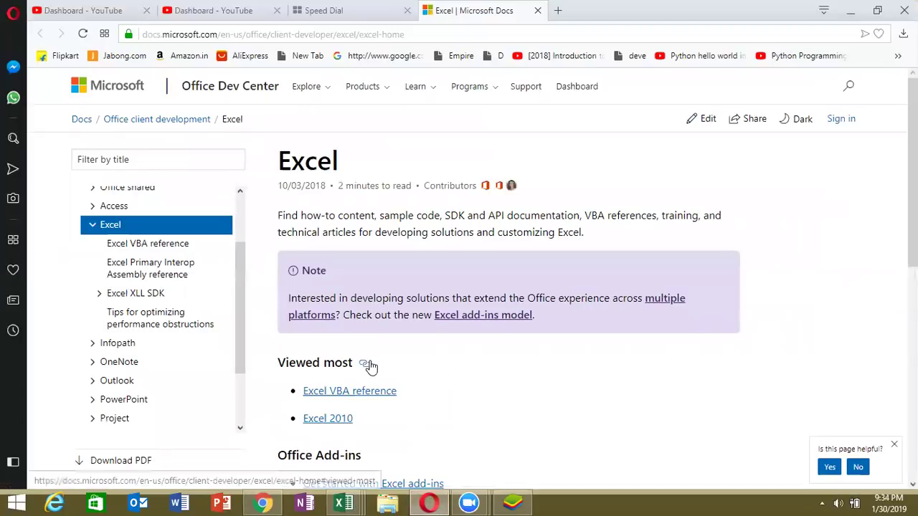
{"action": "left_click", "coordinate": [344, 397]}
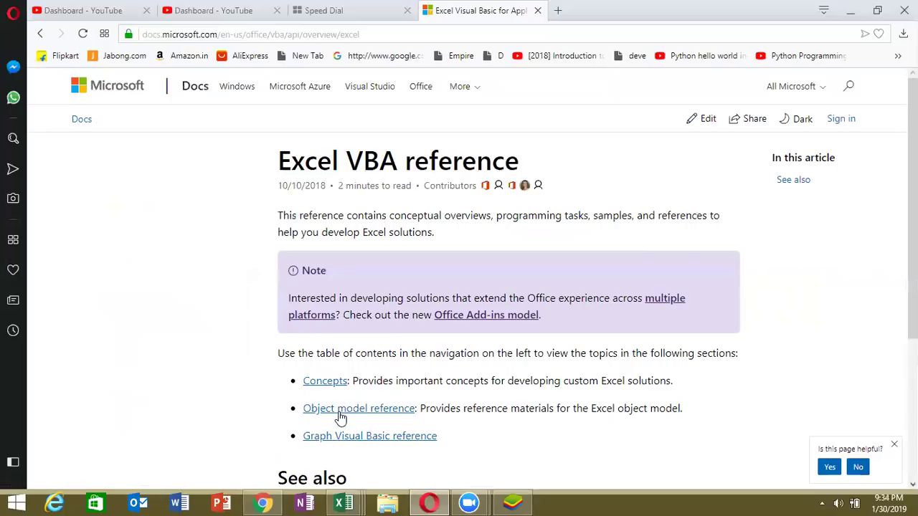
{"action": "left_click", "coordinate": [341, 410]}
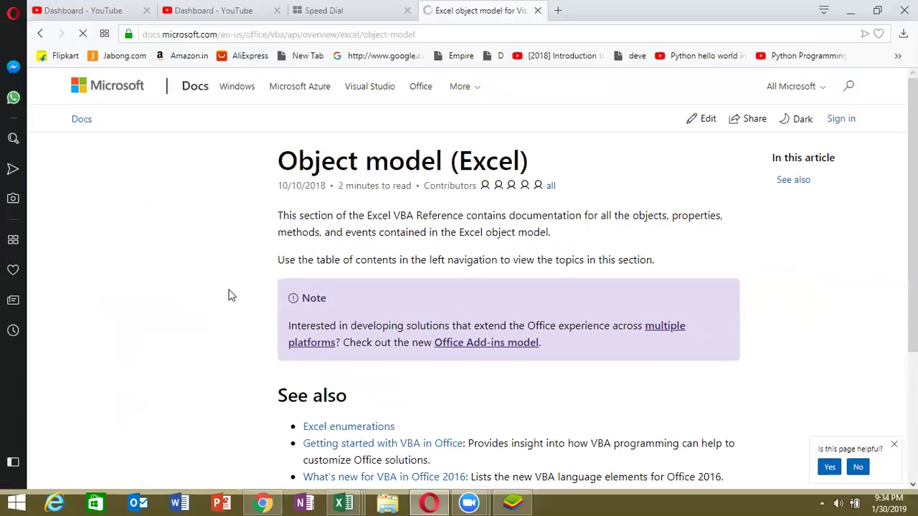
{"action": "left_click_drag", "start_coordinate": [240, 215], "coordinate": [240, 396]}
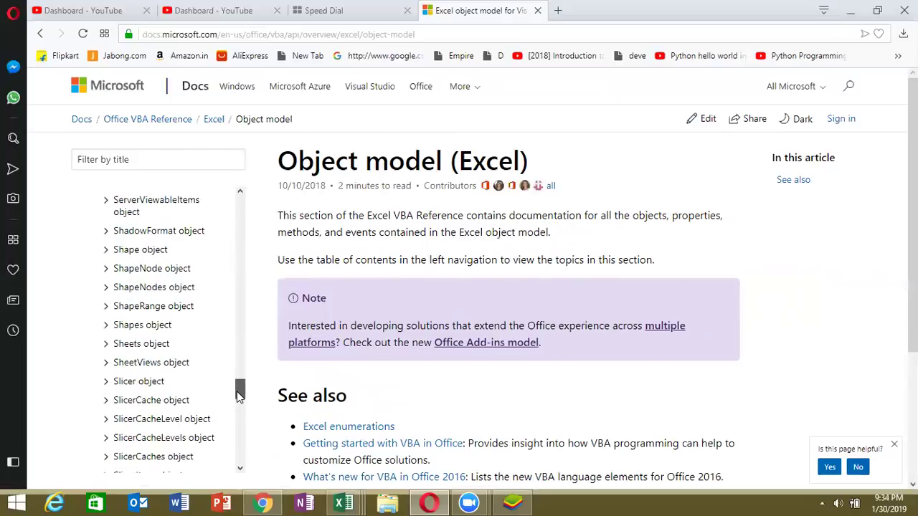
{"action": "left_click_drag", "start_coordinate": [239, 396], "coordinate": [237, 390]}
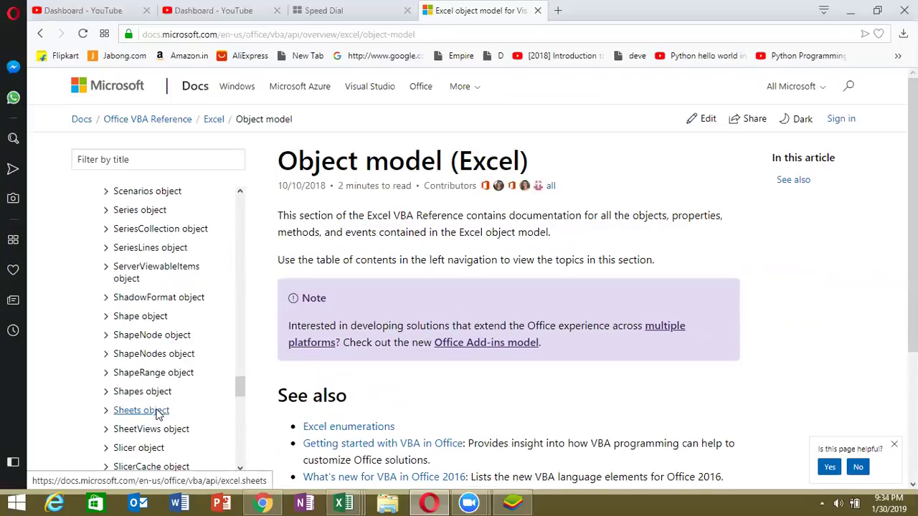
- Open the Sheets object page and scroll through its Example, Methods and Properties sections
{"action": "left_click", "coordinate": [156, 413]}
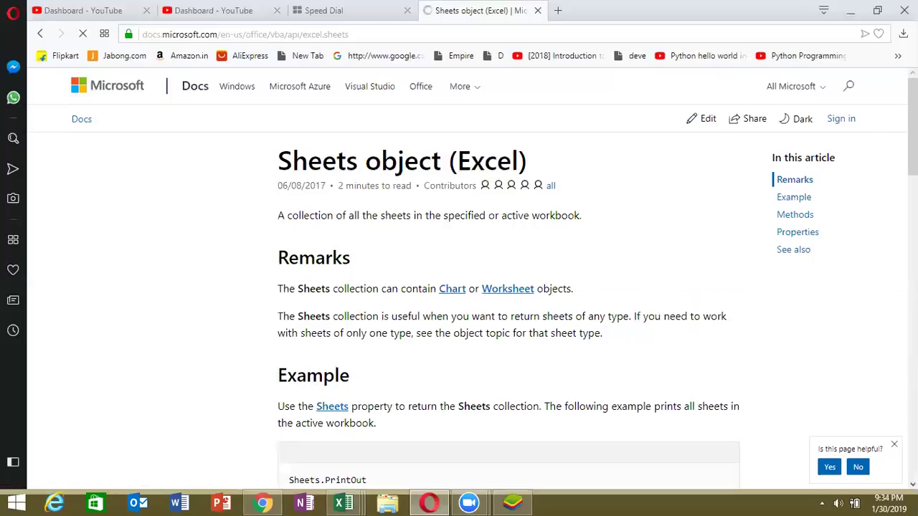
{"action": "scroll", "coordinate": [459, 287], "scroll_direction": "down", "scroll_amount": 4}
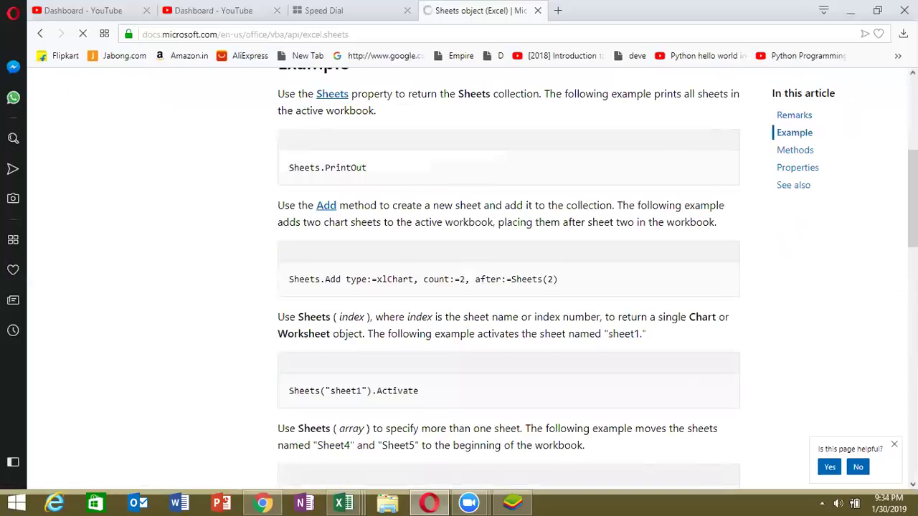
{"action": "scroll", "coordinate": [502, 287], "scroll_direction": "down", "scroll_amount": 5}
{"action": "scroll", "coordinate": [508, 286], "scroll_direction": "up", "scroll_amount": 3}
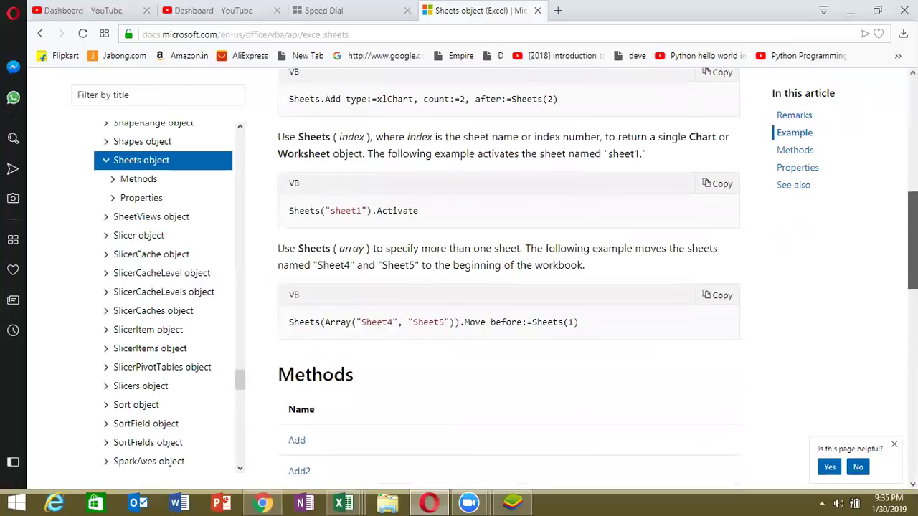
{"action": "scroll", "coordinate": [509, 286], "scroll_direction": "up", "scroll_amount": 3}
{"action": "scroll", "coordinate": [508, 287], "scroll_direction": "down", "scroll_amount": 1}
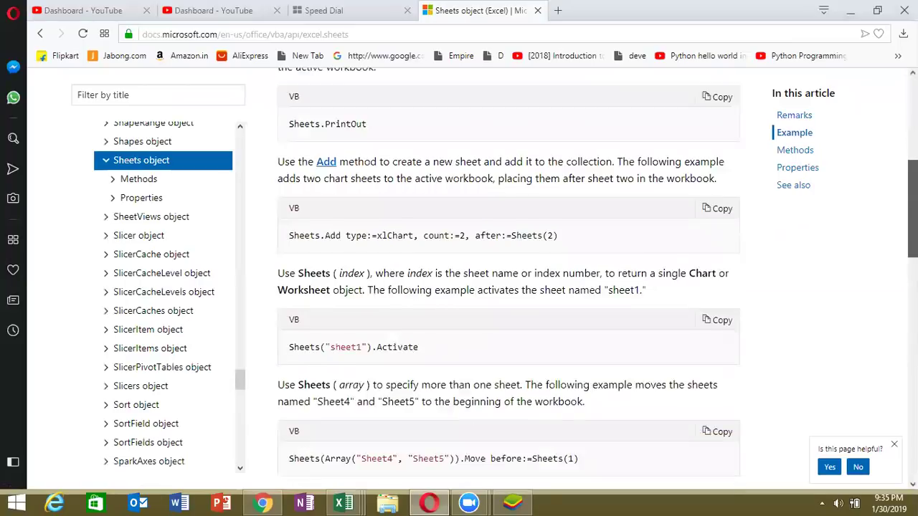
{"action": "scroll", "coordinate": [508, 287], "scroll_direction": "down", "scroll_amount": 3}
{"action": "scroll", "coordinate": [509, 287], "scroll_direction": "down", "scroll_amount": 1}
{"action": "scroll", "coordinate": [508, 286], "scroll_direction": "down", "scroll_amount": 3}
{"action": "scroll", "coordinate": [508, 287], "scroll_direction": "down", "scroll_amount": 2}
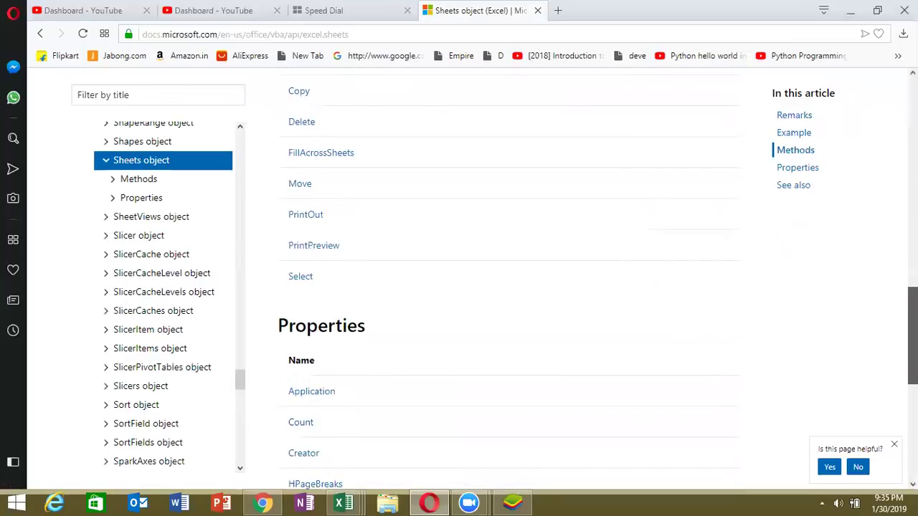
{"action": "scroll", "coordinate": [508, 287], "scroll_direction": "down", "scroll_amount": 3}
{"action": "scroll", "coordinate": [892, 410], "scroll_direction": "down", "scroll_amount": 1}
{"action": "scroll", "coordinate": [893, 410], "scroll_direction": "up", "scroll_amount": 2}
{"action": "scroll", "coordinate": [892, 410], "scroll_direction": "up", "scroll_amount": 2}
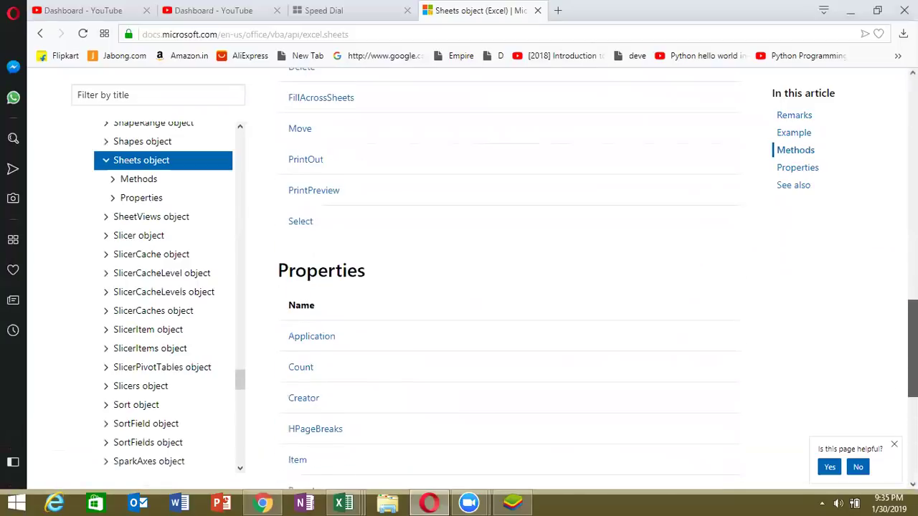
{"action": "scroll", "coordinate": [892, 410], "scroll_direction": "up", "scroll_amount": 2}
{"action": "scroll", "coordinate": [508, 287], "scroll_direction": "up", "scroll_amount": 1}
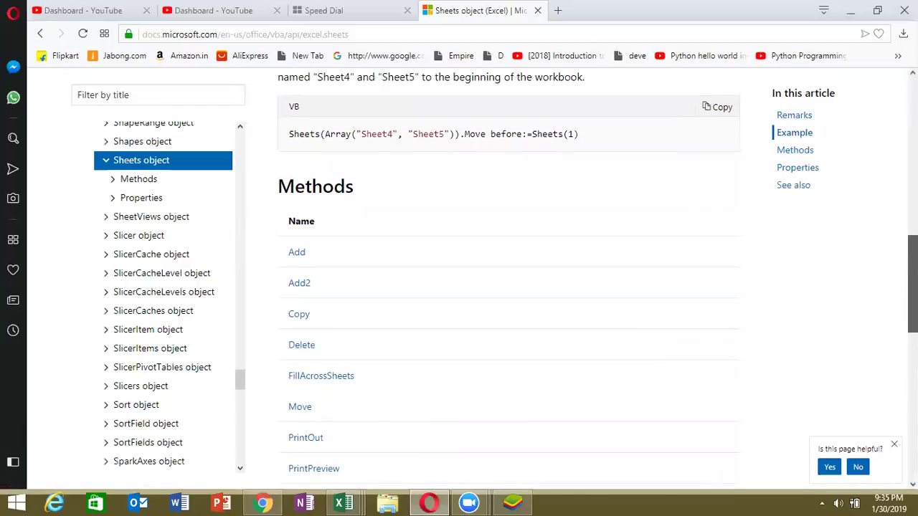